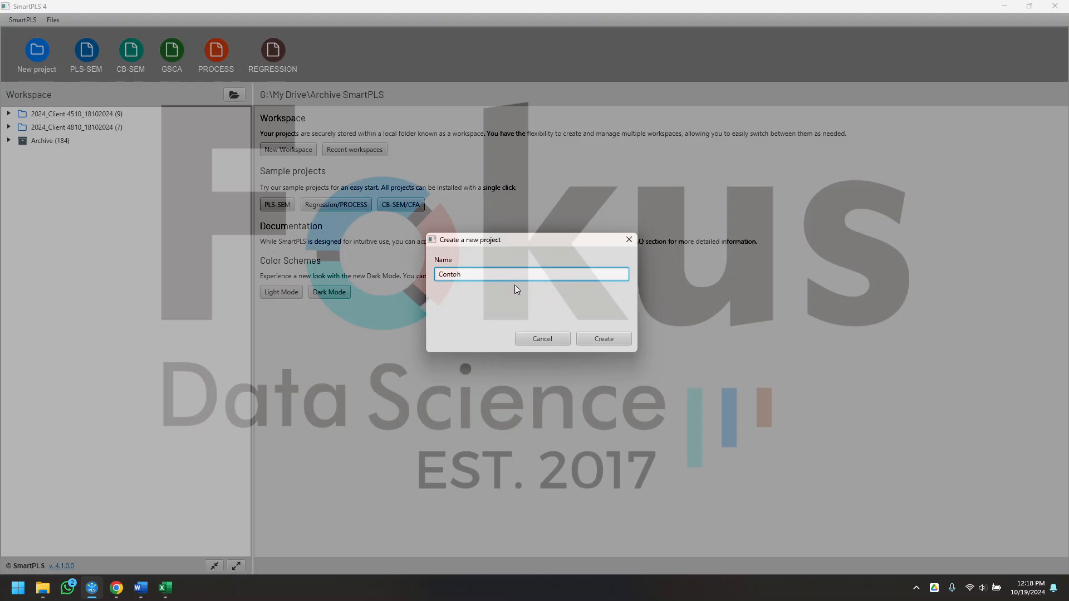
Step: Create the project Contoh and choose Client 4510_CSV Pretest SmartPLS_18102024 from the Client 4510_LJ 2410_SmartPLS_600k folder as its data file
{"action": "left_click", "coordinate": [620, 336]}
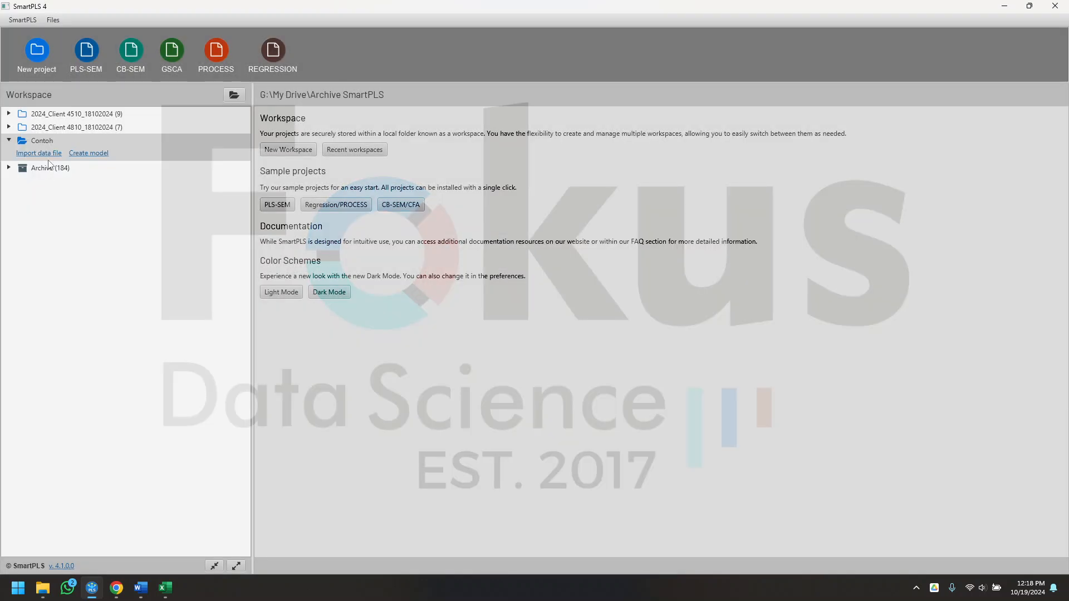
{"action": "left_click", "coordinate": [56, 154]}
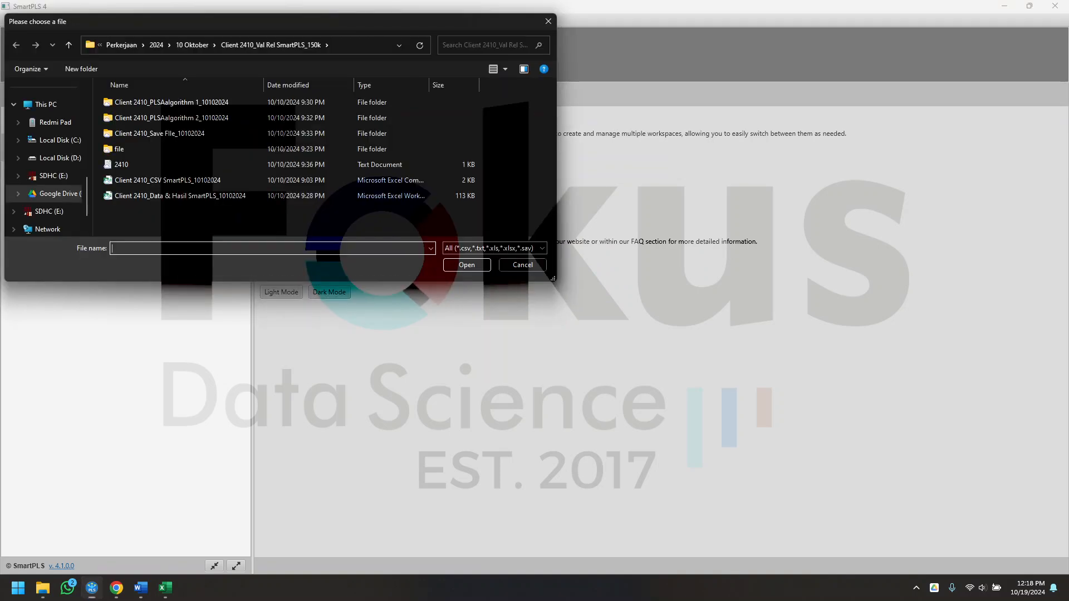
{"action": "scroll", "coordinate": [283, 210], "scroll_direction": "down", "scroll_amount": 1}
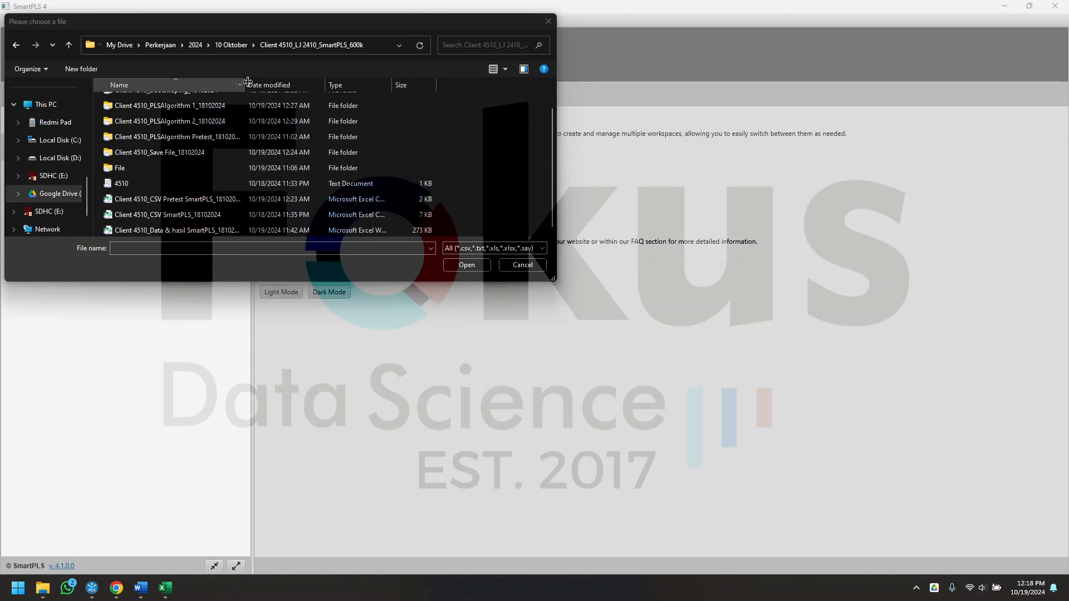
{"action": "left_click_drag", "start_coordinate": [248, 82], "coordinate": [266, 83]}
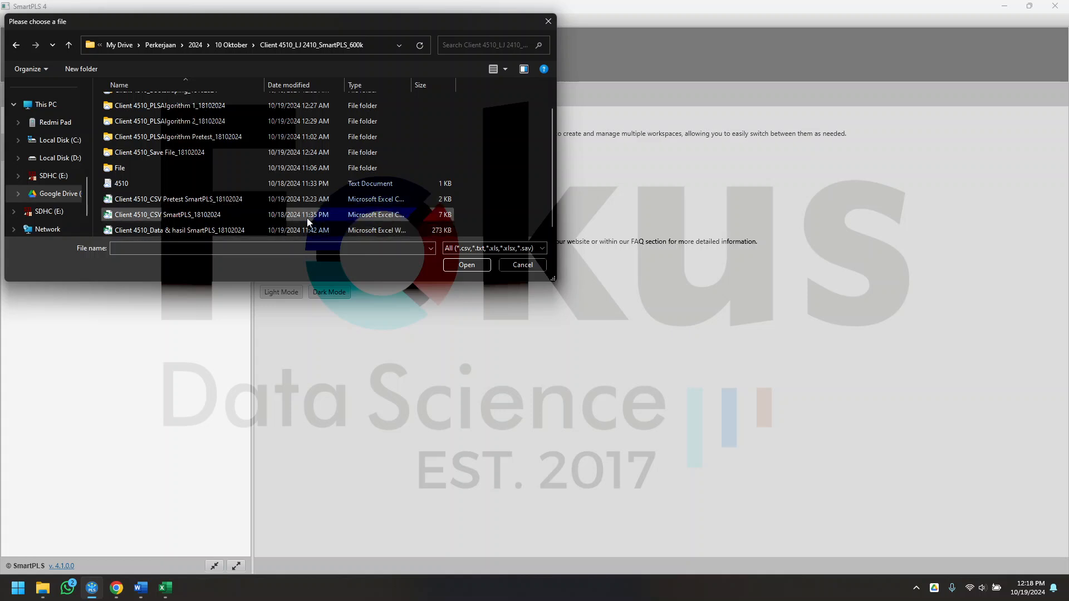
{"action": "left_click", "coordinate": [205, 201]}
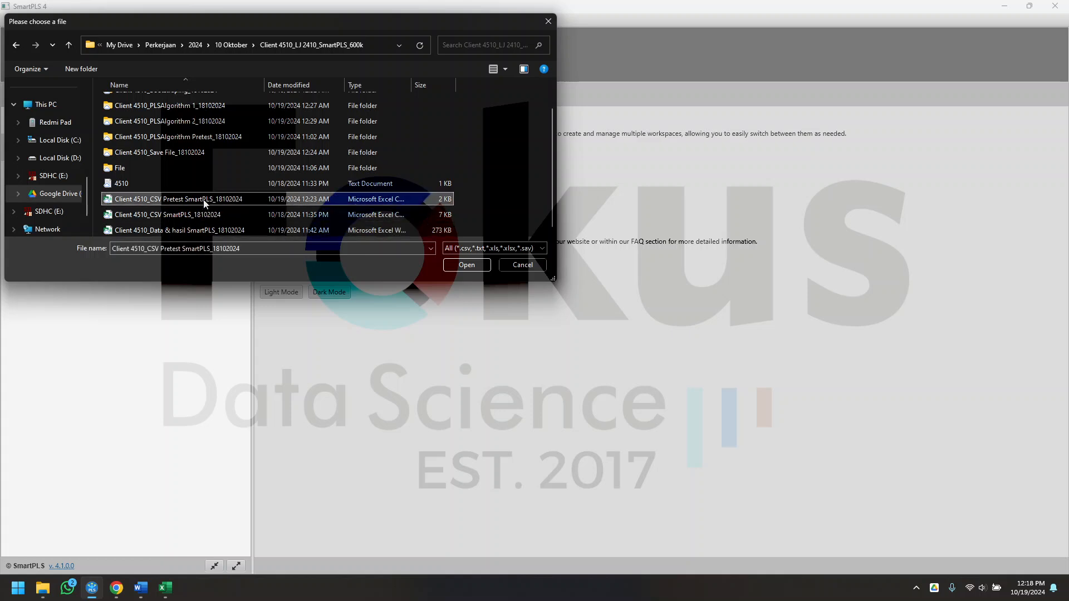
{"action": "left_click", "coordinate": [473, 266]}
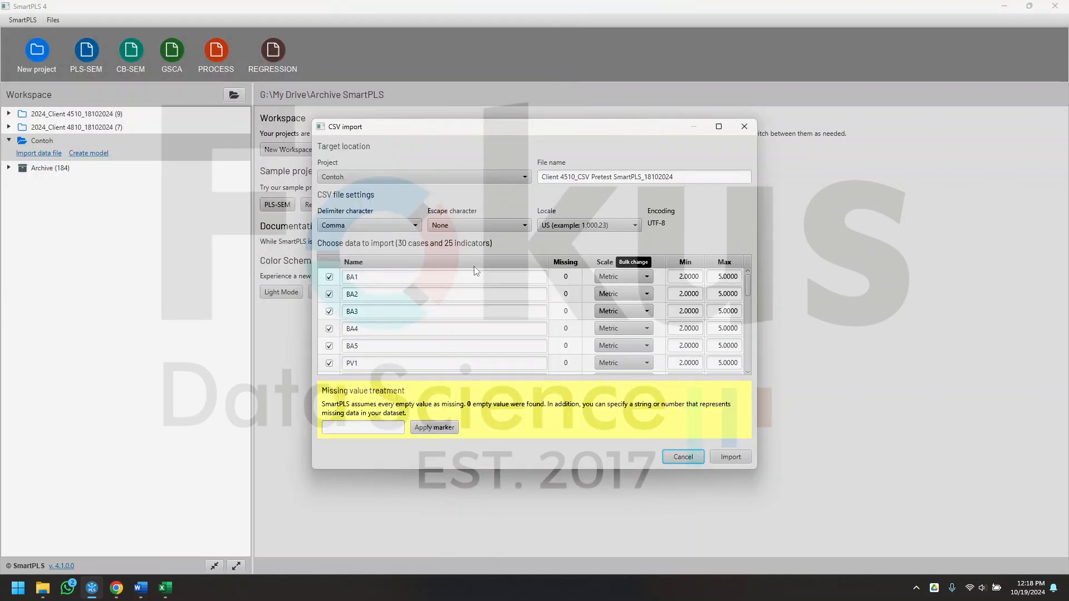
Step: Review the pretest indicators, import them all with the Comma delimiter and Metric scale, and return to the workspace
{"action": "scroll", "coordinate": [565, 365], "scroll_direction": "down", "scroll_amount": 10}
{"action": "scroll", "coordinate": [634, 362], "scroll_direction": "up", "scroll_amount": 10}
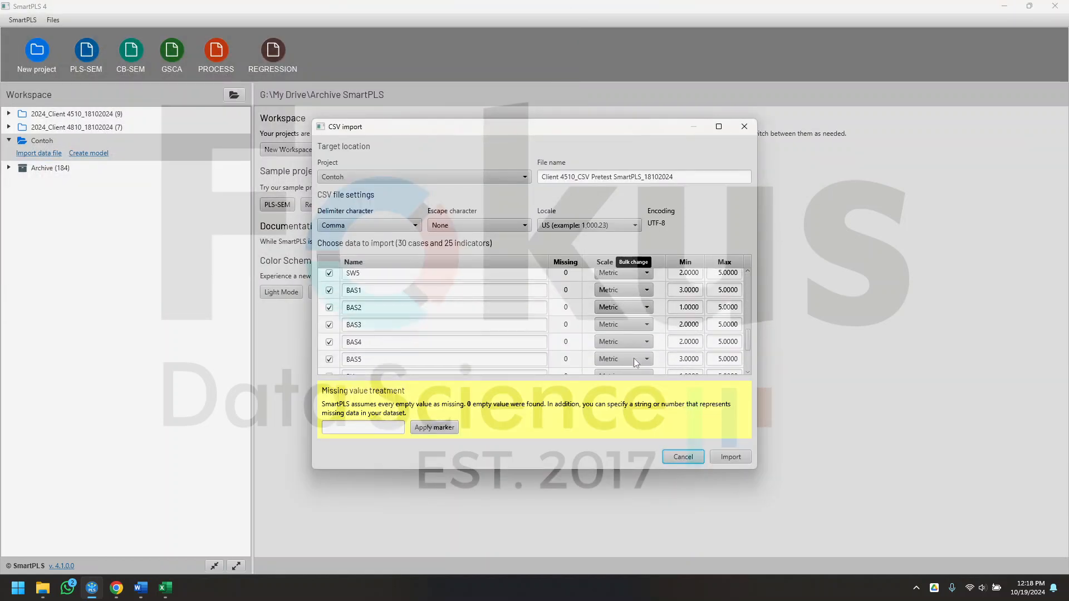
{"action": "left_click", "coordinate": [730, 457]}
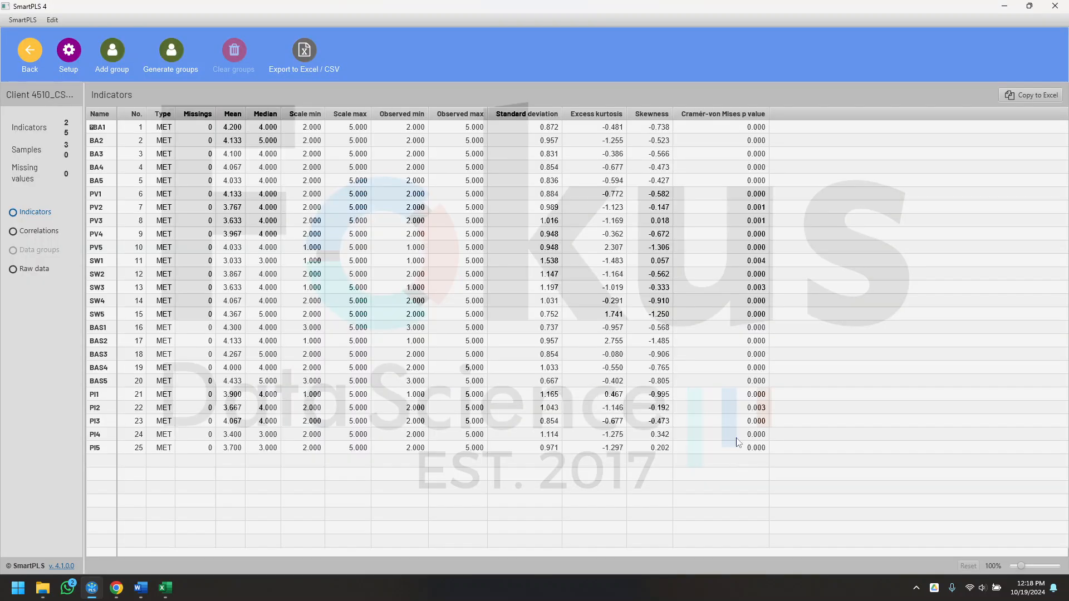
{"action": "left_click", "coordinate": [22, 52]}
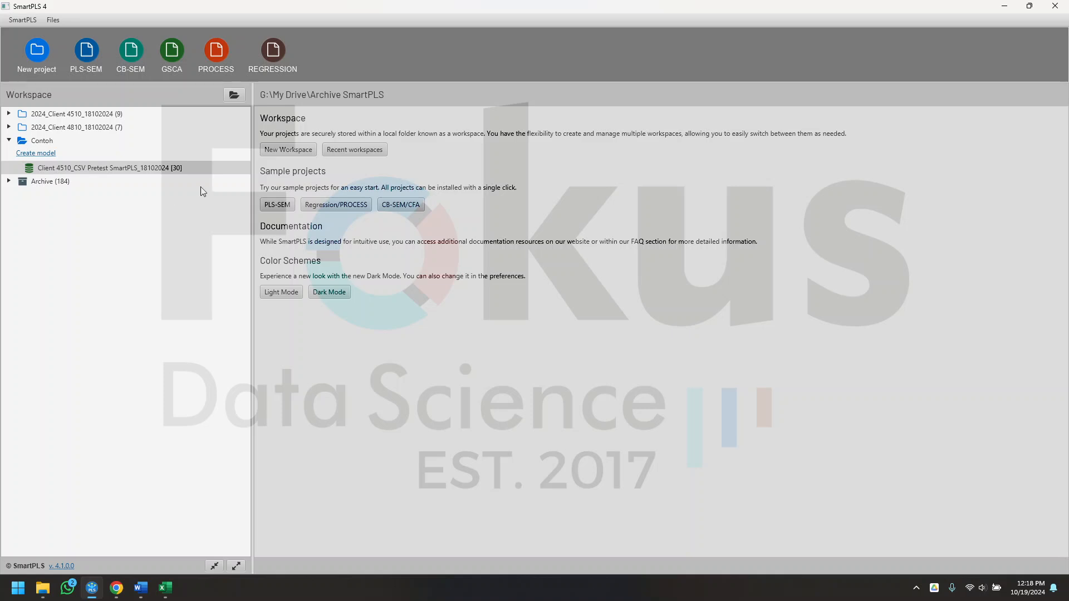
{"action": "right_click", "coordinate": [203, 167]}
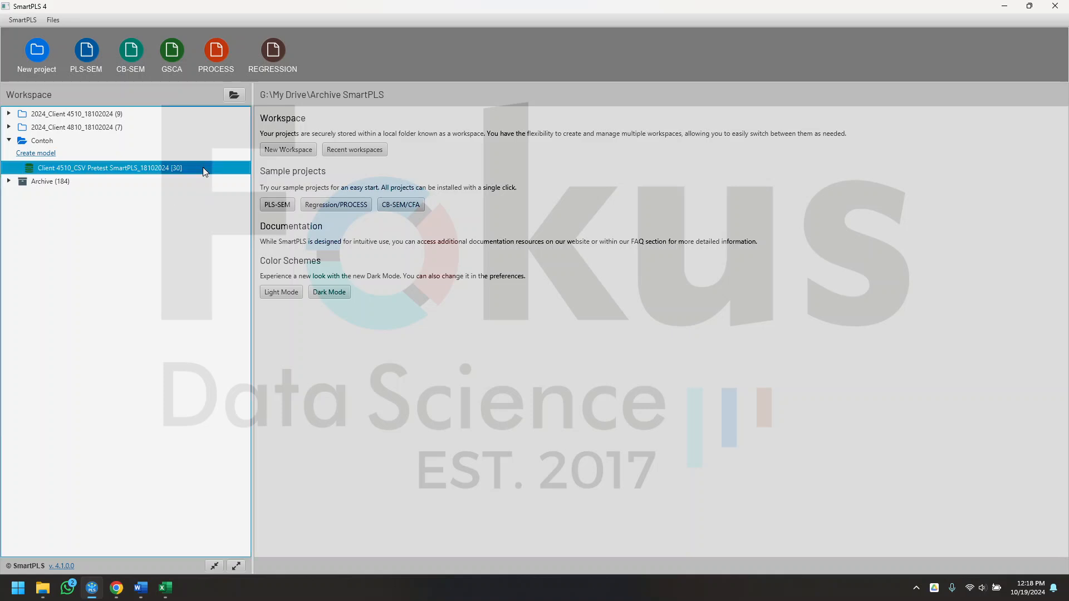
{"action": "right_click", "coordinate": [77, 154]}
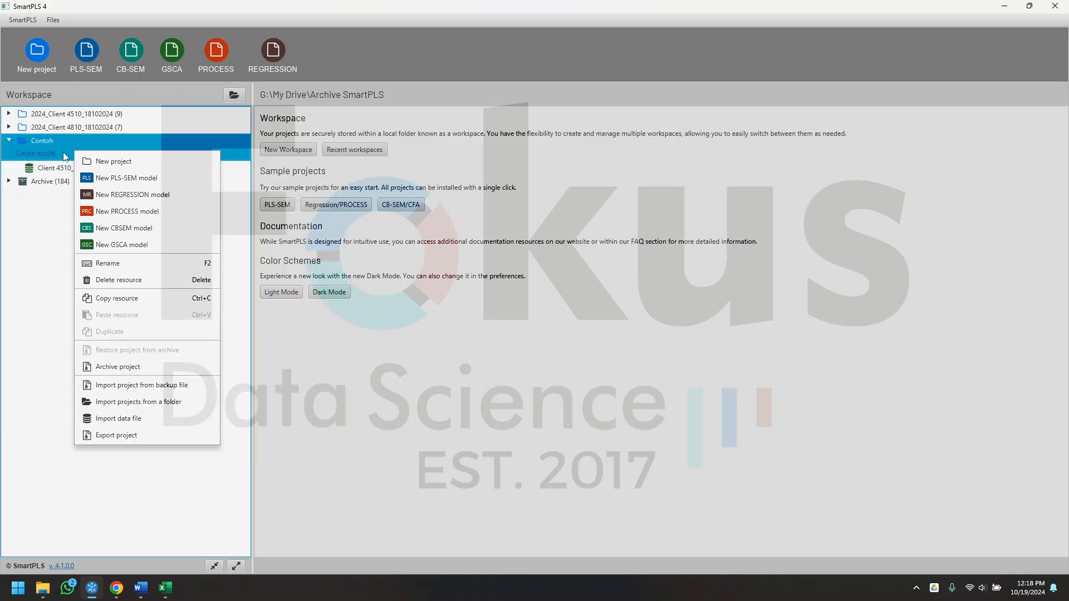
{"action": "left_click", "coordinate": [383, 363]}
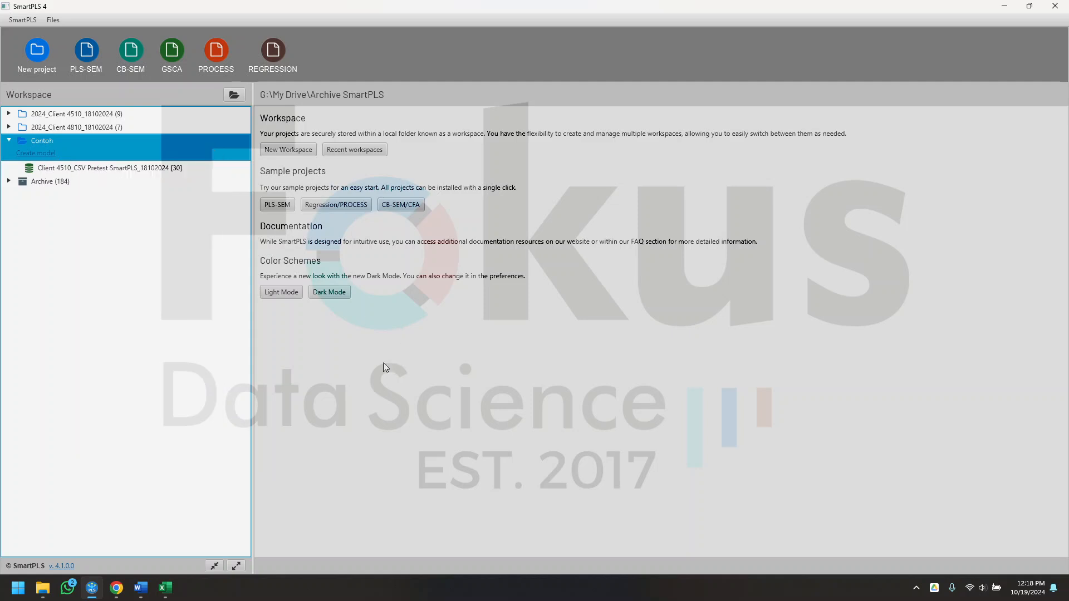
Step: Import the data file Client 4510_CSV SmartPLS_18102024 into the Contoh project and return to the workspace
{"action": "left_click", "coordinate": [38, 166]}
{"action": "left_click", "coordinate": [79, 149]}
{"action": "right_click", "coordinate": [80, 151]}
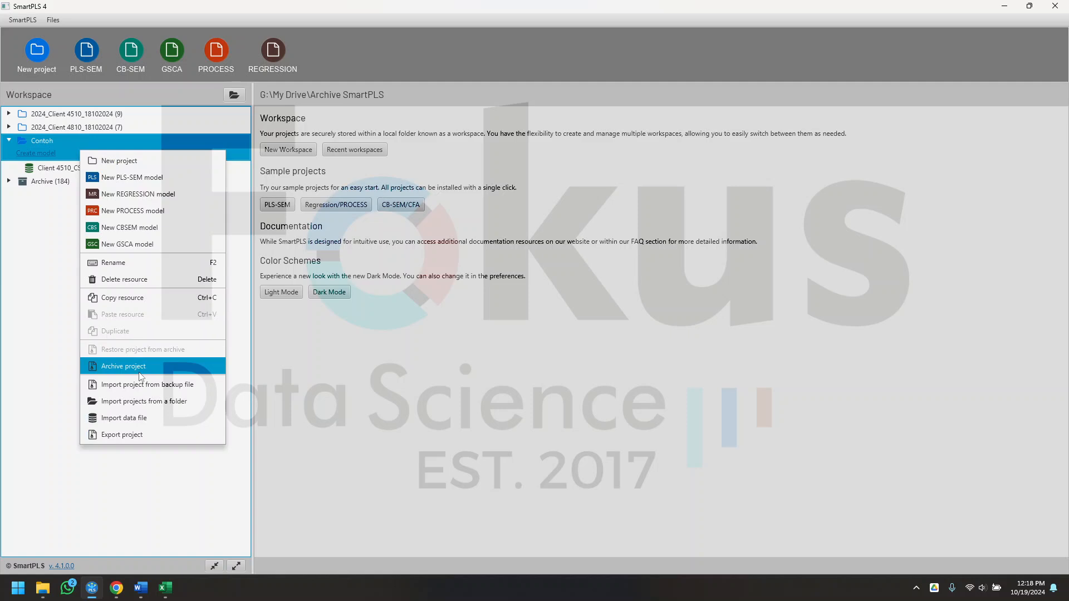
{"action": "left_click", "coordinate": [109, 419]}
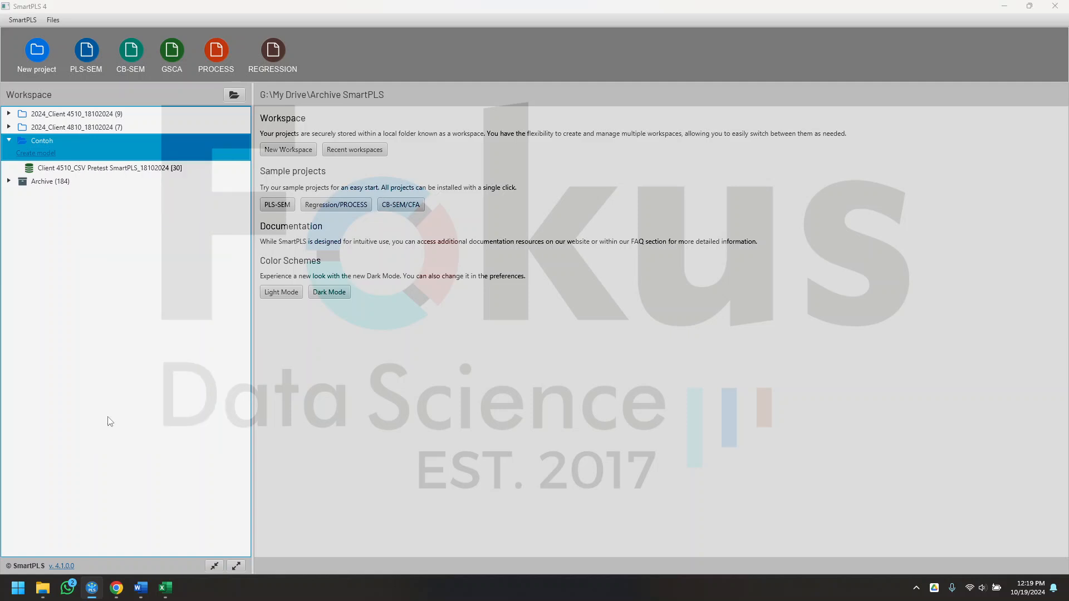
{"action": "scroll", "coordinate": [253, 231], "scroll_direction": "down", "scroll_amount": 1}
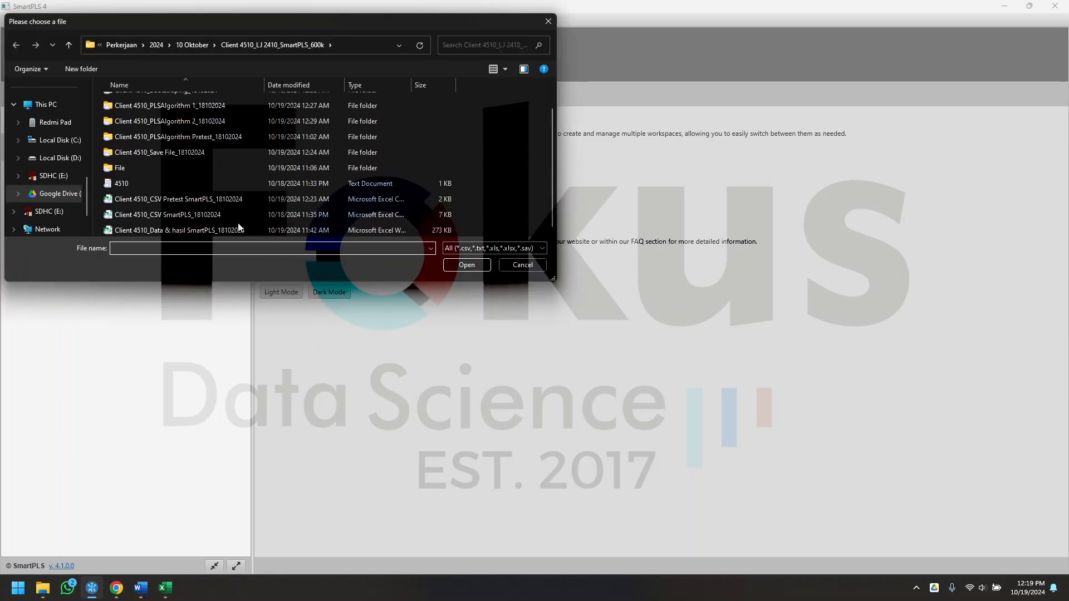
{"action": "left_click", "coordinate": [144, 217]}
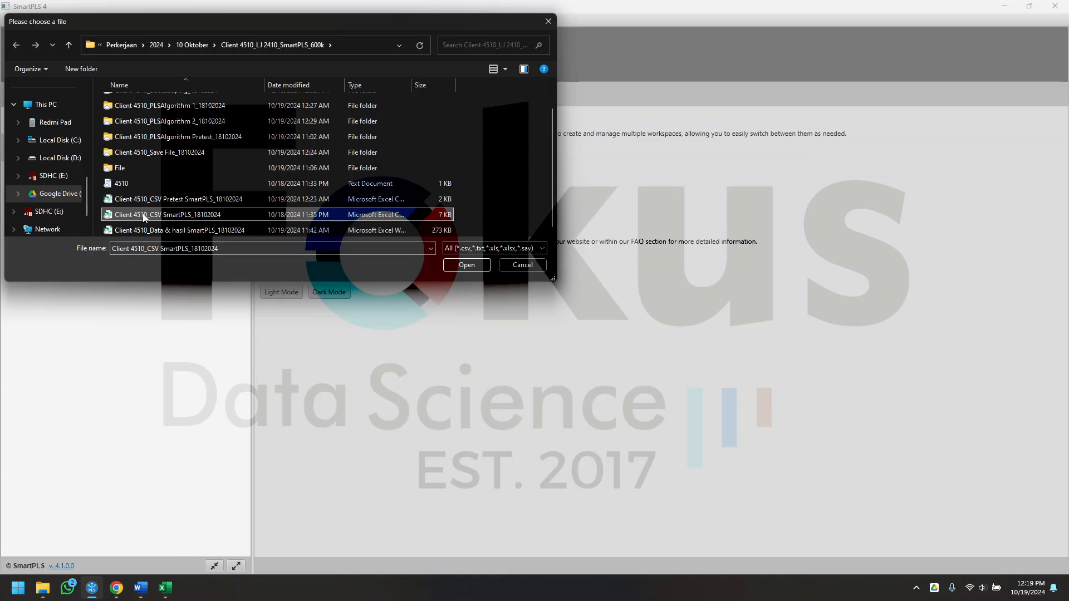
{"action": "left_click", "coordinate": [482, 265]}
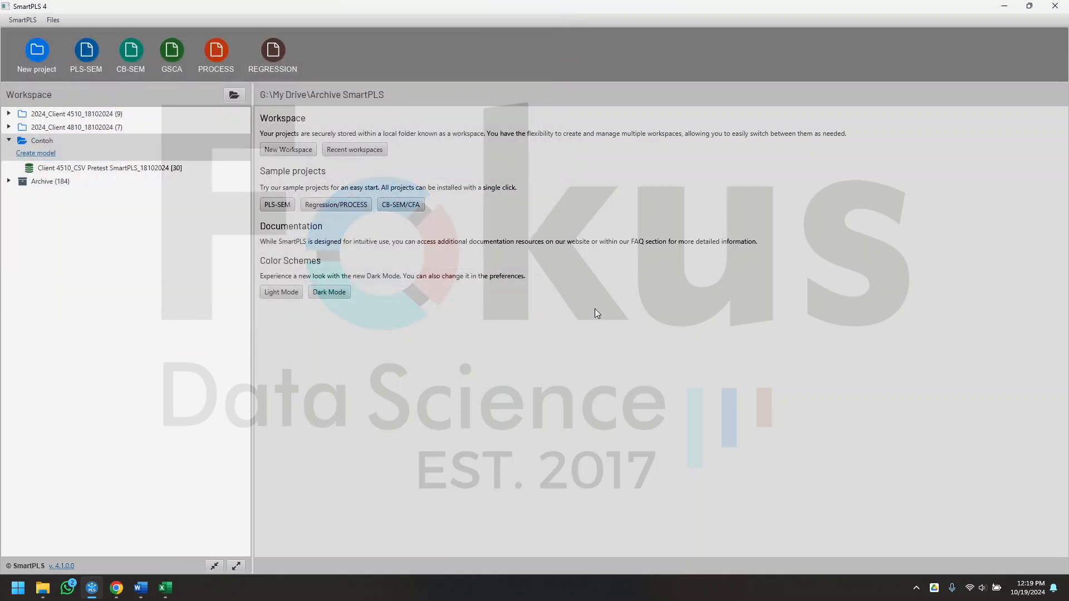
{"action": "left_click", "coordinate": [730, 457]}
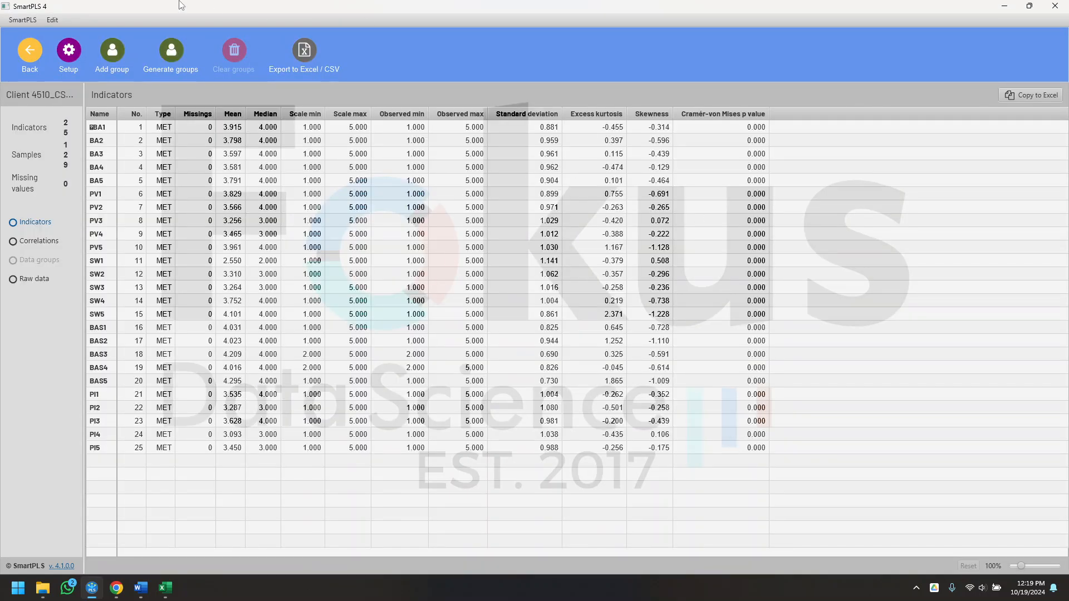
{"action": "left_click", "coordinate": [31, 61]}
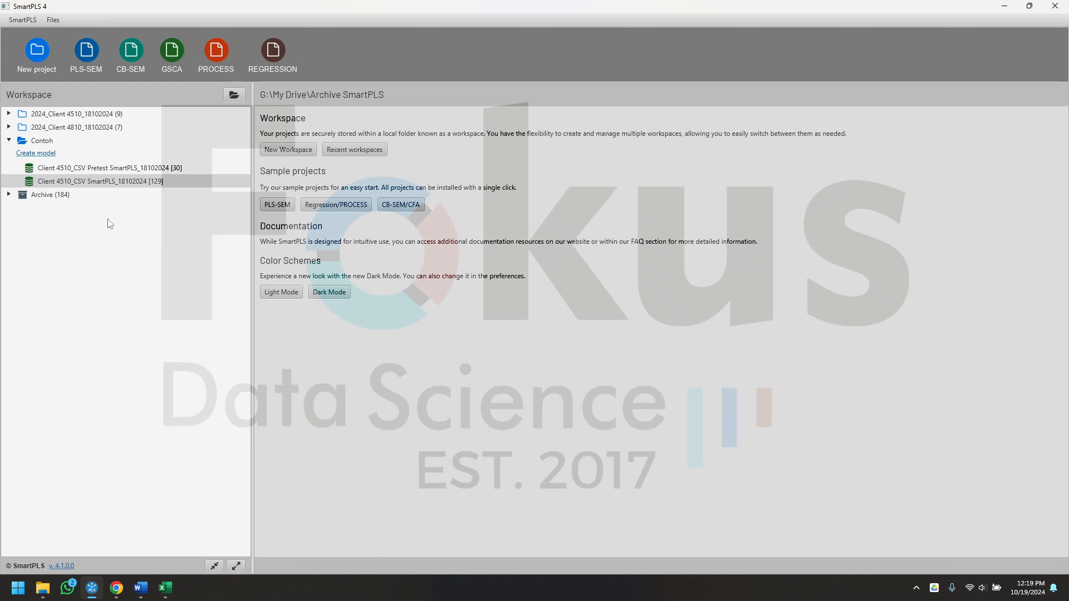
Step: Start a new model in the Contoh project with type PLS-SEM and enter Contoh Pre Test as its name
{"action": "left_click", "coordinate": [36, 153]}
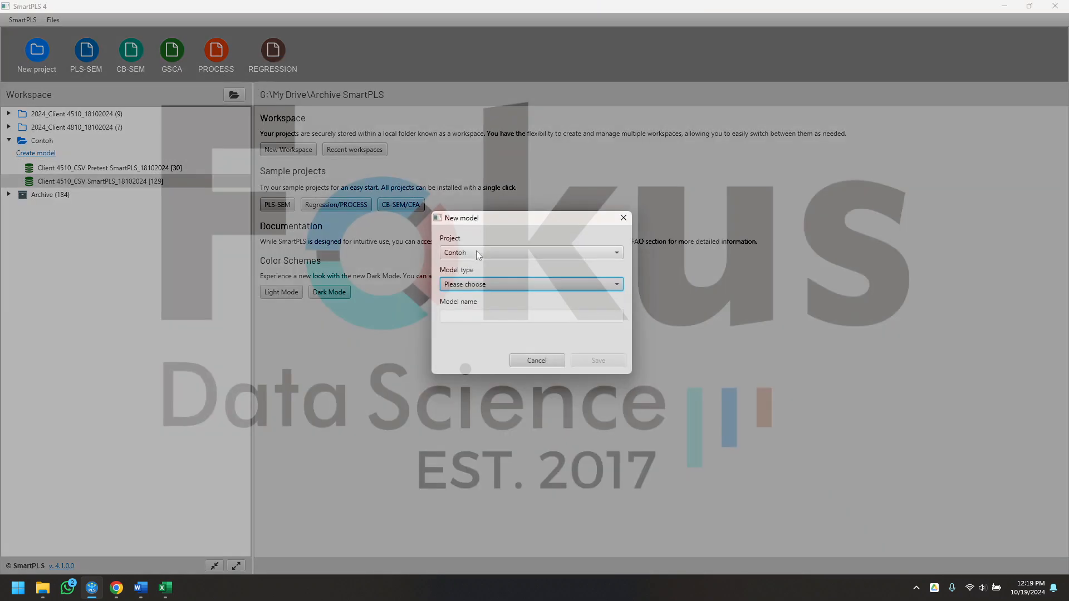
{"action": "left_click", "coordinate": [470, 284]}
{"action": "left_click", "coordinate": [470, 295]}
{"action": "left_click", "coordinate": [472, 315]}
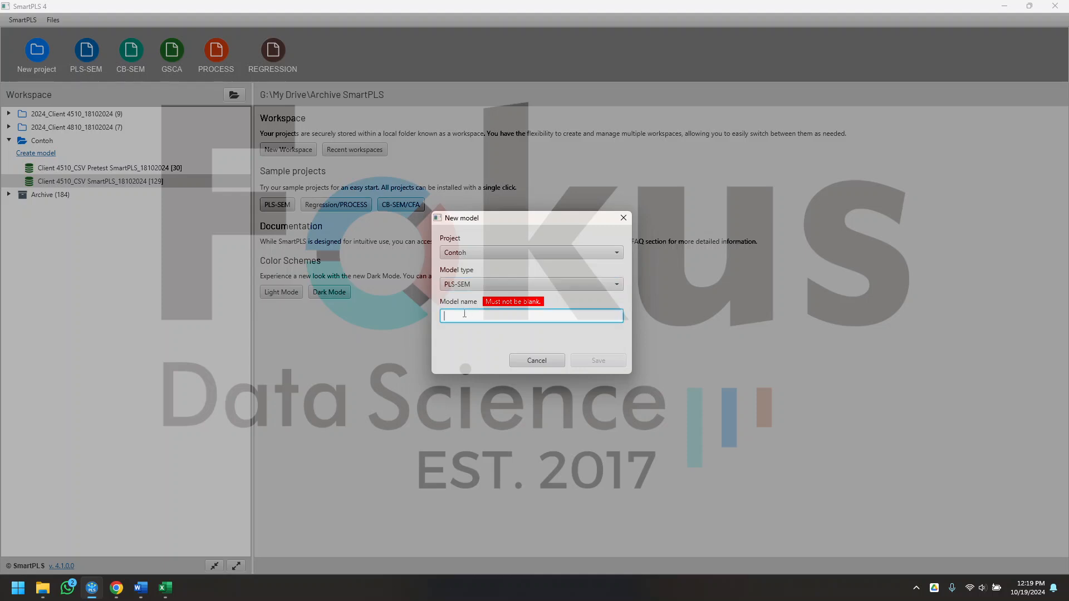
{"action": "type", "text": "Contoh Pre Test"}
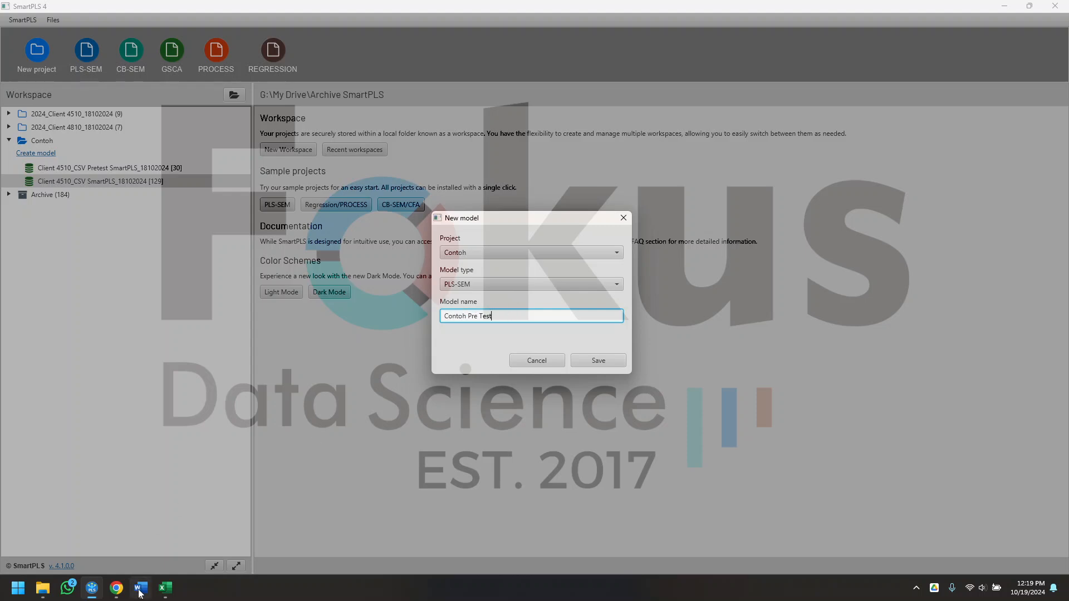
Step: Switch to the Word interpretation document and examine the research model and the outer model diagrams of the pretest and main study
{"action": "mouse_move", "coordinate": [140, 593]}
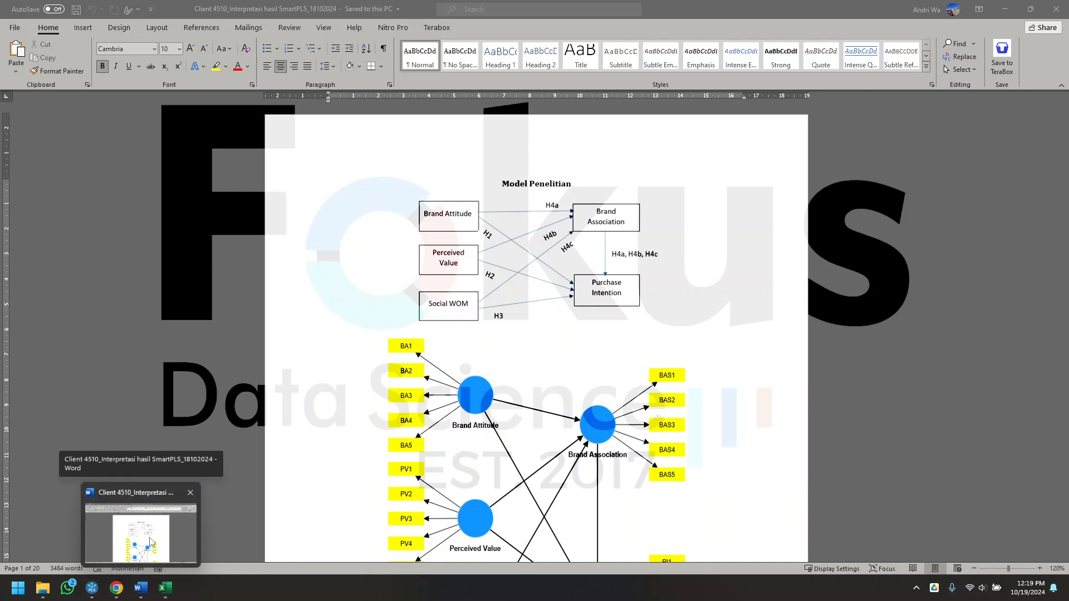
{"action": "left_click", "coordinate": [151, 543]}
{"action": "scroll", "coordinate": [625, 420], "scroll_direction": "down", "scroll_amount": 15}
{"action": "scroll", "coordinate": [625, 420], "scroll_direction": "up", "scroll_amount": 6}
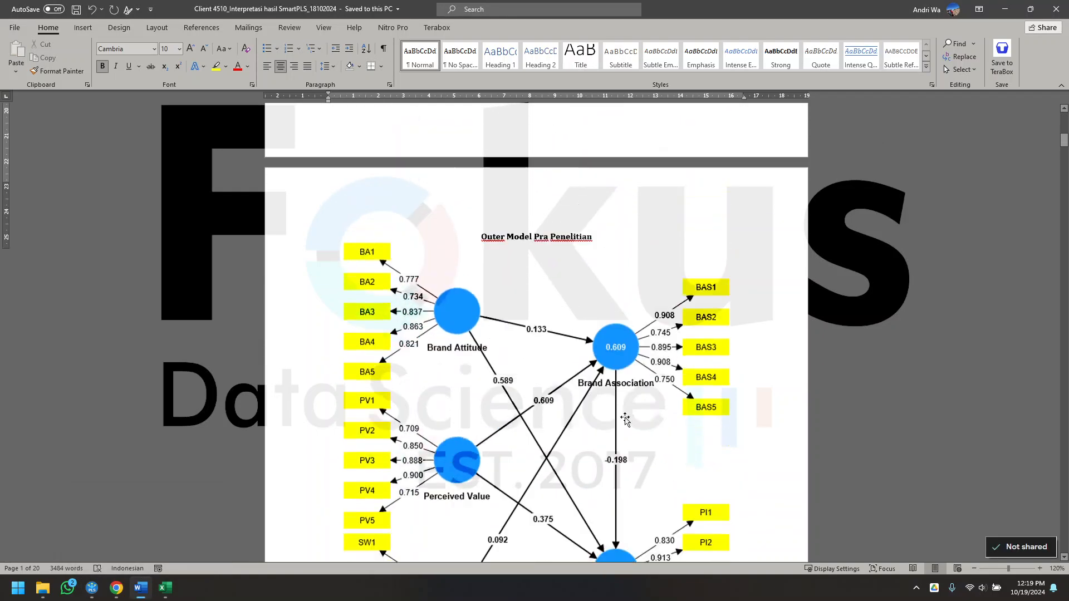
{"action": "scroll", "coordinate": [625, 420], "scroll_direction": "down", "scroll_amount": 20}
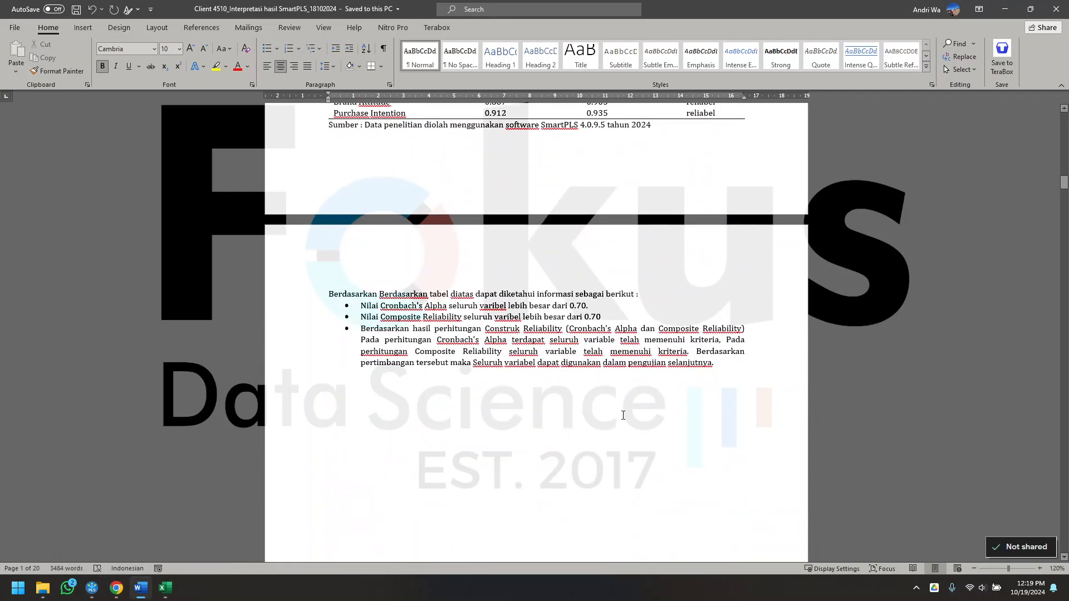
{"action": "scroll", "coordinate": [623, 415], "scroll_direction": "down", "scroll_amount": 15}
{"action": "scroll", "coordinate": [623, 415], "scroll_direction": "up", "scroll_amount": 2}
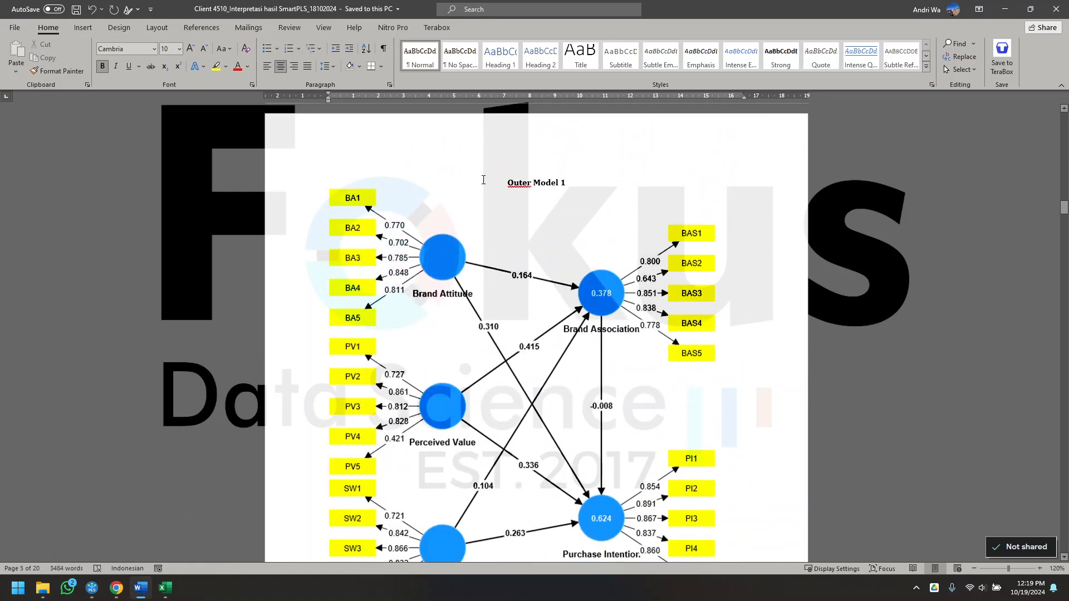
{"action": "scroll", "coordinate": [483, 180], "scroll_direction": "down", "scroll_amount": 5}
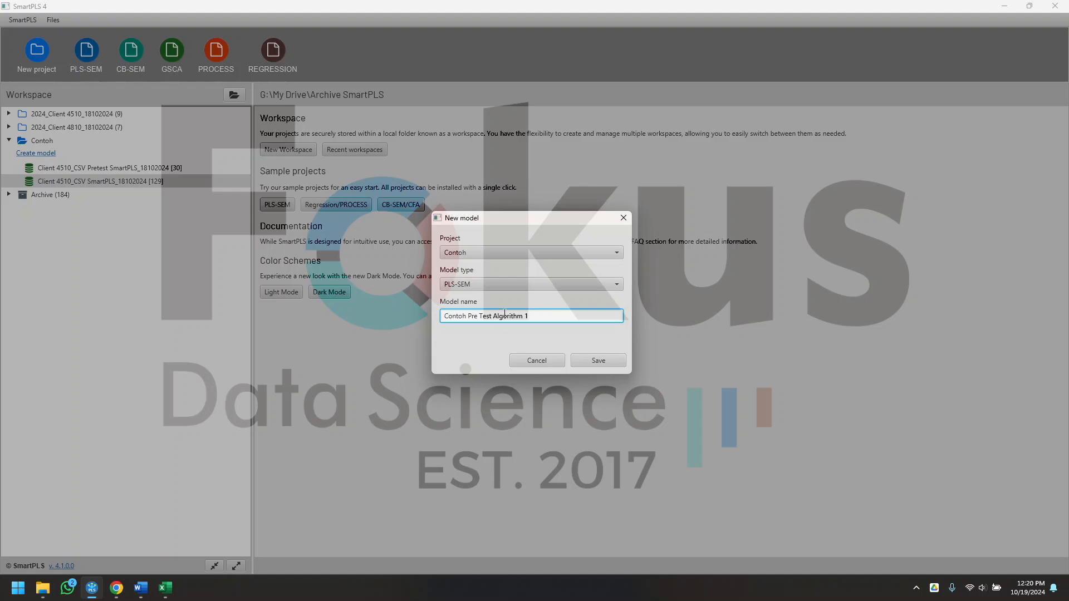
Step: Save the new SmartPLS model as Contoh Pre Test Algorithm 1 and place a latent variable with indicators BA1 to BA5 on the canvas
{"action": "left_click", "coordinate": [616, 360]}
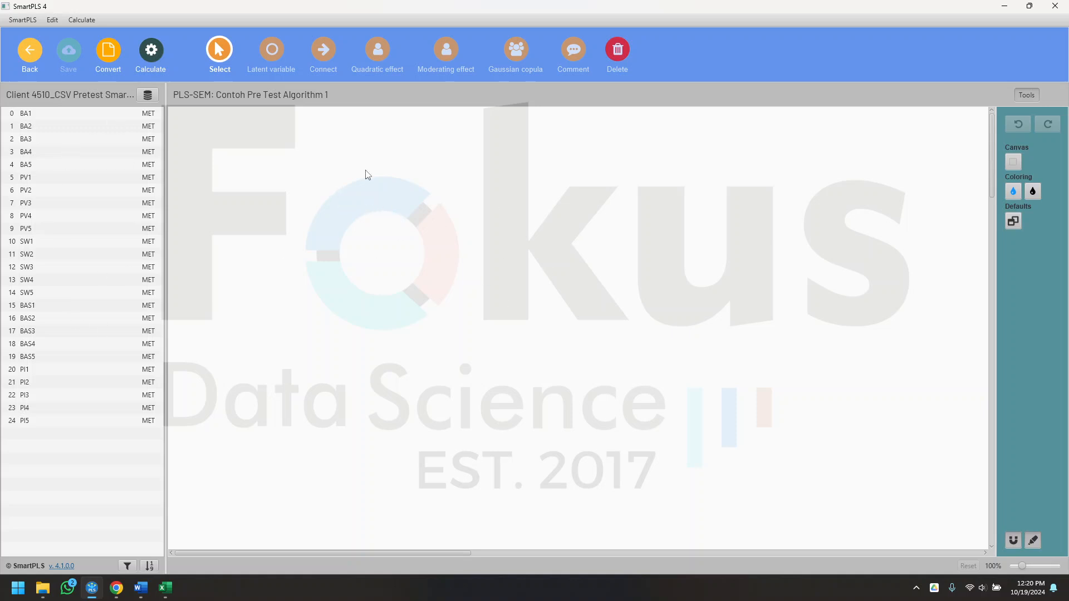
{"action": "left_click", "coordinate": [89, 115]}
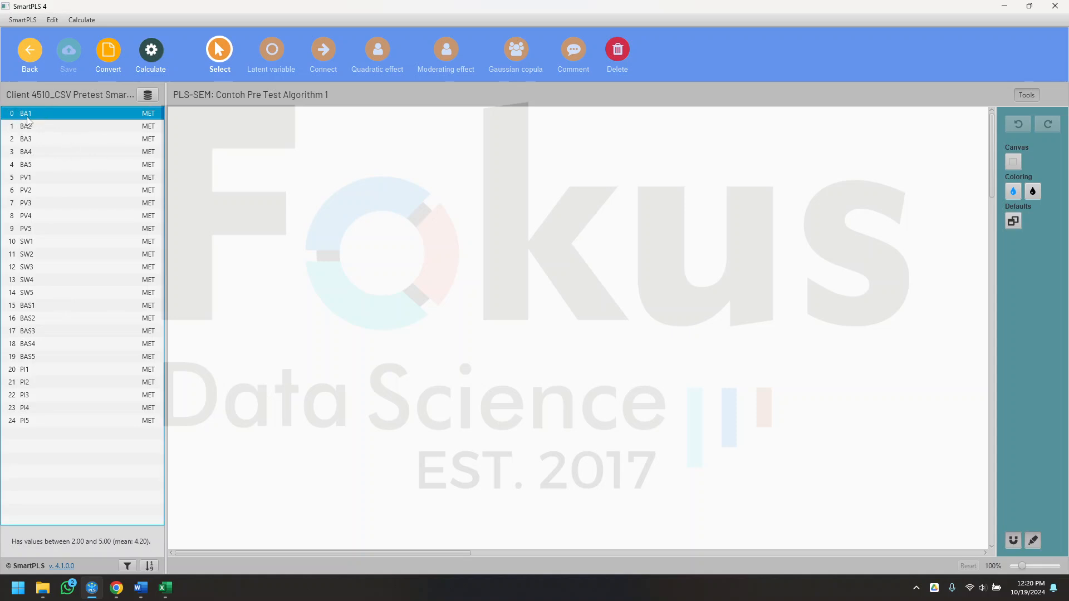
{"action": "left_click", "coordinate": [47, 165], "text": "shift"}
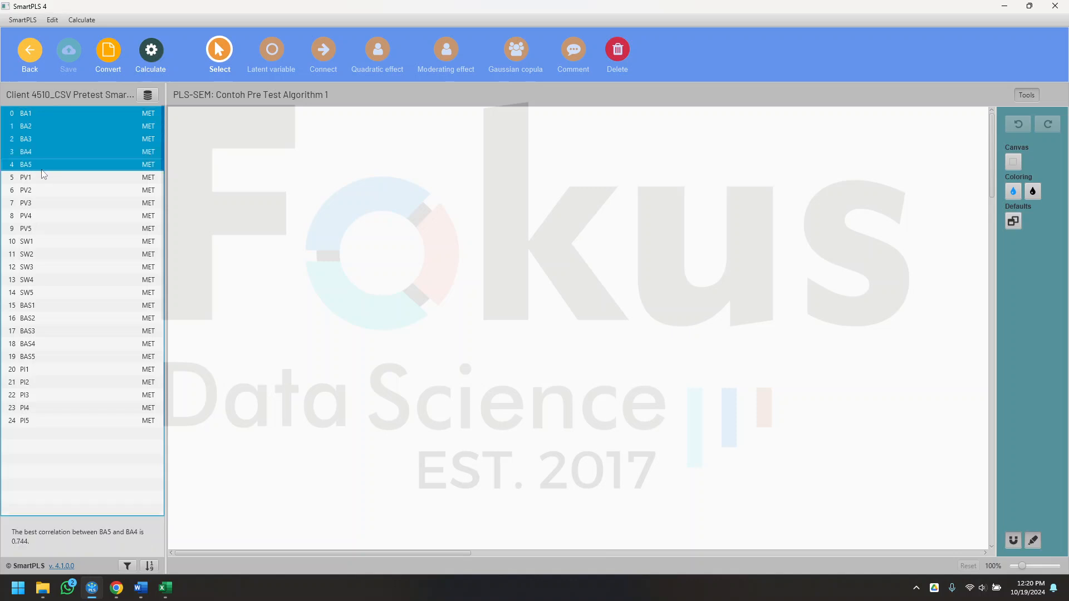
{"action": "left_click_drag", "start_coordinate": [91, 138], "coordinate": [333, 196]}
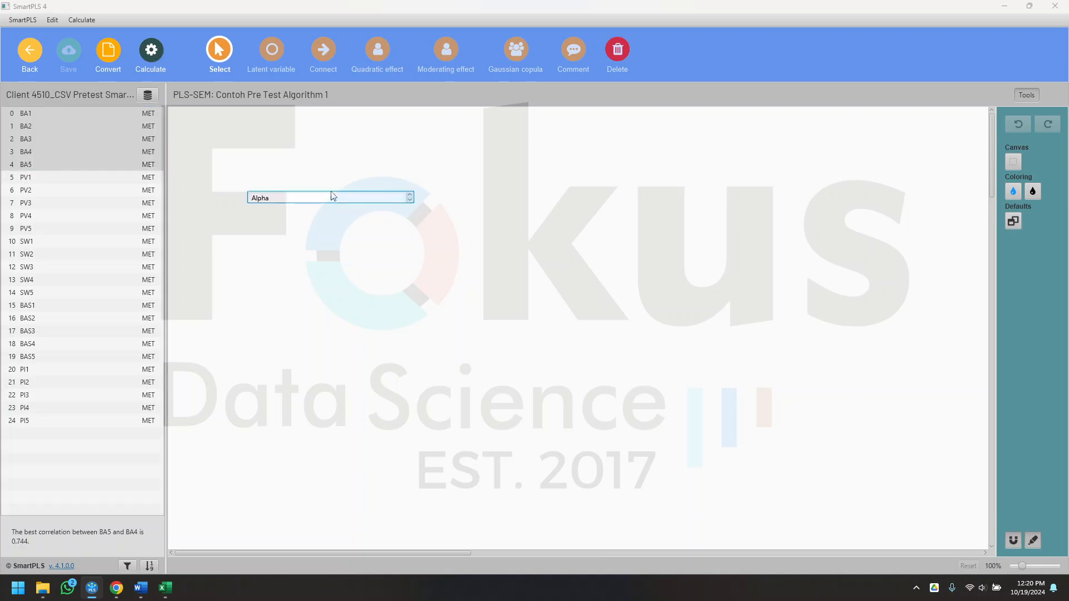
{"action": "key", "text": "Return"}
Step: Add a latent variable with indicators PV1 to PV5 below the BA construct, keeping the suggested name
{"action": "left_click", "coordinate": [38, 179]}
{"action": "left_click", "coordinate": [43, 234], "text": "shift"}
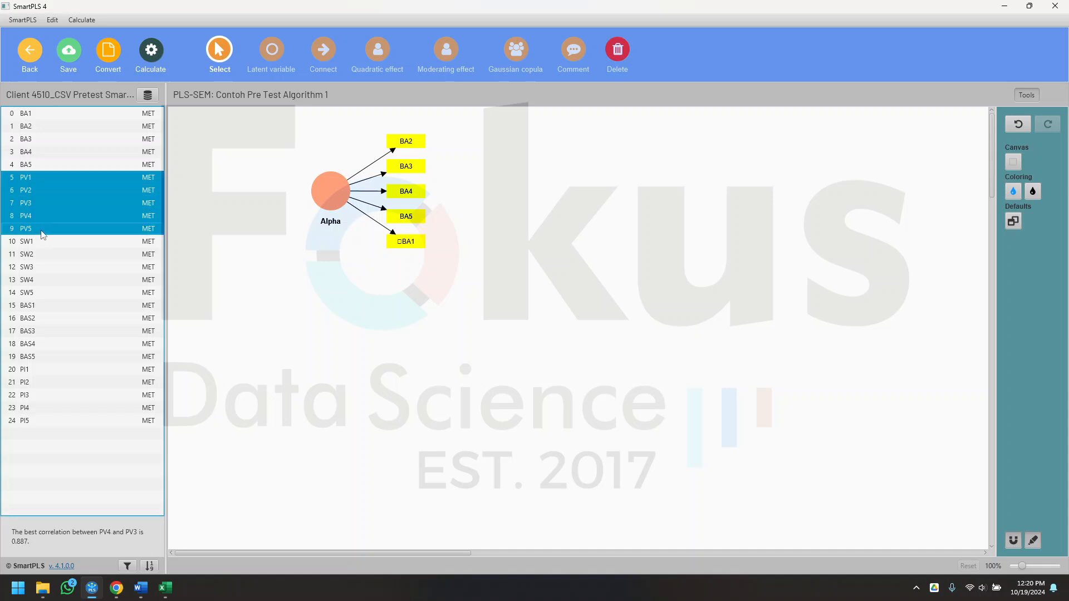
{"action": "left_click_drag", "start_coordinate": [388, 348], "coordinate": [387, 346]}
{"action": "key", "text": "Return"}
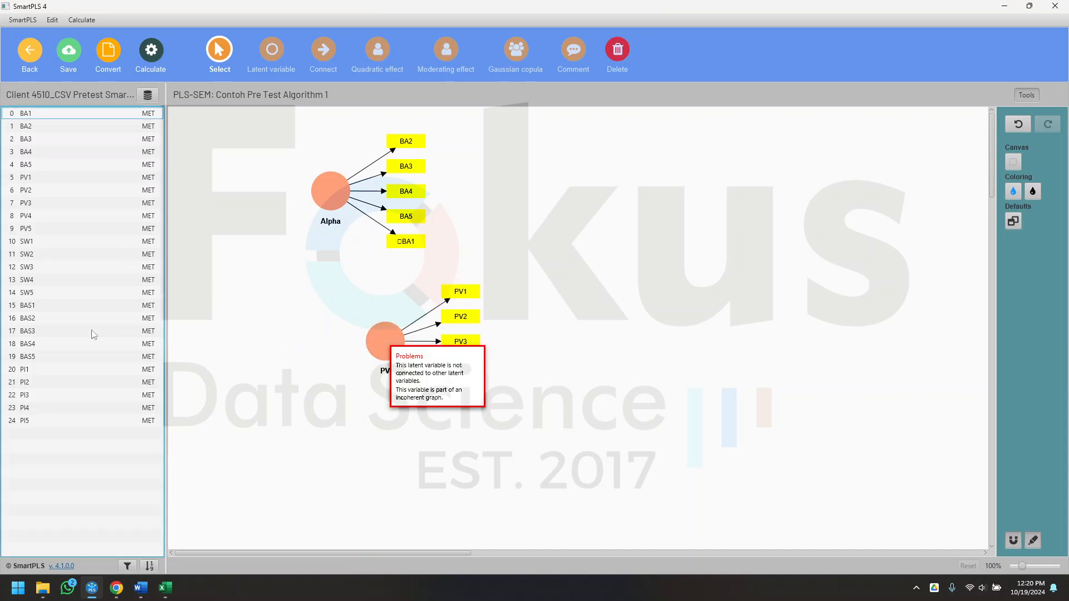
Step: Add a latent variable with indicators SW1 to SW5 beside the PV construct, keeping the suggested name
{"action": "left_click", "coordinate": [38, 246]}
{"action": "left_click", "coordinate": [48, 296], "text": "shift"}
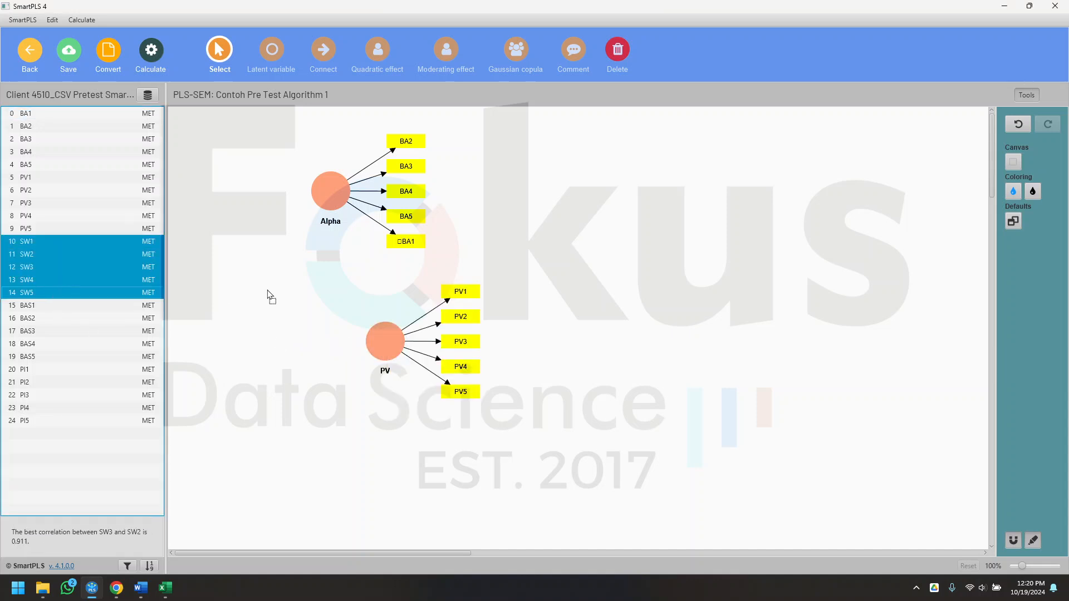
{"action": "left_click_drag", "start_coordinate": [268, 295], "coordinate": [295, 291]}
{"action": "key", "text": "Return"}
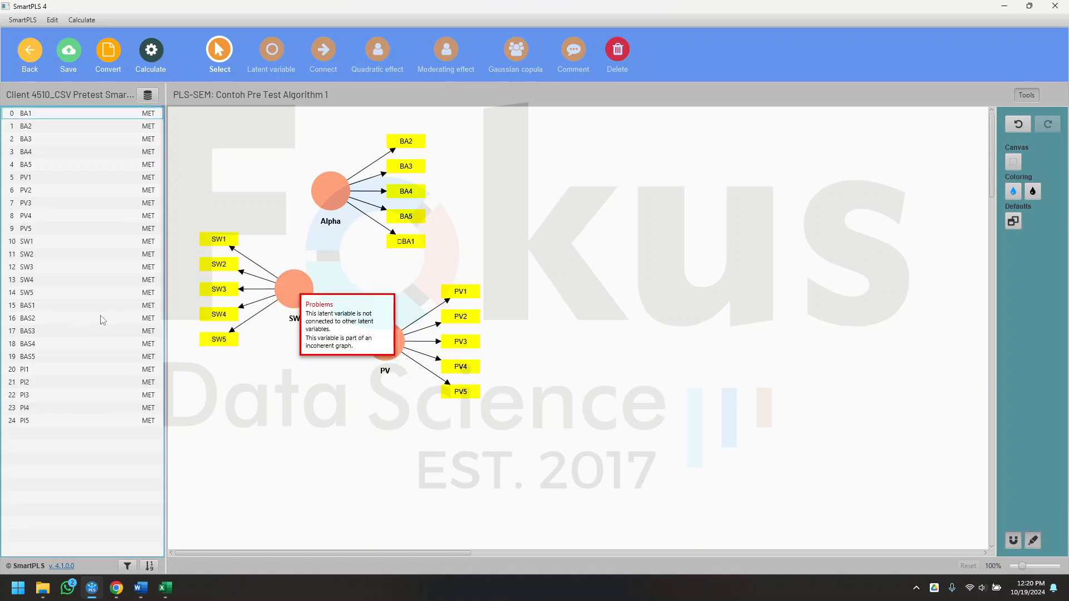
Step: Add a latent variable with indicators BAS1 to BAS5 on the empty right part of the canvas, keeping the suggested name
{"action": "left_click", "coordinate": [78, 307]}
{"action": "left_click", "coordinate": [74, 354], "text": "shift"}
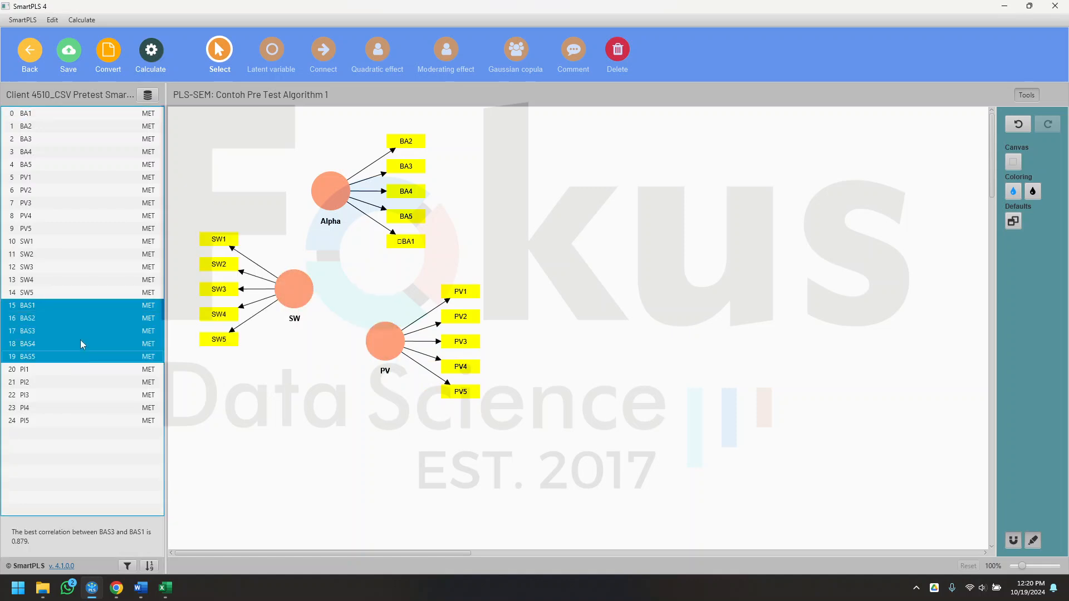
{"action": "left_click_drag", "start_coordinate": [80, 340], "coordinate": [579, 279]}
{"action": "key", "text": "Return"}
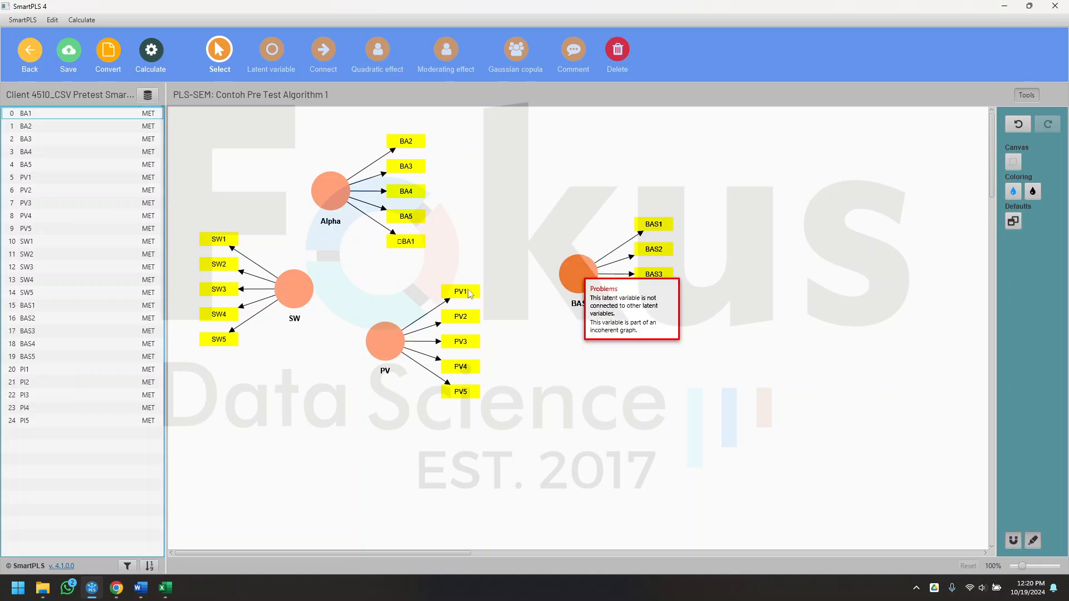
Step: Add a latent variable with indicators PI1 to PI5 below the BAS construct, keeping the suggested name
{"action": "left_click", "coordinate": [55, 369]}
{"action": "left_click", "coordinate": [59, 419], "text": "shift"}
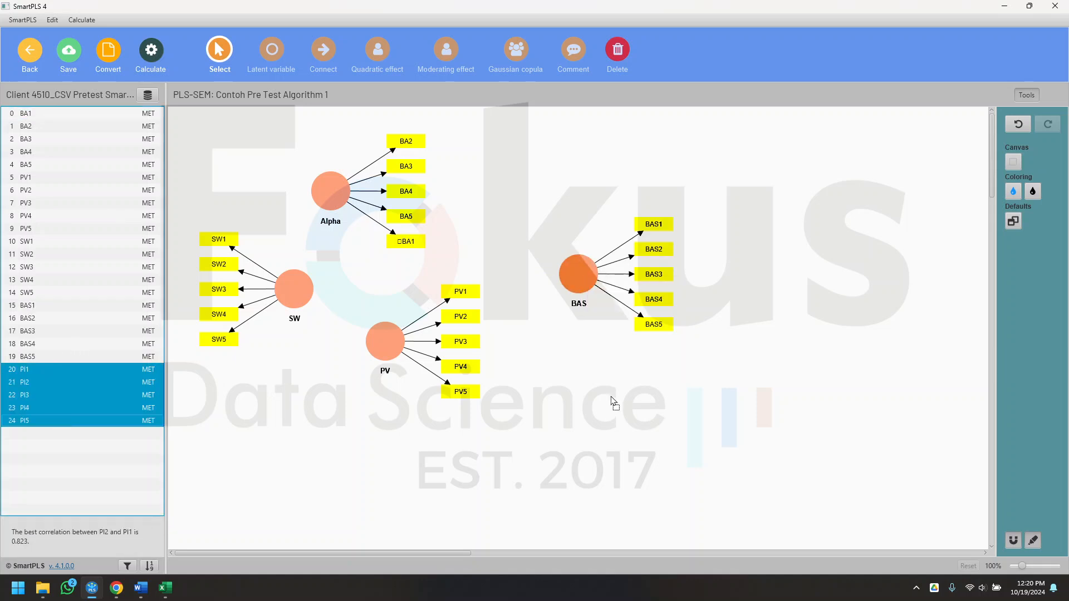
{"action": "left_click_drag", "start_coordinate": [613, 401], "coordinate": [613, 399]}
{"action": "key", "text": "Return"}
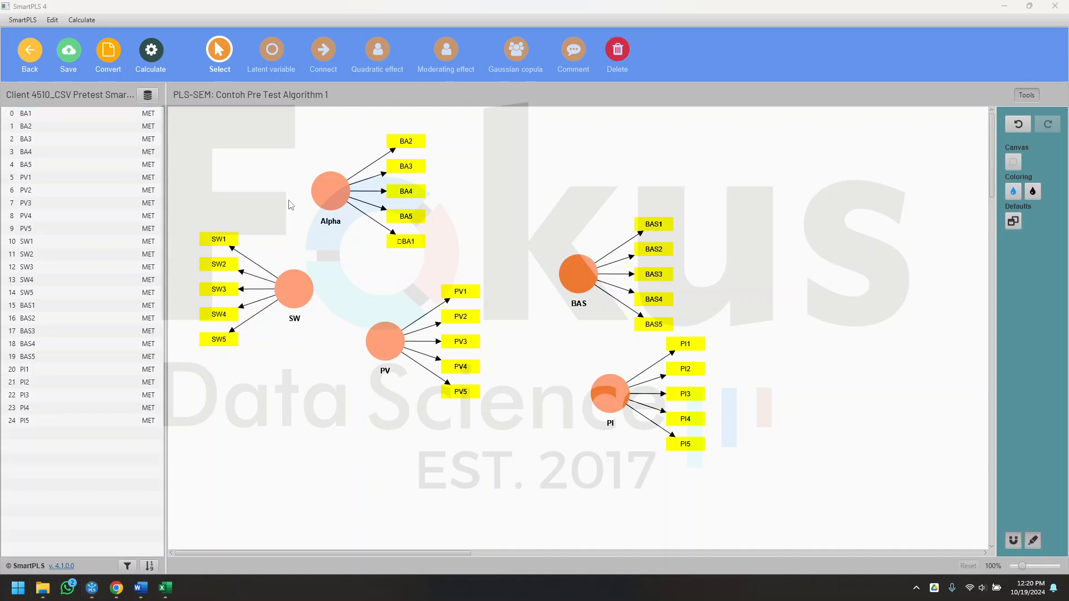
Step: Arrange the Excel pretest data workbook and the SmartPLS window side by side on the screen
{"action": "left_click_drag", "start_coordinate": [804, 9], "coordinate": [1068, 181]}
{"action": "left_click", "coordinate": [169, 590]}
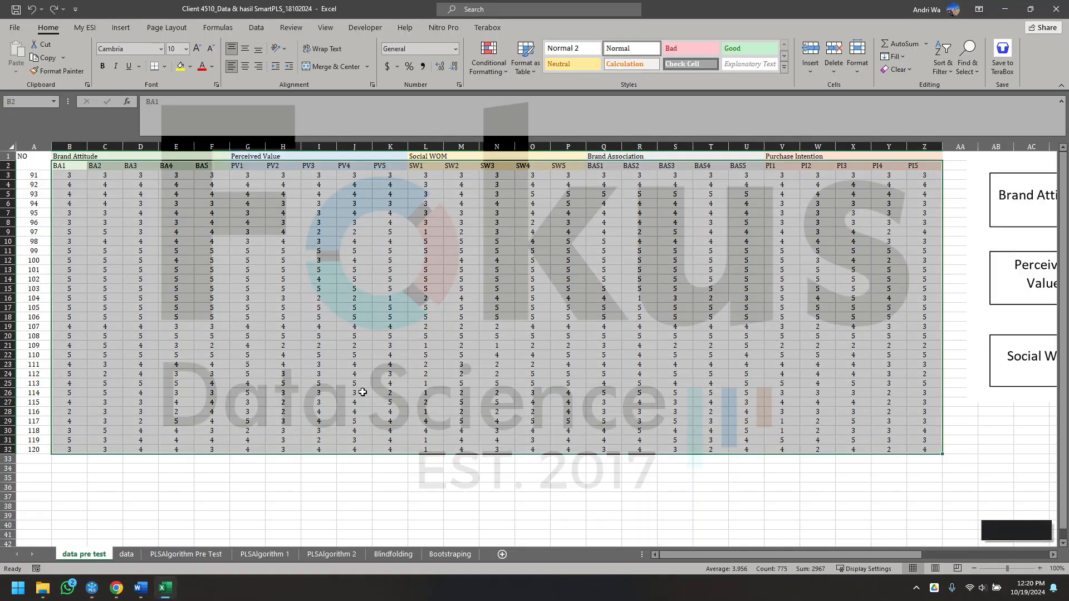
{"action": "left_click", "coordinate": [362, 393]}
{"action": "left_click_drag", "start_coordinate": [736, 2], "coordinate": [7, 188]}
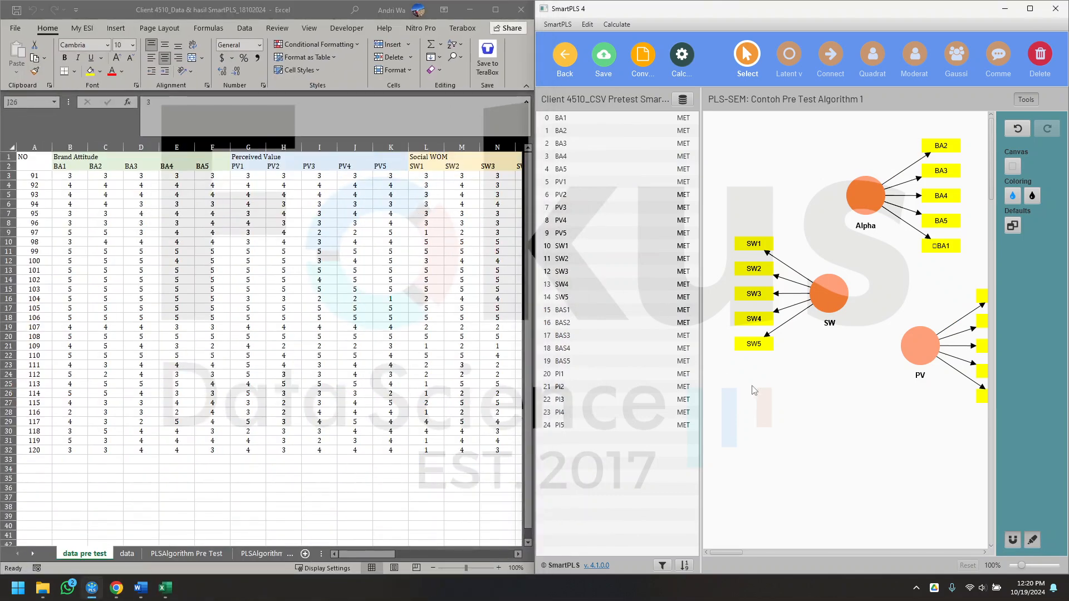
{"action": "left_click", "coordinate": [140, 290]}
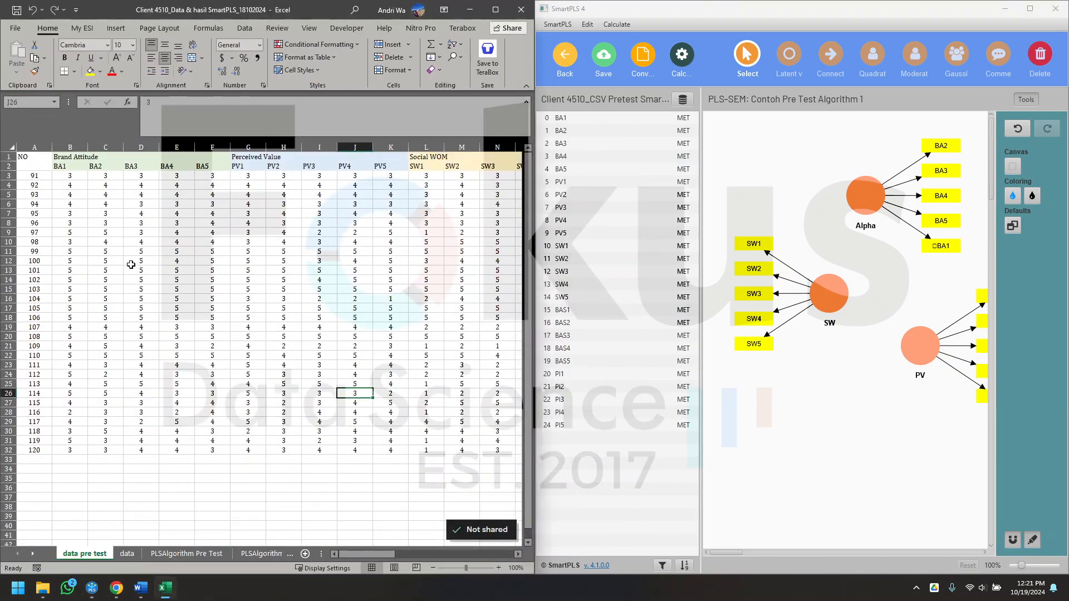
Step: Rename the Alpha latent variable as Brand Attitude, copying the name from the heading in the Excel data sheet
{"action": "double_click", "coordinate": [68, 158]}
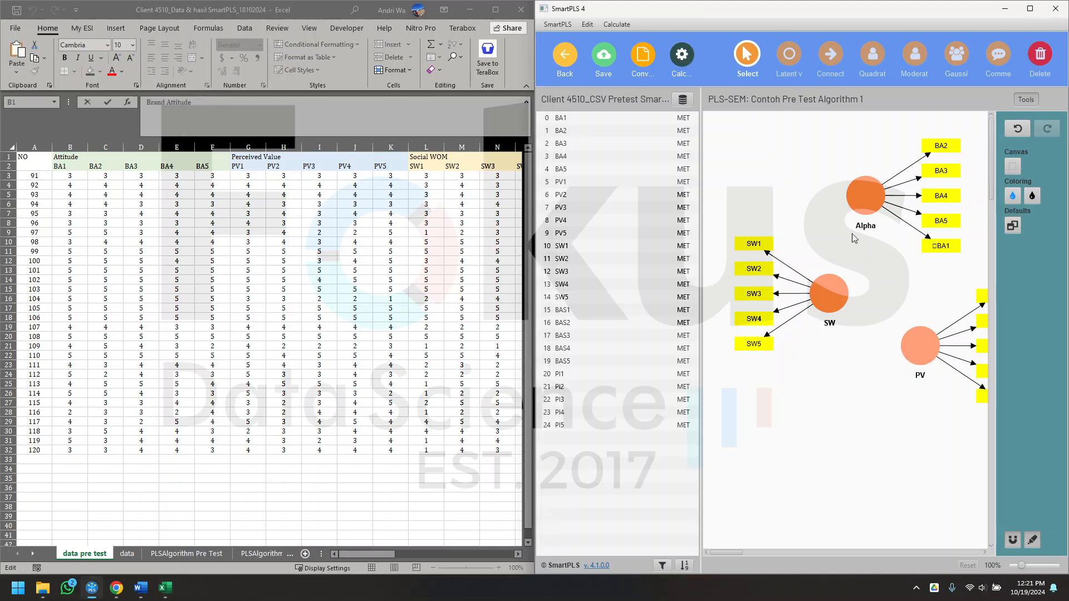
{"action": "double_click", "coordinate": [866, 195]}
{"action": "key", "text": "ctrl+a"}
{"action": "type", "text": "Brand Attitude"}
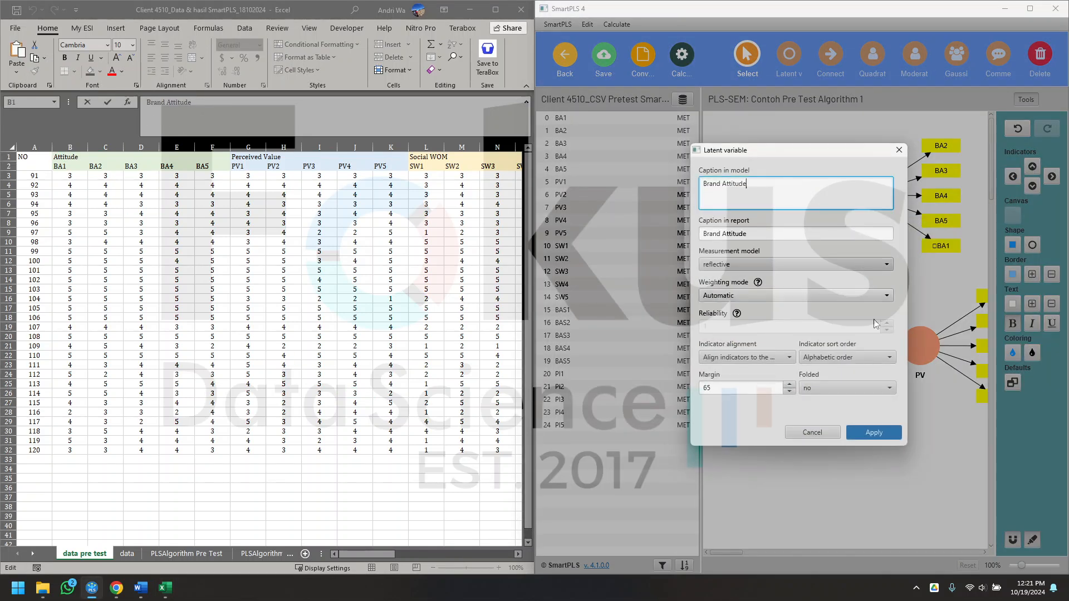
{"action": "left_click", "coordinate": [872, 434]}
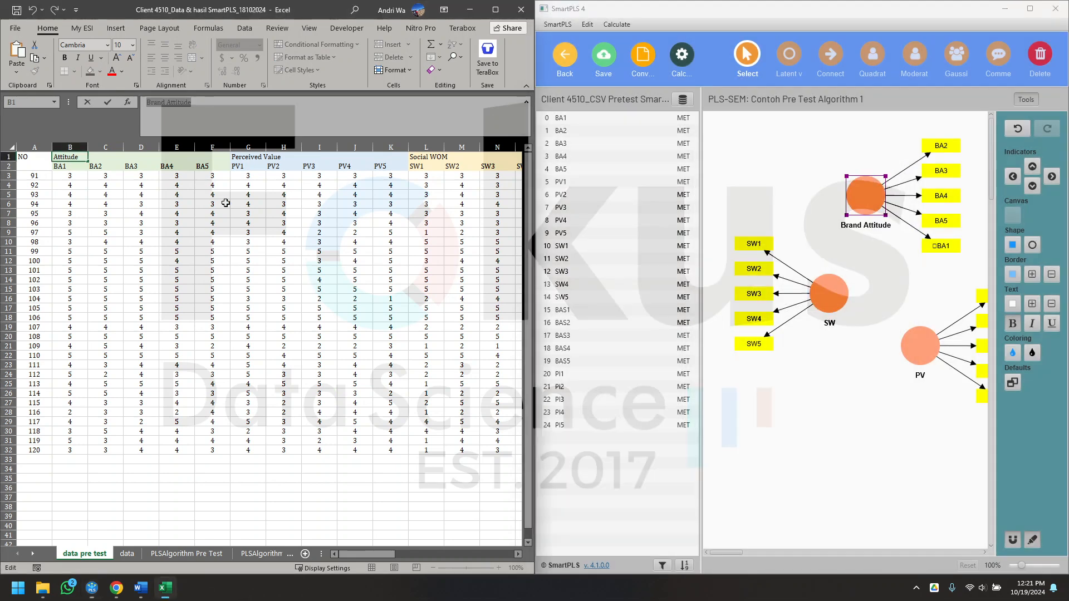
Step: Rename the PV latent variable as Perceived Value, copying the name from the Excel heading
{"action": "double_click", "coordinate": [244, 158]}
{"action": "key", "text": "ctrl+a"}
{"action": "key", "text": "ctrl+c"}
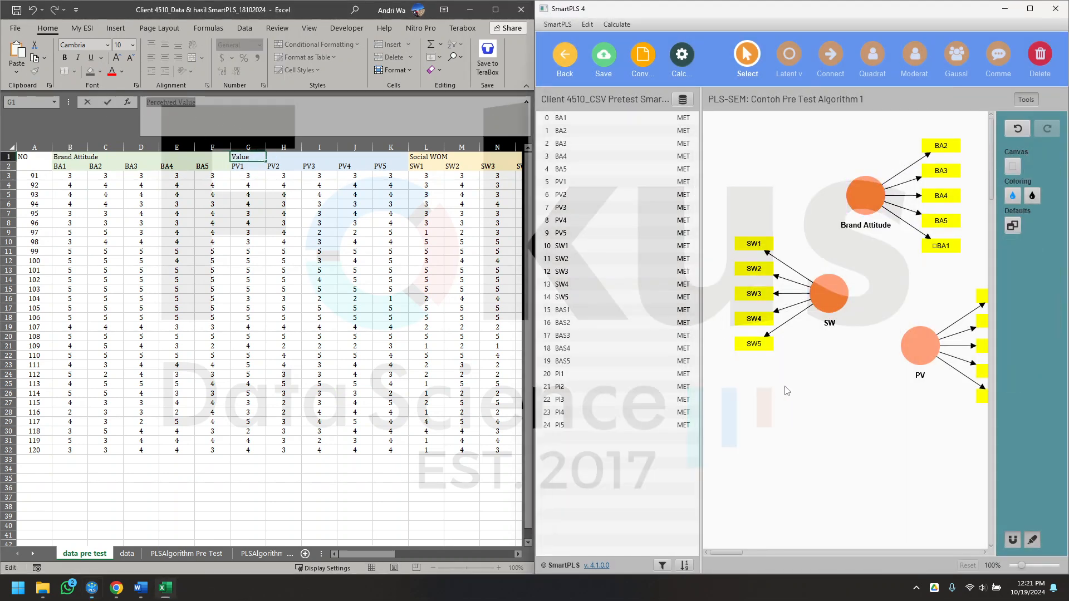
{"action": "double_click", "coordinate": [916, 346]}
{"action": "key", "text": "ctrl+a"}
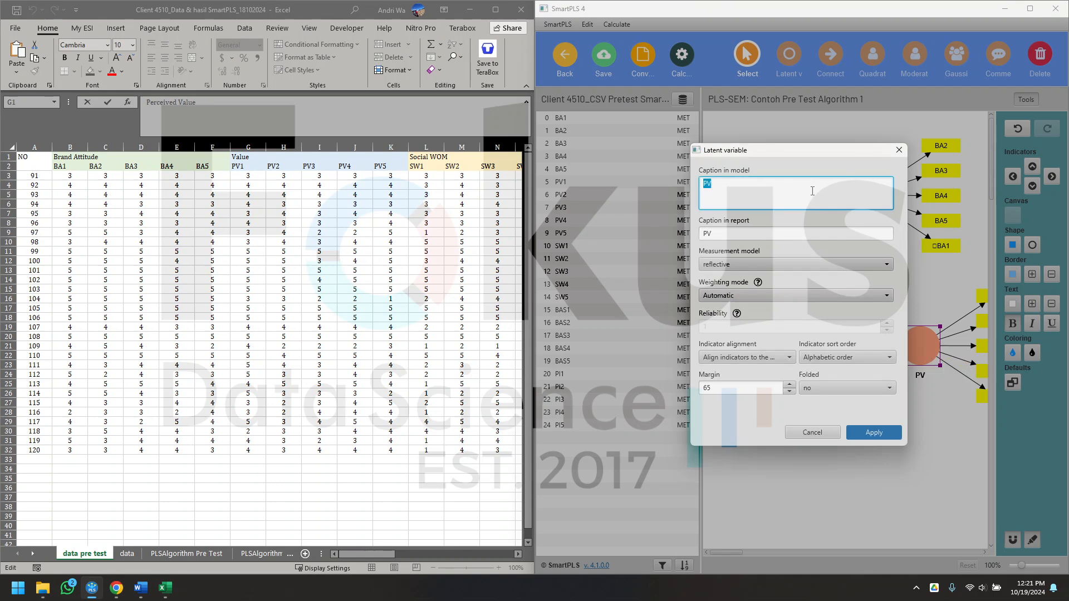
{"action": "key", "text": "ctrl+v"}
{"action": "left_click", "coordinate": [873, 431]}
Step: Rename the SW latent variable as Social WOM, copying the name from the Excel heading
{"action": "left_click", "coordinate": [291, 285]}
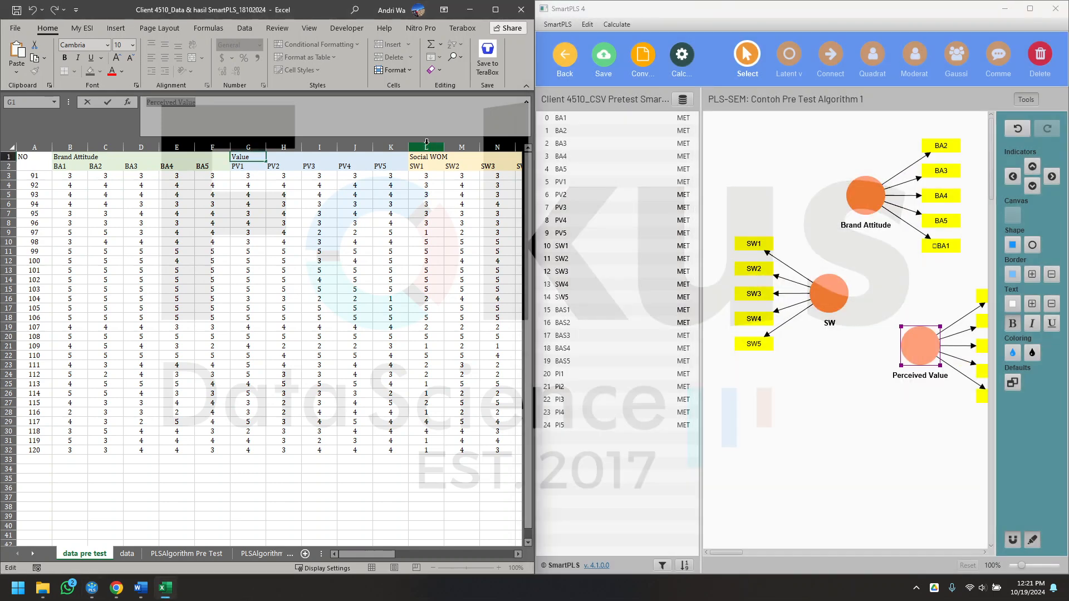
{"action": "double_click", "coordinate": [420, 158]}
{"action": "key", "text": "ctrl+a"}
{"action": "key", "text": "ctrl+c"}
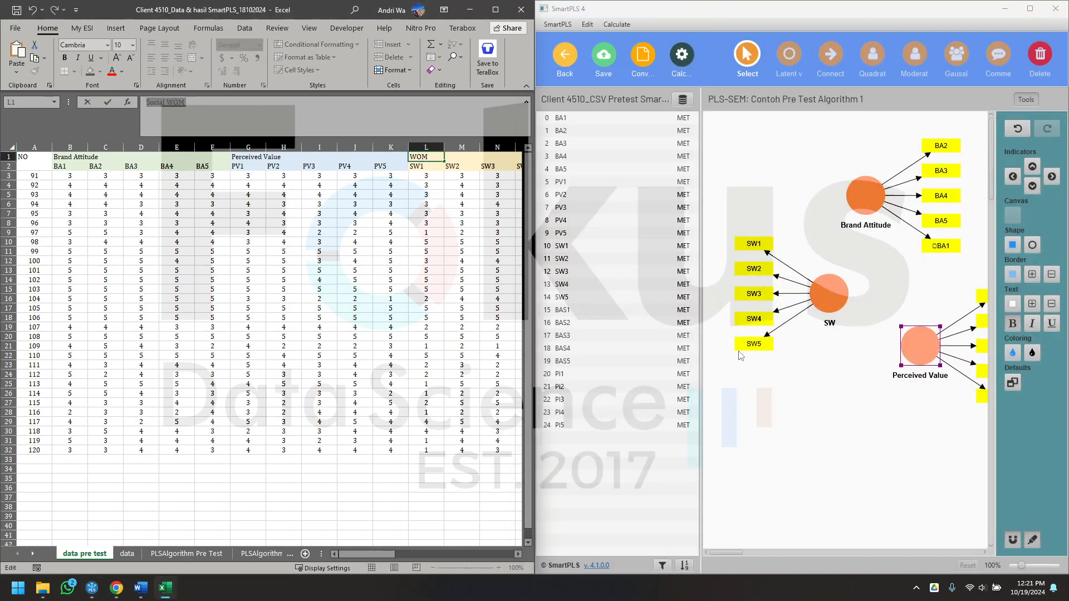
{"action": "double_click", "coordinate": [841, 300]}
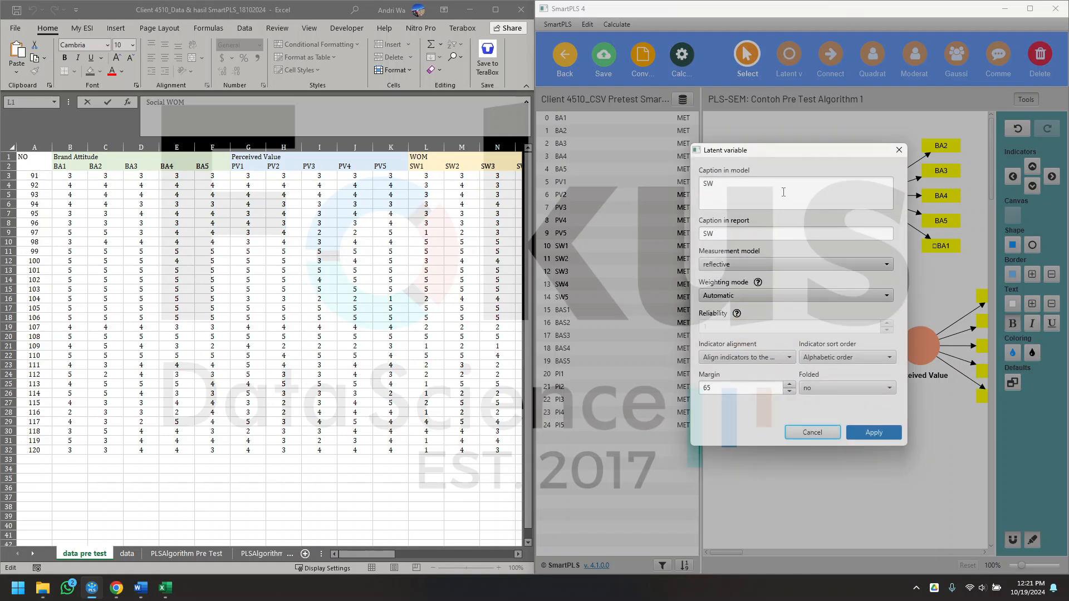
{"action": "key", "text": "ctrl+a"}
{"action": "key", "text": "ctrl+v"}
{"action": "left_click", "coordinate": [867, 423]}
Step: Rename the BAS latent variable as Brand Association, copying the name from the Excel heading
{"action": "left_click", "coordinate": [349, 342]}
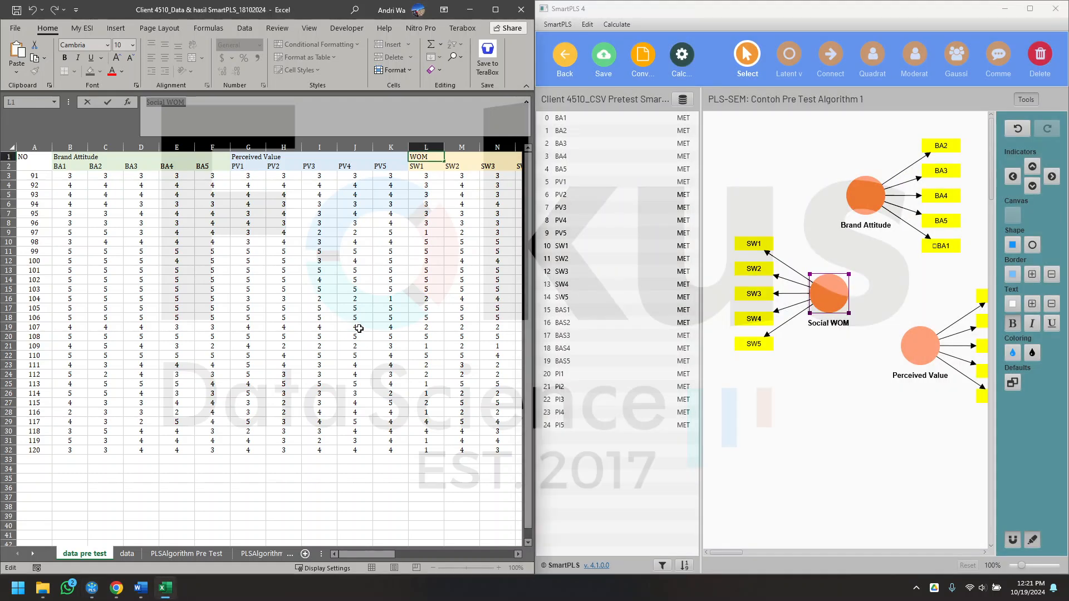
{"action": "scroll", "coordinate": [360, 329], "scroll_direction": "right", "scroll_amount": 3}
{"action": "scroll", "coordinate": [362, 320], "scroll_direction": "right", "scroll_amount": 3}
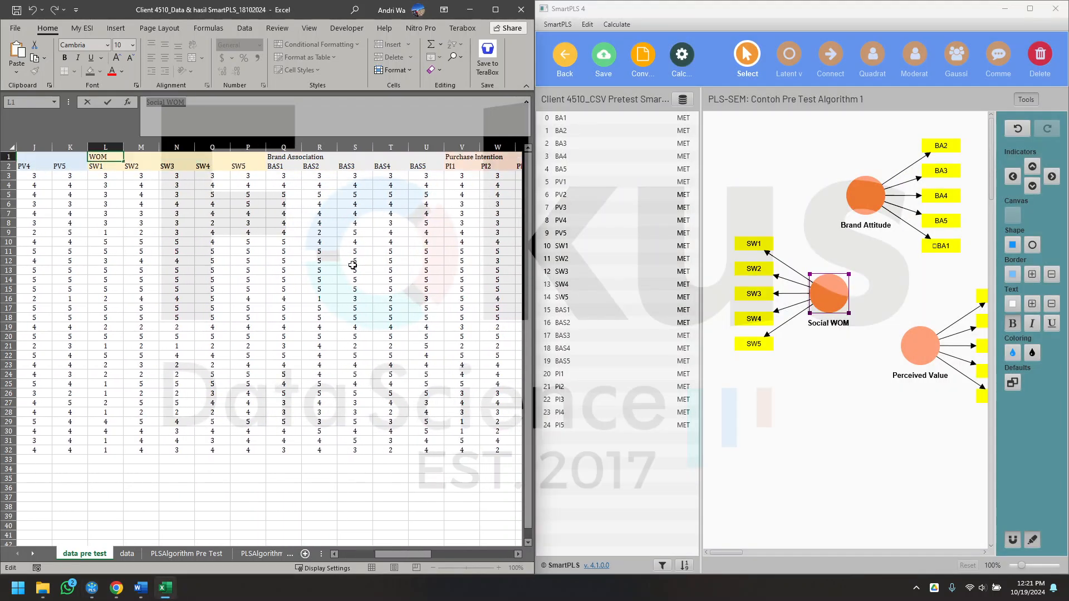
{"action": "left_click", "coordinate": [281, 157]}
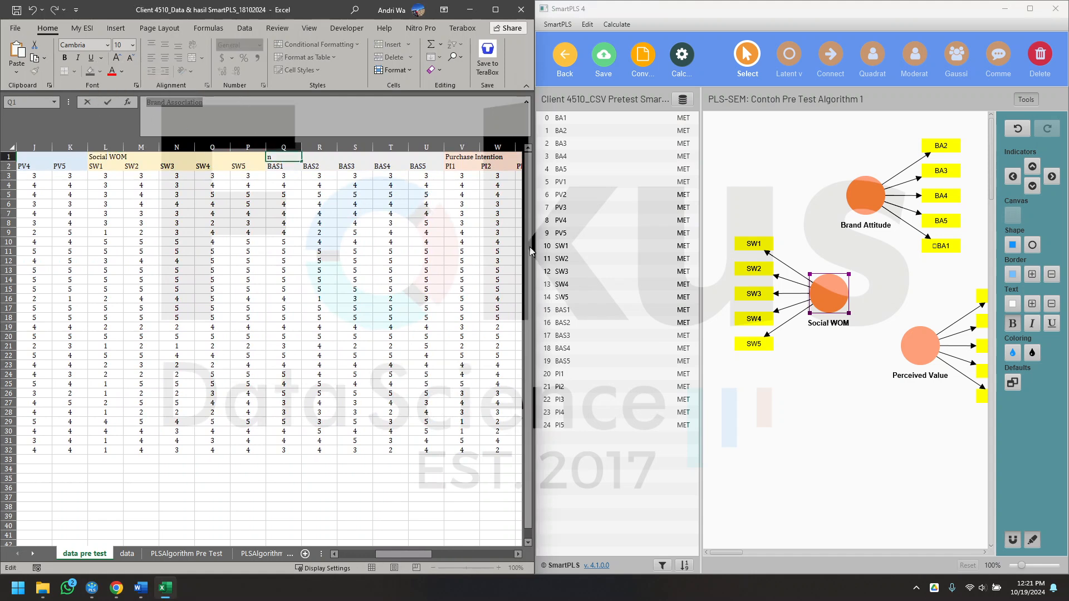
{"action": "left_click", "coordinate": [776, 411]}
{"action": "scroll", "coordinate": [796, 412], "scroll_direction": "right", "scroll_amount": 3}
{"action": "scroll", "coordinate": [798, 413], "scroll_direction": "right", "scroll_amount": 2}
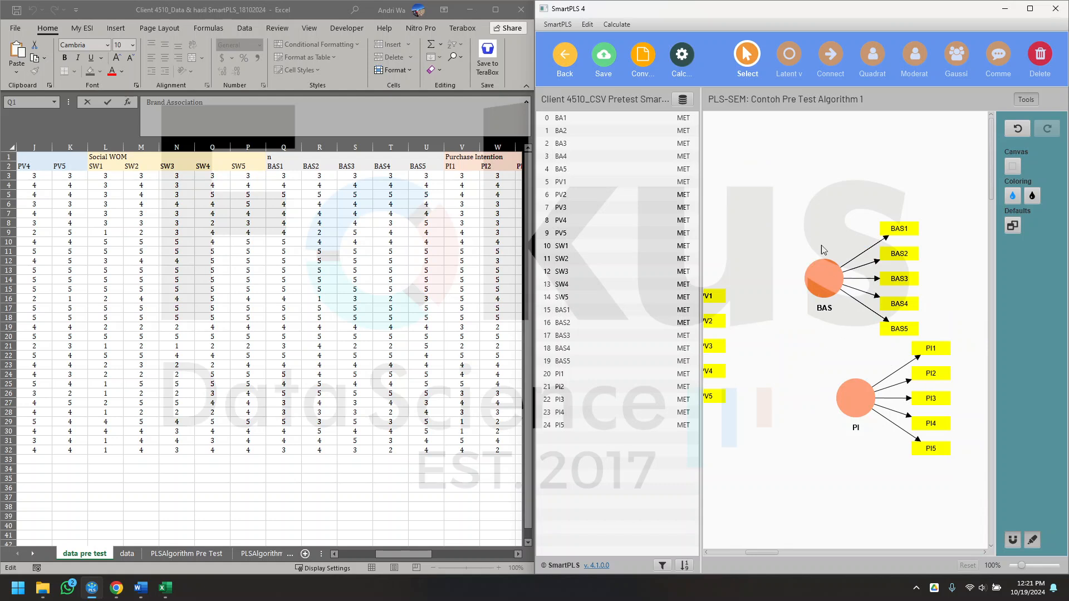
{"action": "left_click", "coordinate": [830, 273]}
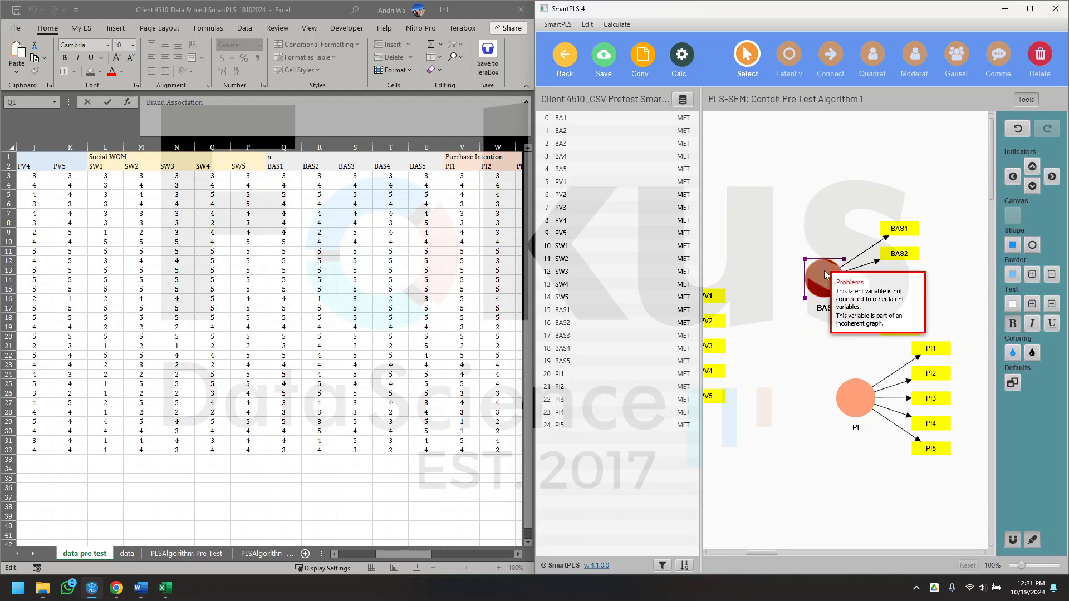
{"action": "double_click", "coordinate": [826, 269]}
{"action": "left_click", "coordinate": [828, 188]}
{"action": "key", "text": "ctrl+a"}
{"action": "type", "text": "Brand Association"}
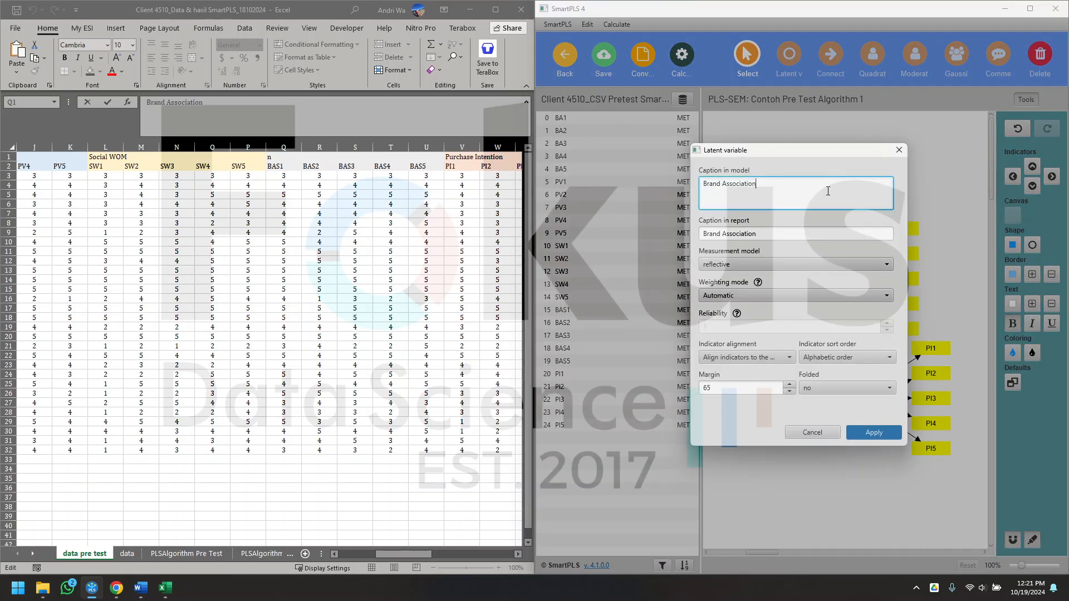
{"action": "left_click", "coordinate": [852, 429]}
Step: Rename the PI latent variable as Purchase Intention, copying the name from the Excel heading
{"action": "left_click", "coordinate": [380, 300]}
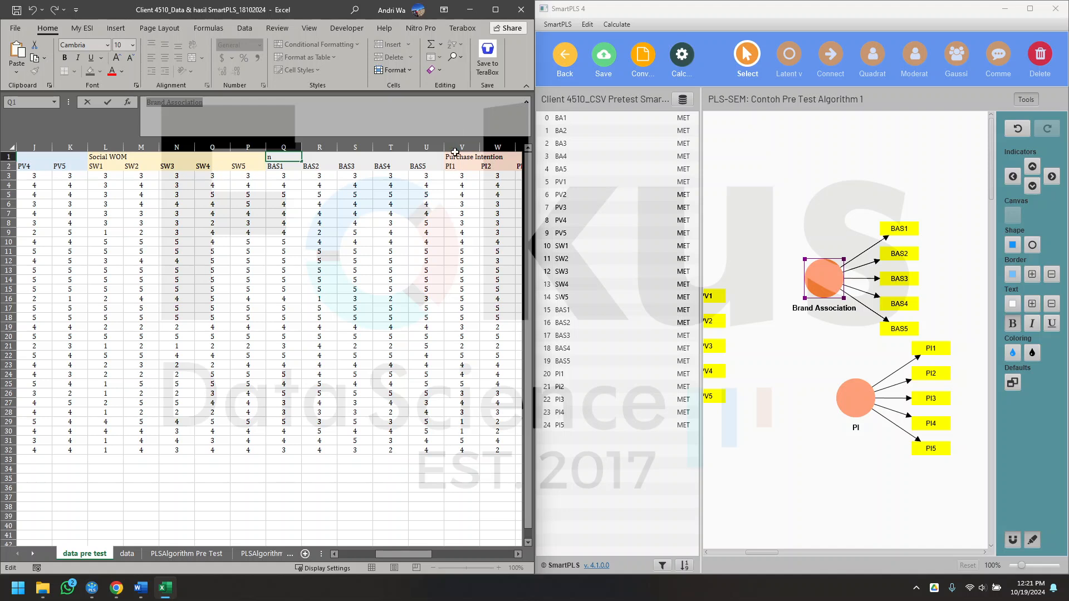
{"action": "left_click", "coordinate": [455, 155]}
{"action": "left_click", "coordinate": [345, 118]}
{"action": "key", "text": "ctrl+a"}
{"action": "key", "text": "ctrl+c"}
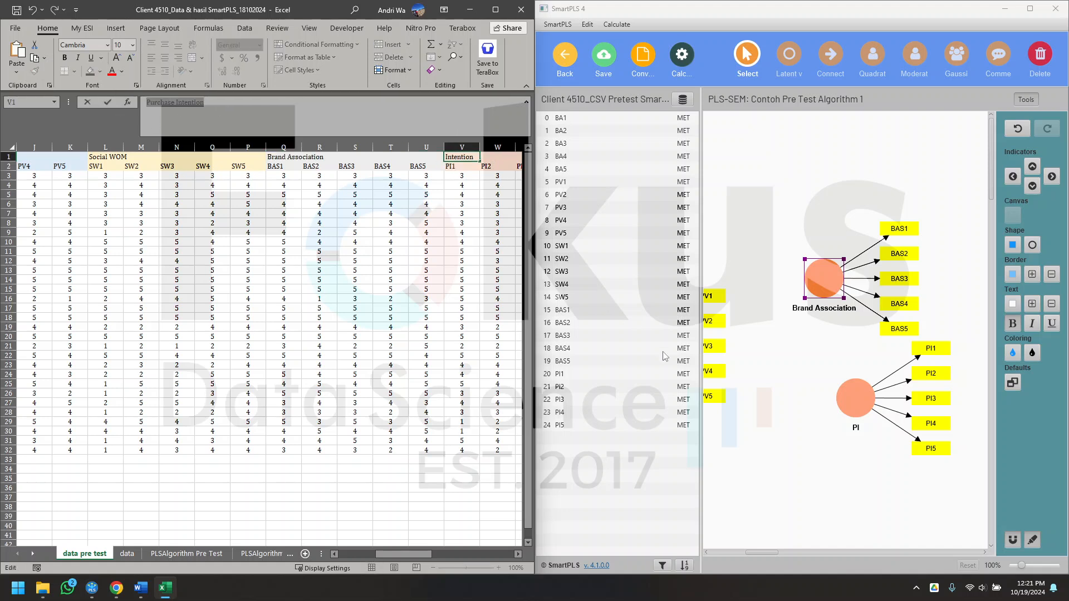
{"action": "left_click", "coordinate": [856, 397]}
{"action": "double_click", "coordinate": [855, 398]}
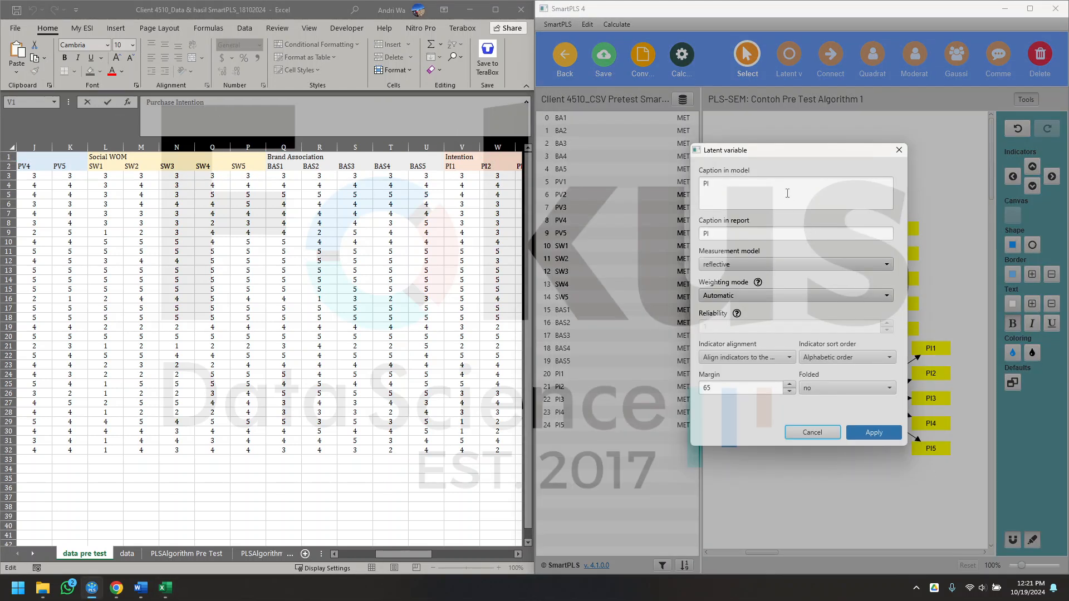
{"action": "key", "text": "ctrl+v"}
{"action": "left_click", "coordinate": [874, 433]}
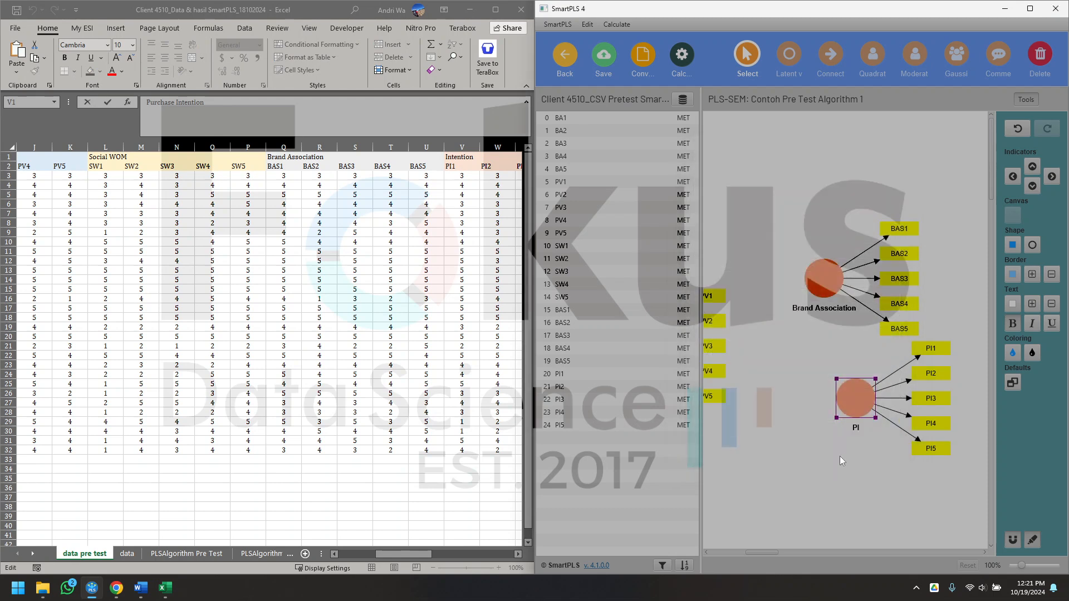
Step: With the workbook's research model diagram as reference, move Perceived Value below Social WOM and place its indicators on the construct's left side
{"action": "left_click", "coordinate": [315, 315]}
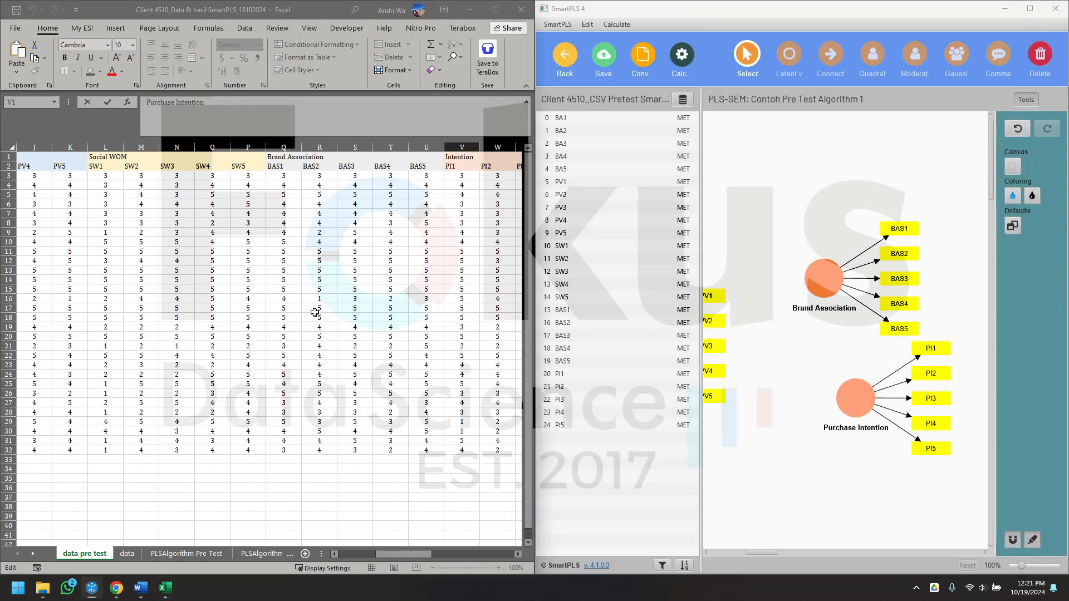
{"action": "scroll", "coordinate": [310, 310], "scroll_direction": "right", "scroll_amount": 6}
{"action": "scroll", "coordinate": [278, 305], "scroll_direction": "right", "scroll_amount": 2}
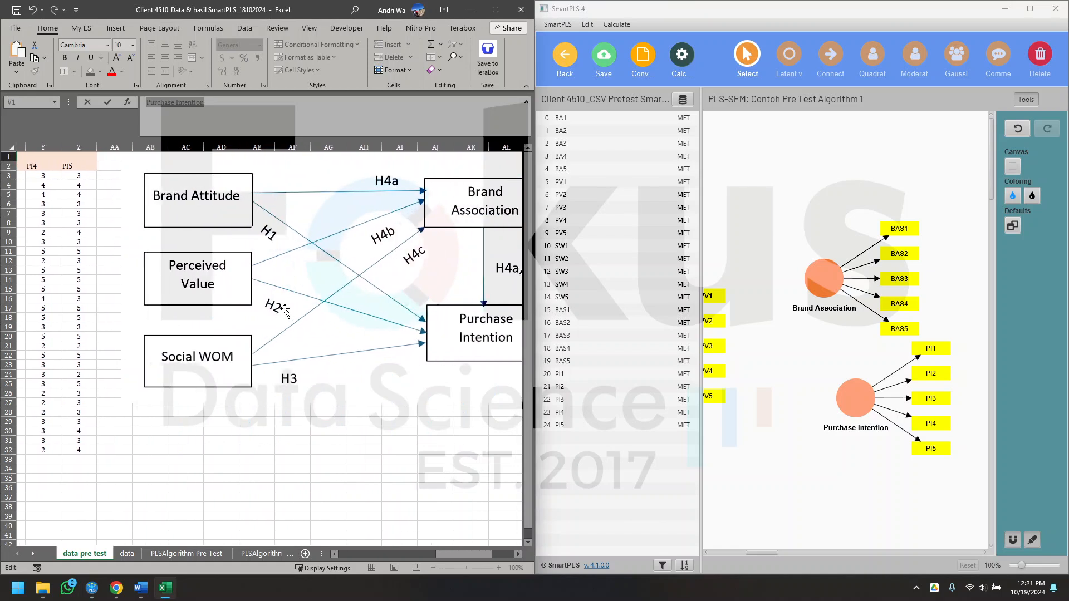
{"action": "left_click", "coordinate": [783, 448]}
{"action": "scroll", "coordinate": [802, 470], "scroll_direction": "left", "scroll_amount": 5}
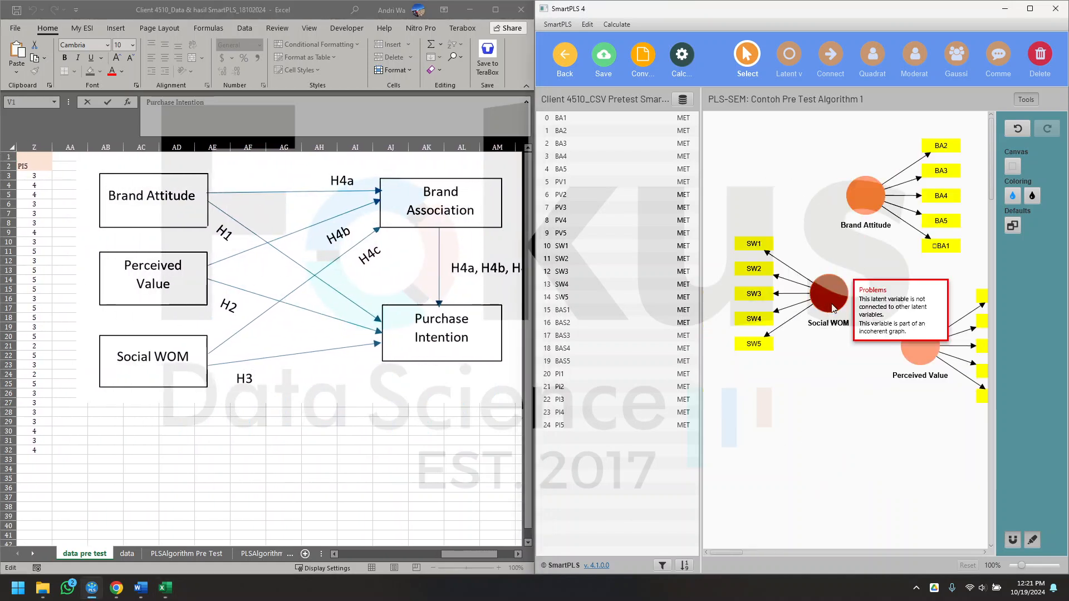
{"action": "left_click_drag", "start_coordinate": [917, 348], "coordinate": [812, 426]}
{"action": "left_click", "coordinate": [1014, 178]}
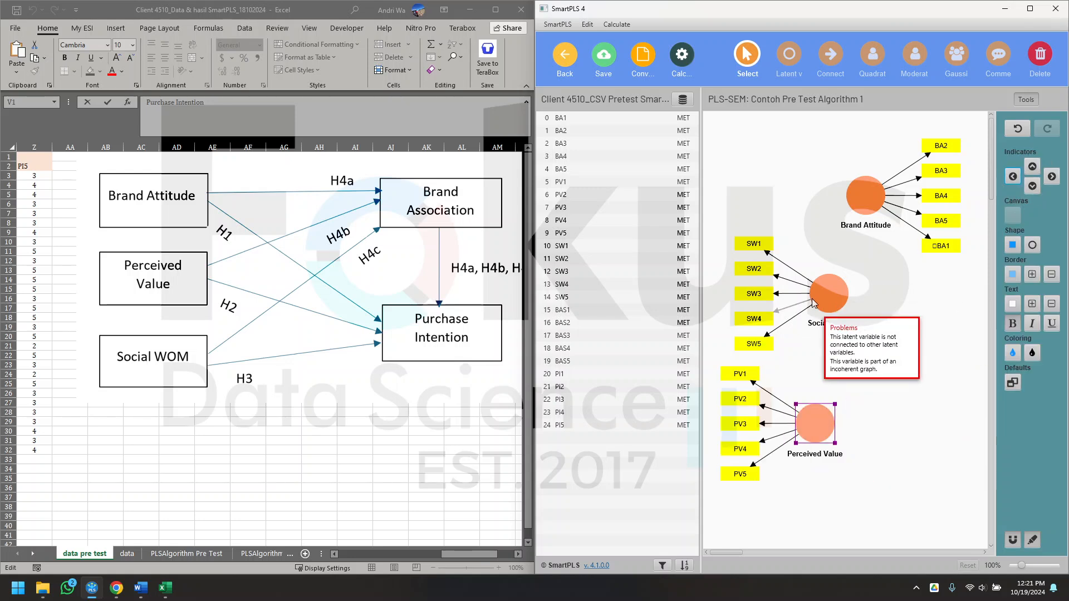
Step: Reorder the constructs so Perceived Value sits between Brand Attitude and Social WOM, and place Brand Attitude's indicators on its left side
{"action": "left_click_drag", "start_coordinate": [828, 294], "coordinate": [904, 473]}
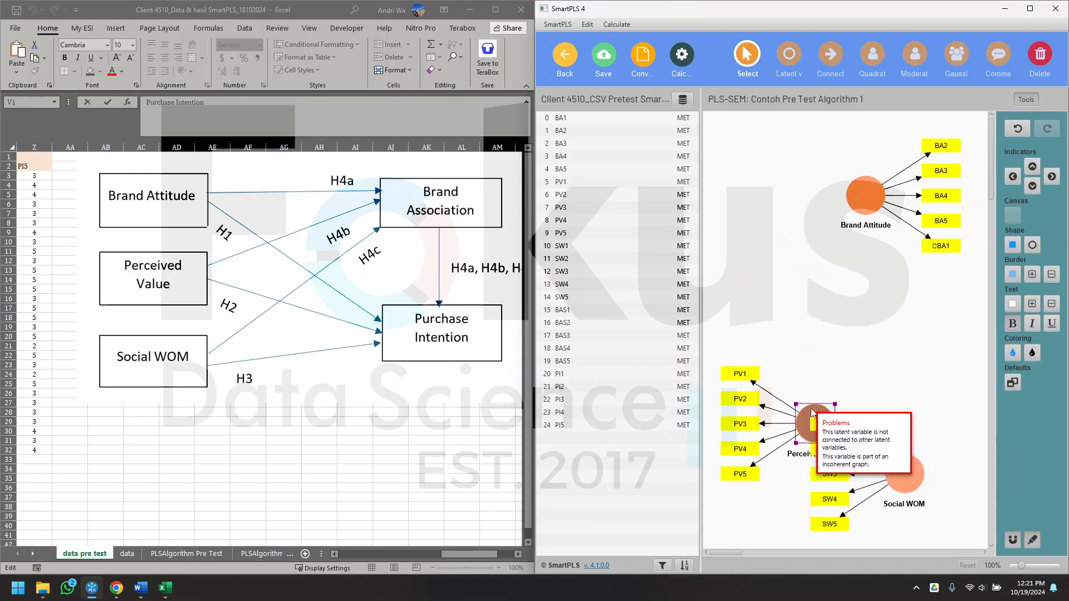
{"action": "left_click_drag", "start_coordinate": [810, 409], "coordinate": [840, 301]}
{"action": "left_click", "coordinate": [872, 201]}
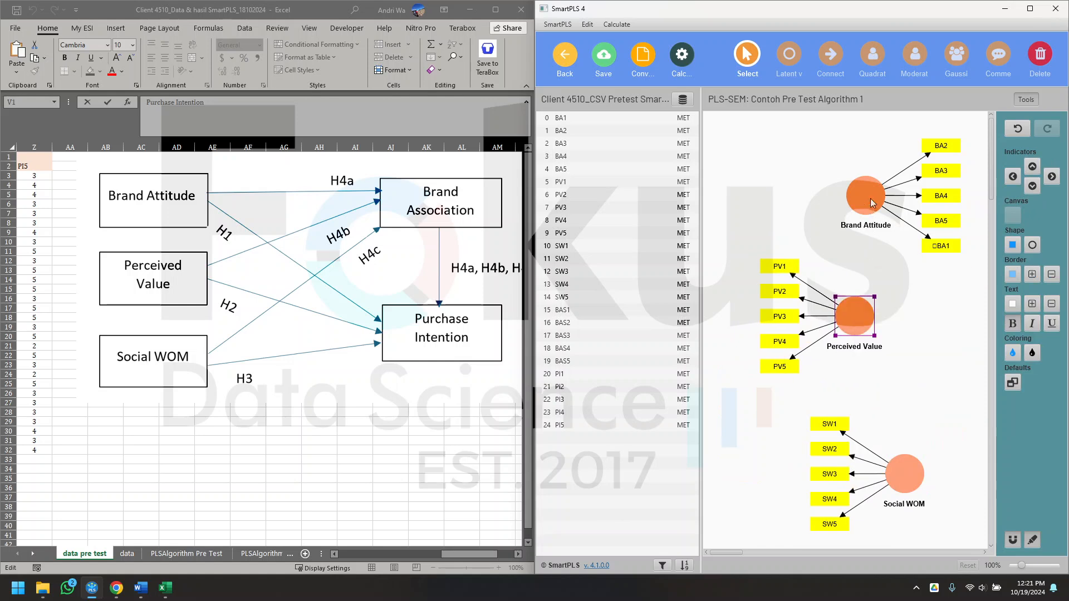
{"action": "left_click", "coordinate": [1013, 177]}
Step: Enlarge the SmartPLS window and align Brand Attitude, Perceived Value and Social WOM in one evenly spaced vertical column
{"action": "left_click", "coordinate": [941, 300]}
{"action": "scroll", "coordinate": [911, 348], "scroll_direction": "right", "scroll_amount": 5}
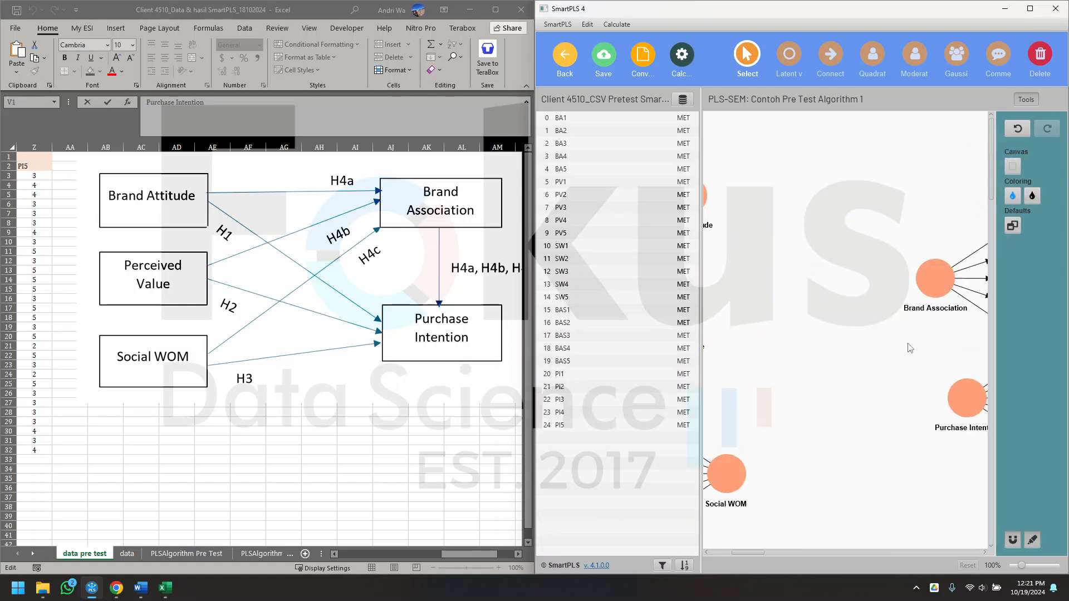
{"action": "left_click", "coordinate": [1030, 9]}
{"action": "scroll", "coordinate": [643, 308], "scroll_direction": "left", "scroll_amount": 5}
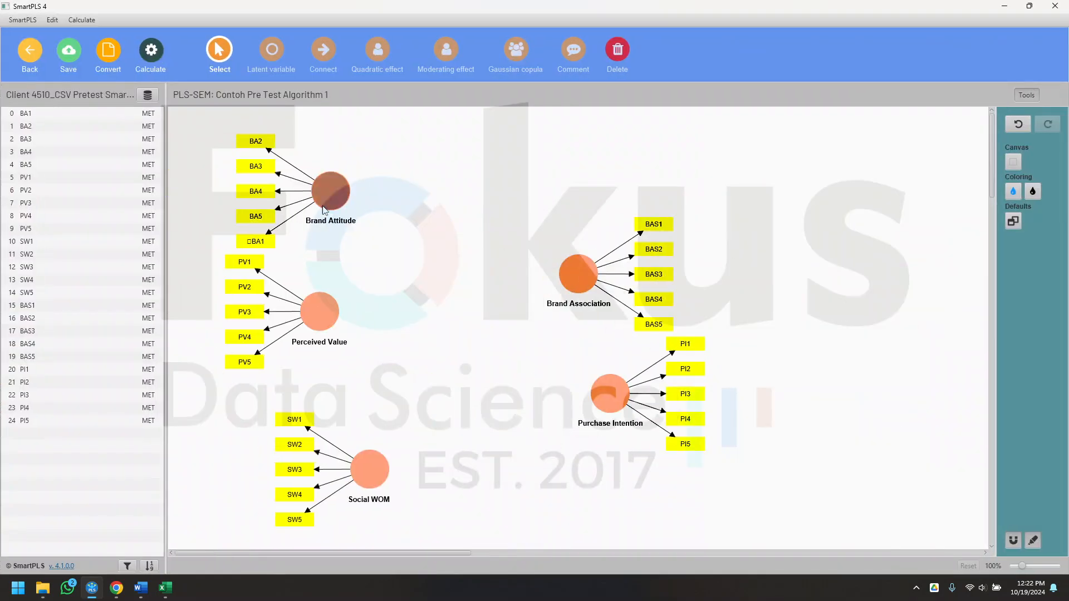
{"action": "left_click_drag", "start_coordinate": [326, 187], "coordinate": [291, 176]}
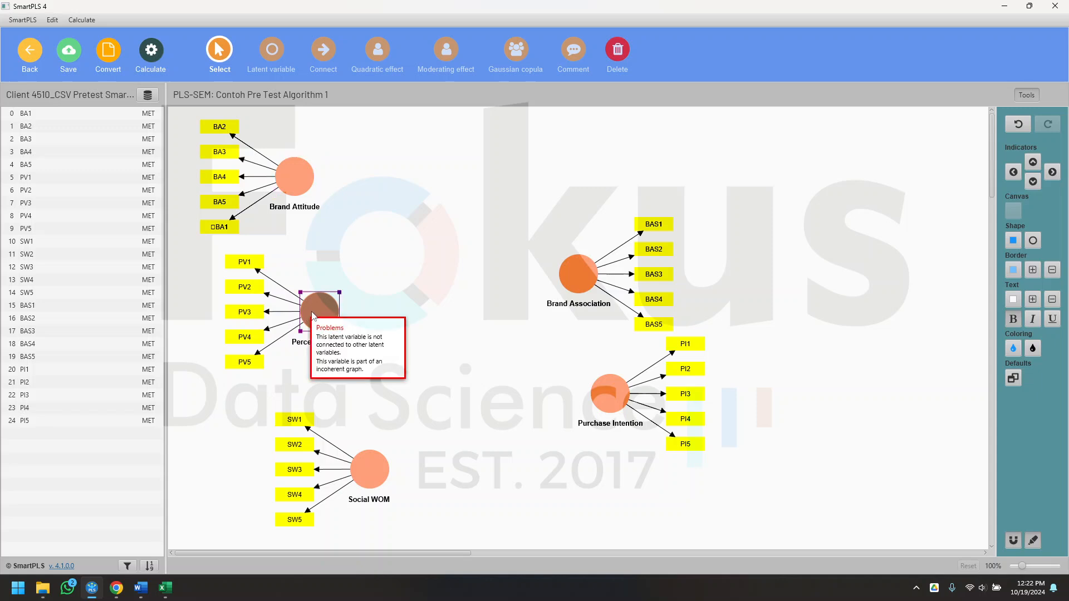
{"action": "left_click_drag", "start_coordinate": [321, 319], "coordinate": [286, 312]}
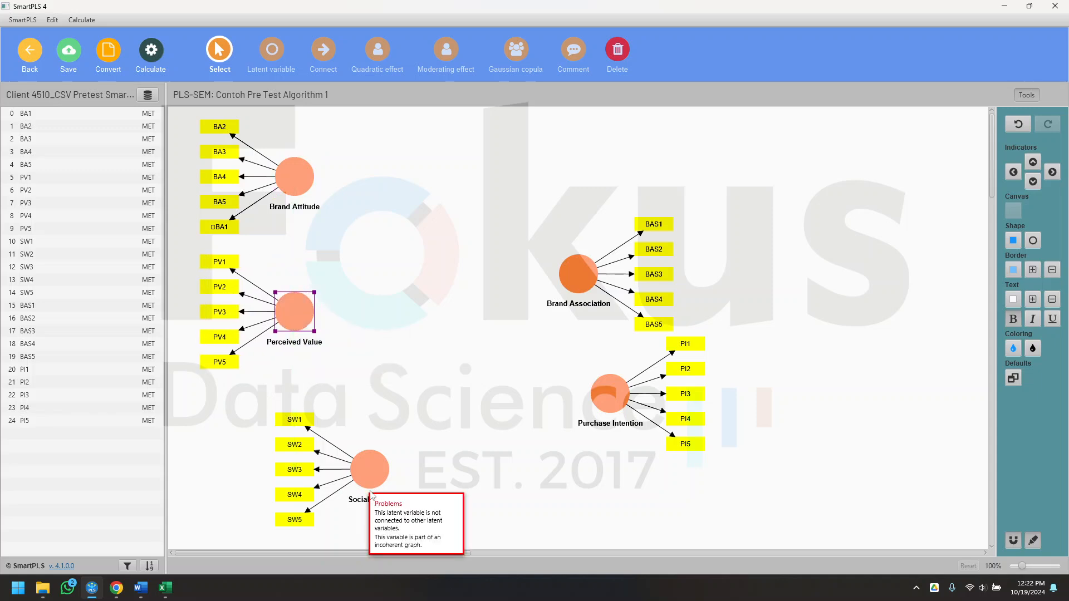
{"action": "left_click_drag", "start_coordinate": [370, 476], "coordinate": [294, 456]}
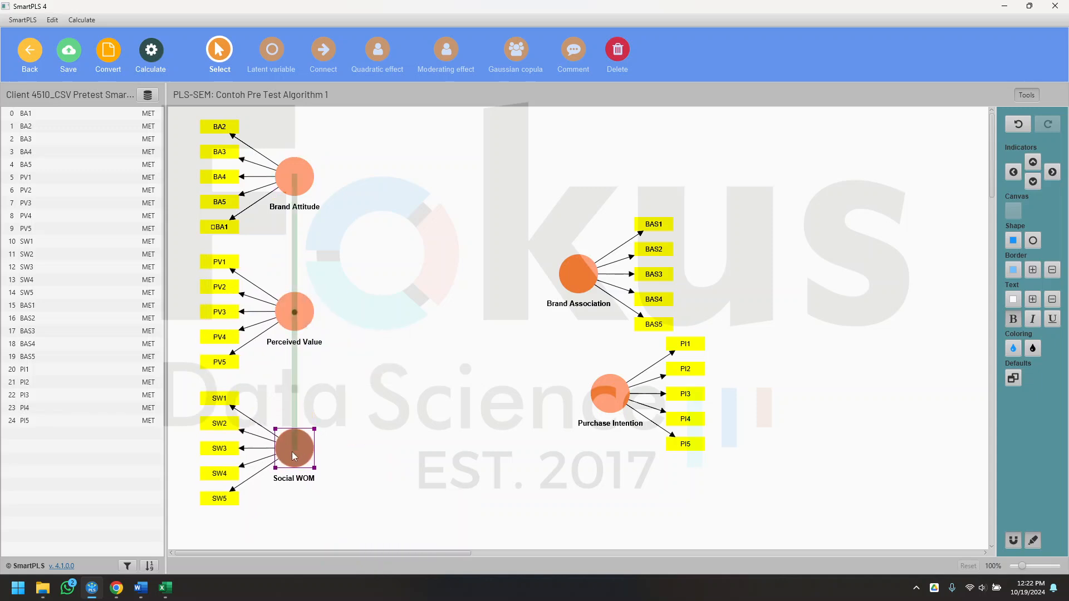
Step: Move Brand Association and Purchase Intention closer to the three predictors, aligned vertically with Brand Association above Purchase Intention
{"action": "left_click_drag", "start_coordinate": [559, 278], "coordinate": [472, 253]}
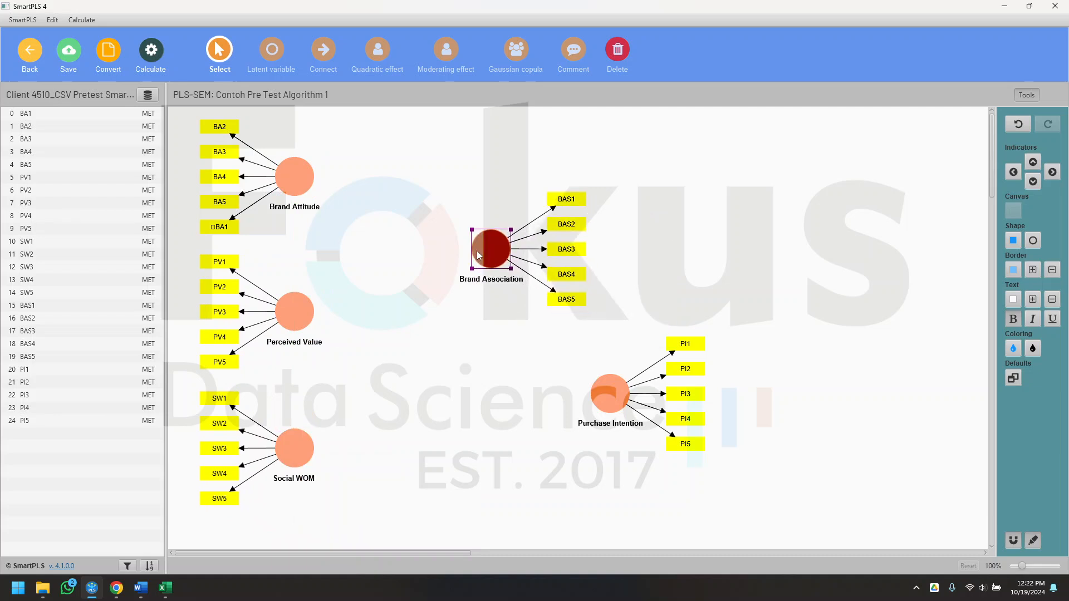
{"action": "left_click_drag", "start_coordinate": [604, 395], "coordinate": [490, 402]}
{"action": "left_click_drag", "start_coordinate": [489, 258], "coordinate": [494, 246]}
{"action": "left_click_drag", "start_coordinate": [490, 397], "coordinate": [495, 385]}
{"action": "left_click", "coordinate": [716, 332]}
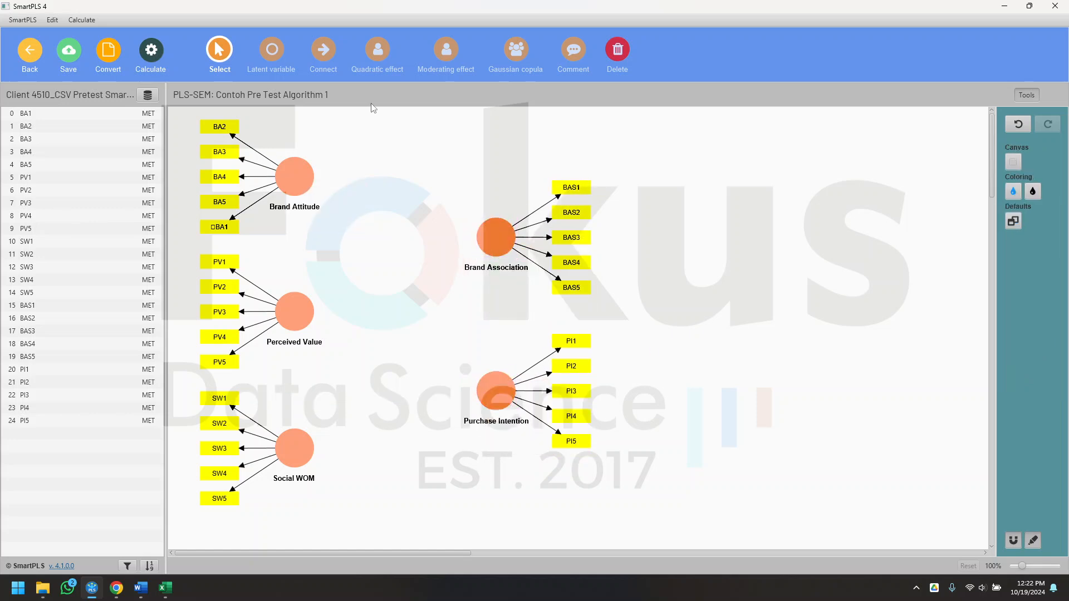
Step: Connect Brand Attitude, Perceived Value and Social WOM each to Brand Association with a path
{"action": "left_click", "coordinate": [323, 52]}
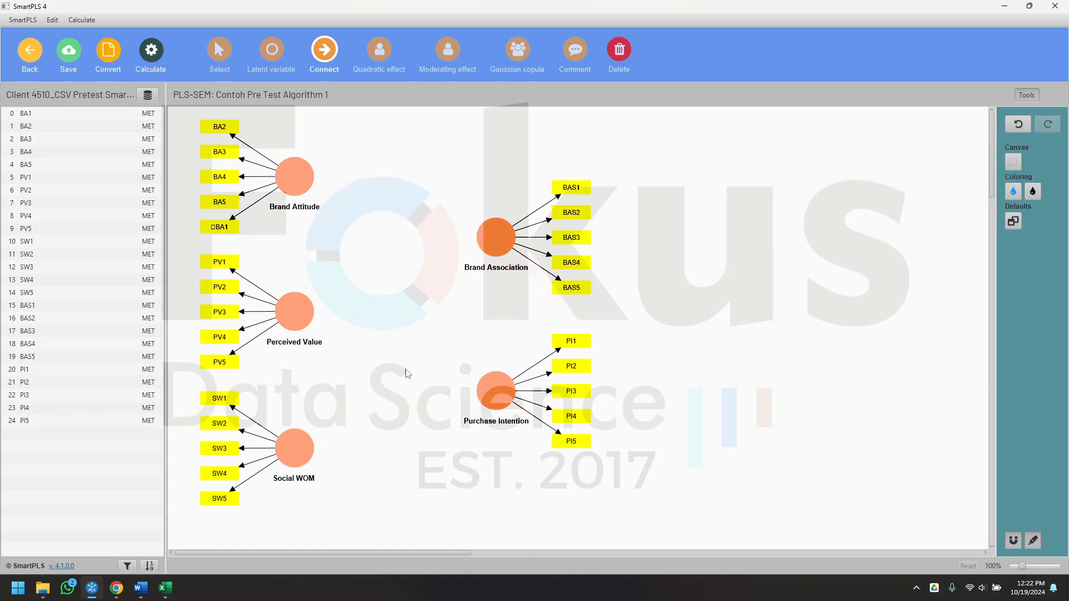
{"action": "left_click_drag", "start_coordinate": [295, 178], "coordinate": [495, 238]}
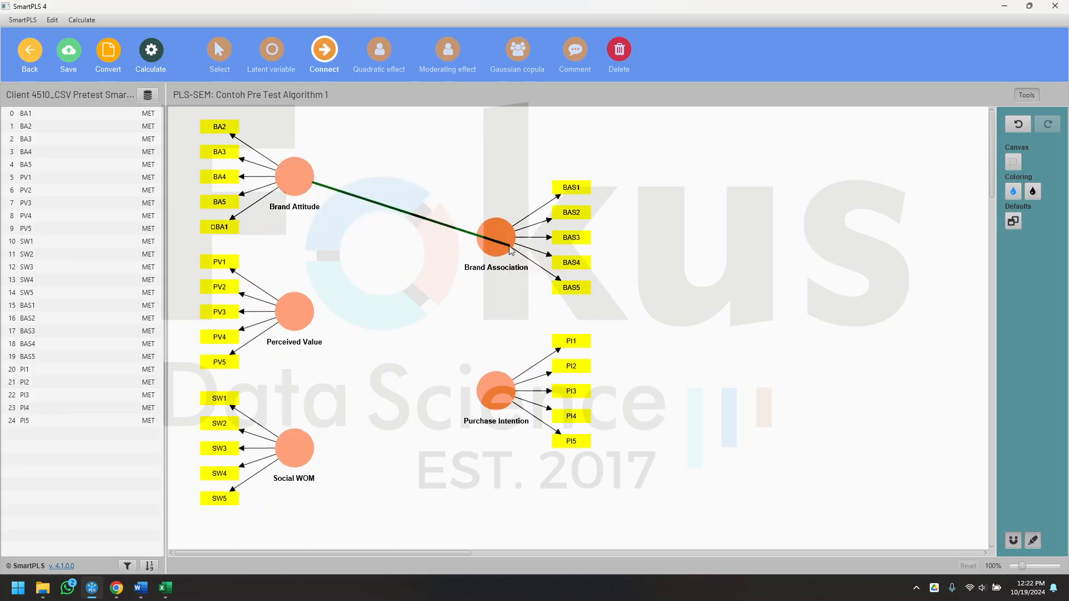
{"action": "left_click_drag", "start_coordinate": [295, 315], "coordinate": [495, 238]}
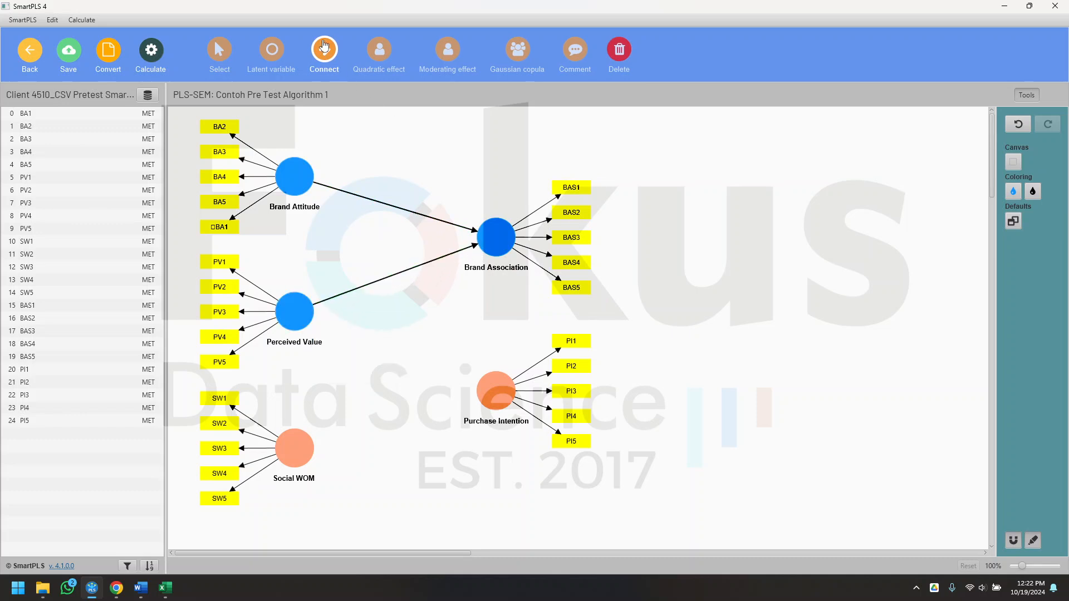
{"action": "left_click_drag", "start_coordinate": [296, 448], "coordinate": [419, 367]}
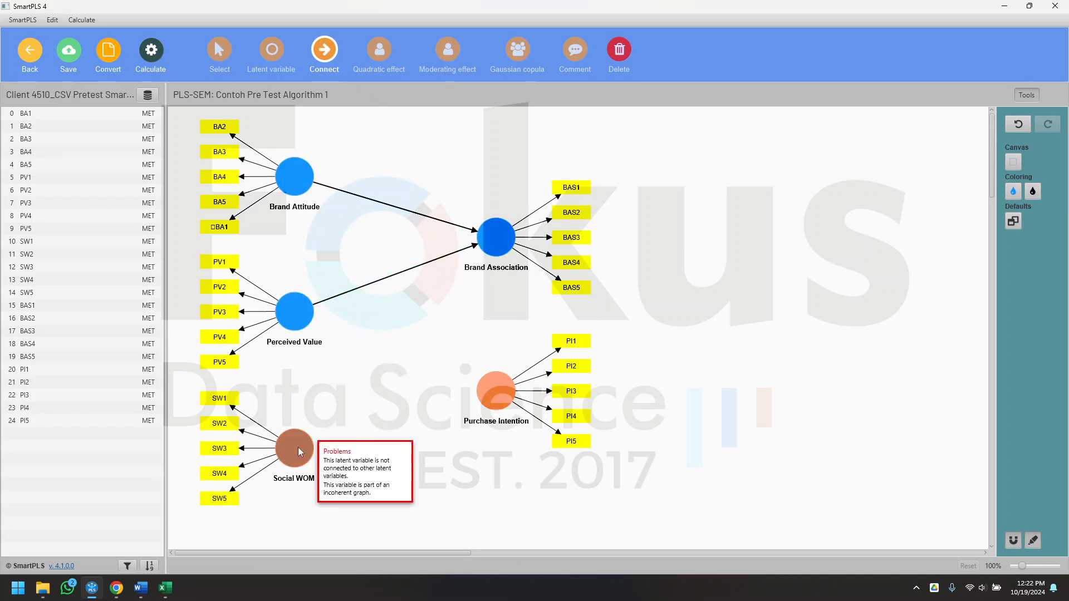
{"action": "left_click_drag", "start_coordinate": [301, 445], "coordinate": [493, 250]}
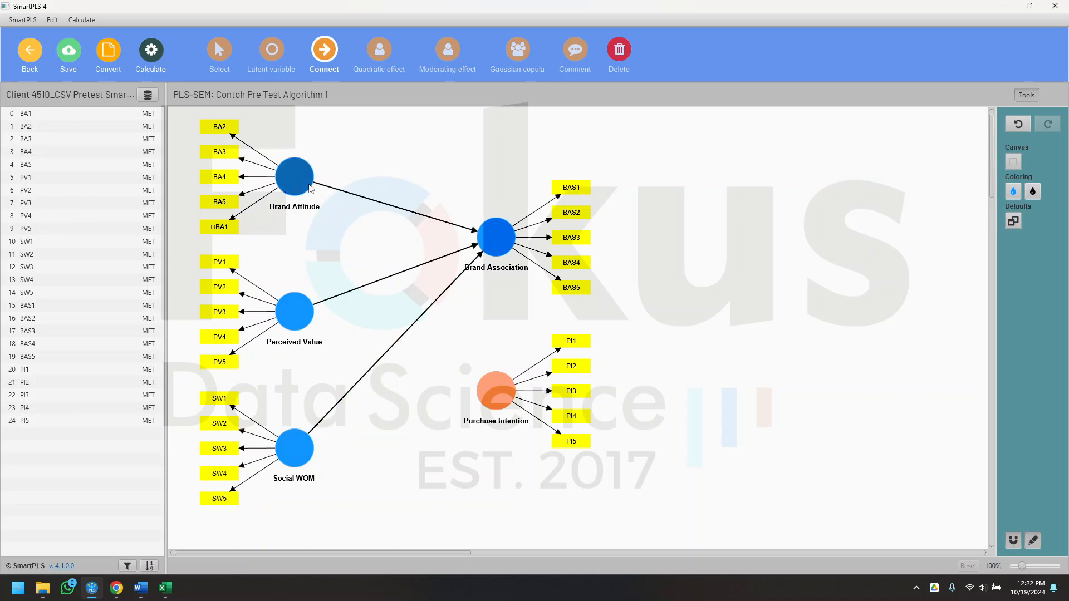
Step: Connect Brand Attitude, Perceived Value, Social WOM and Brand Association each to Purchase Intention, and save the model
{"action": "left_click_drag", "start_coordinate": [298, 183], "coordinate": [493, 390]}
{"action": "left_click", "coordinate": [294, 323]}
{"action": "left_click_drag", "start_coordinate": [294, 323], "coordinate": [494, 390]}
{"action": "left_click_drag", "start_coordinate": [352, 449], "coordinate": [490, 390]}
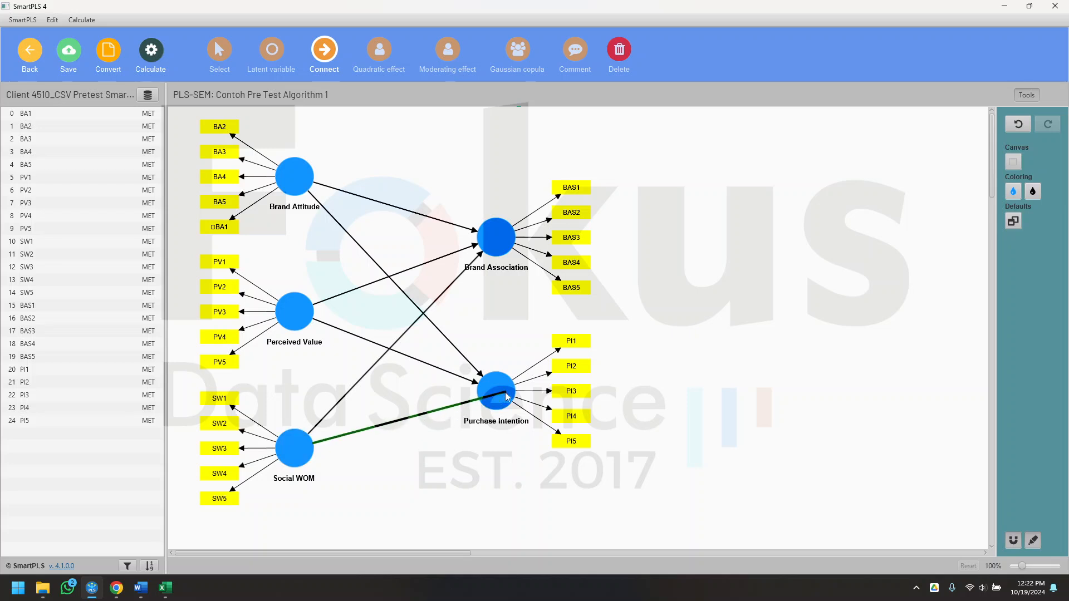
{"action": "left_click_drag", "start_coordinate": [496, 236], "coordinate": [500, 384]}
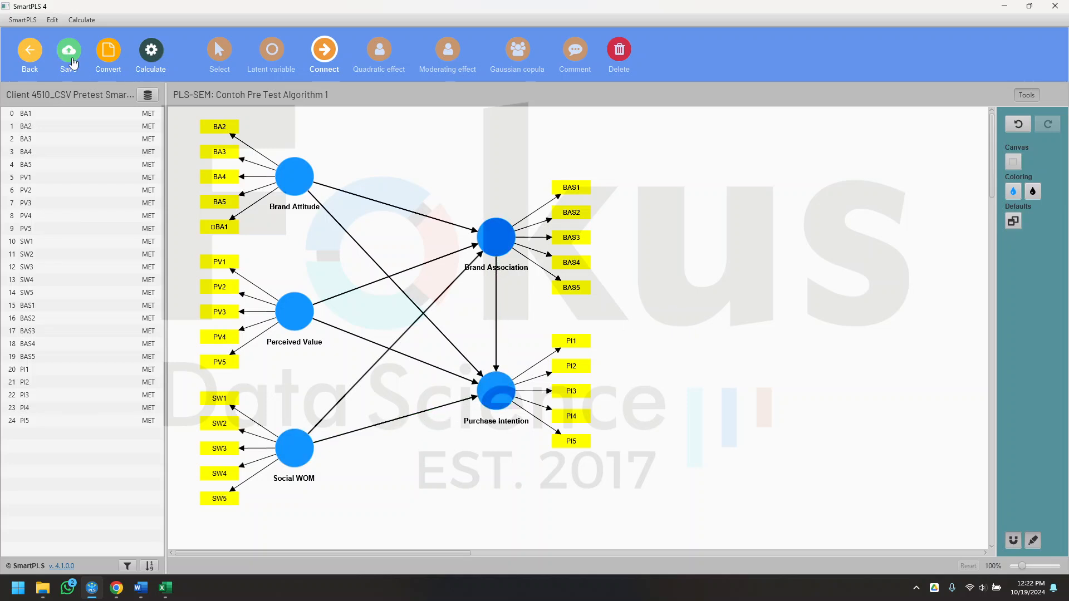
{"action": "left_click", "coordinate": [71, 61]}
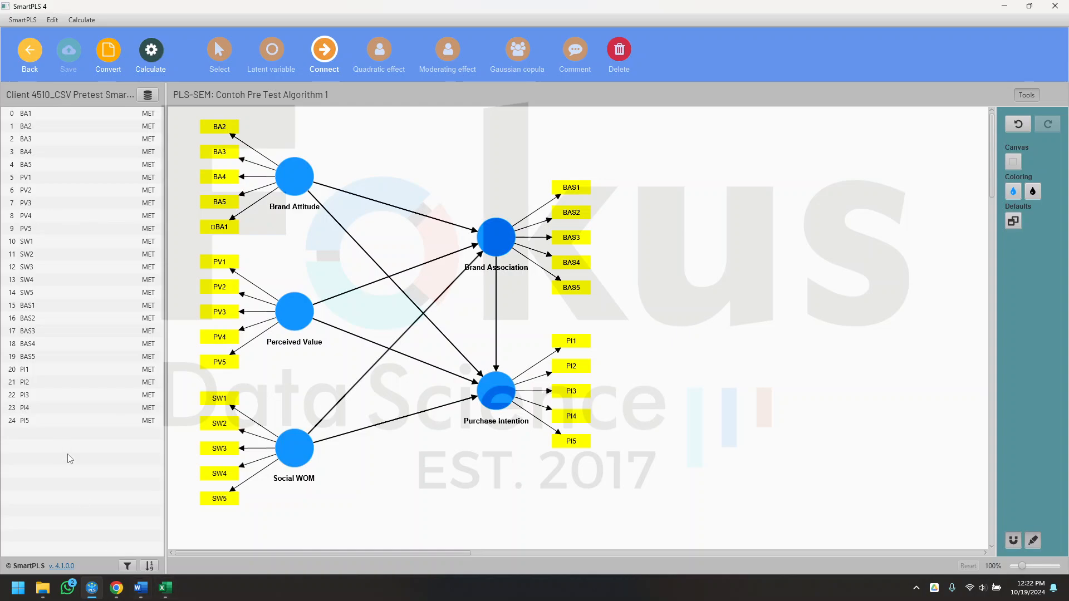
Step: Switch to the Word interpretation report and look up the pretest outer model diagram (Outer Model Pra Penelitian)
{"action": "left_click", "coordinate": [141, 588]}
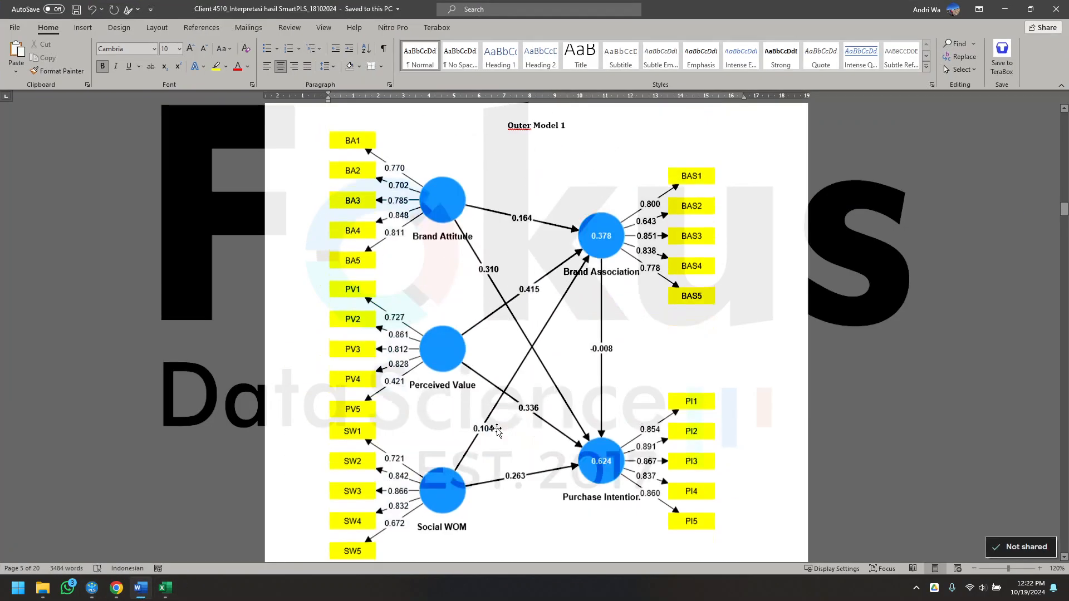
{"action": "scroll", "coordinate": [497, 430], "scroll_direction": "up", "scroll_amount": 20}
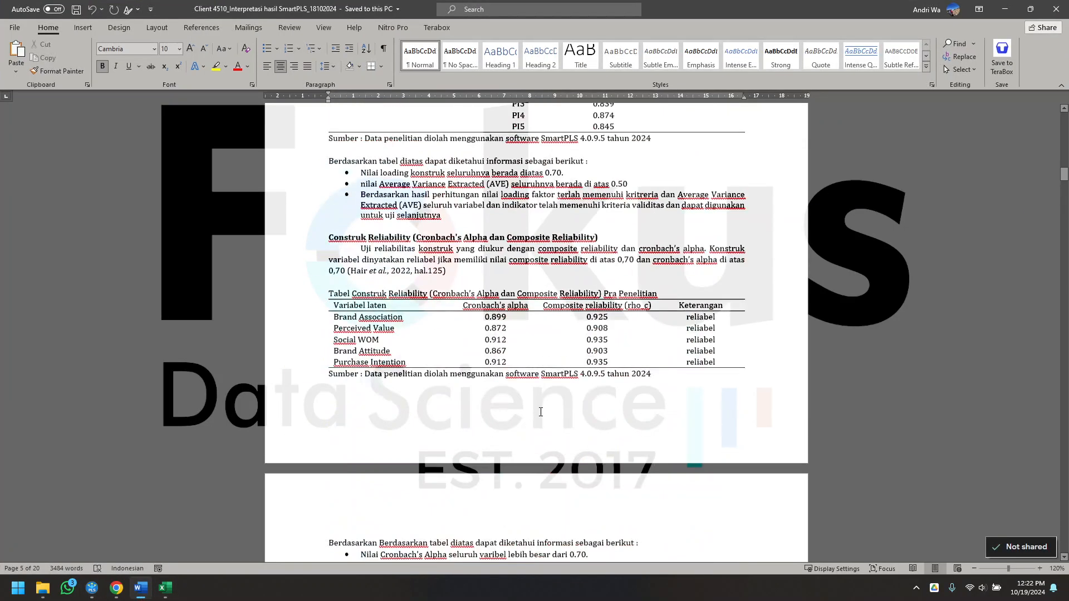
{"action": "scroll", "coordinate": [540, 412], "scroll_direction": "up", "scroll_amount": 20}
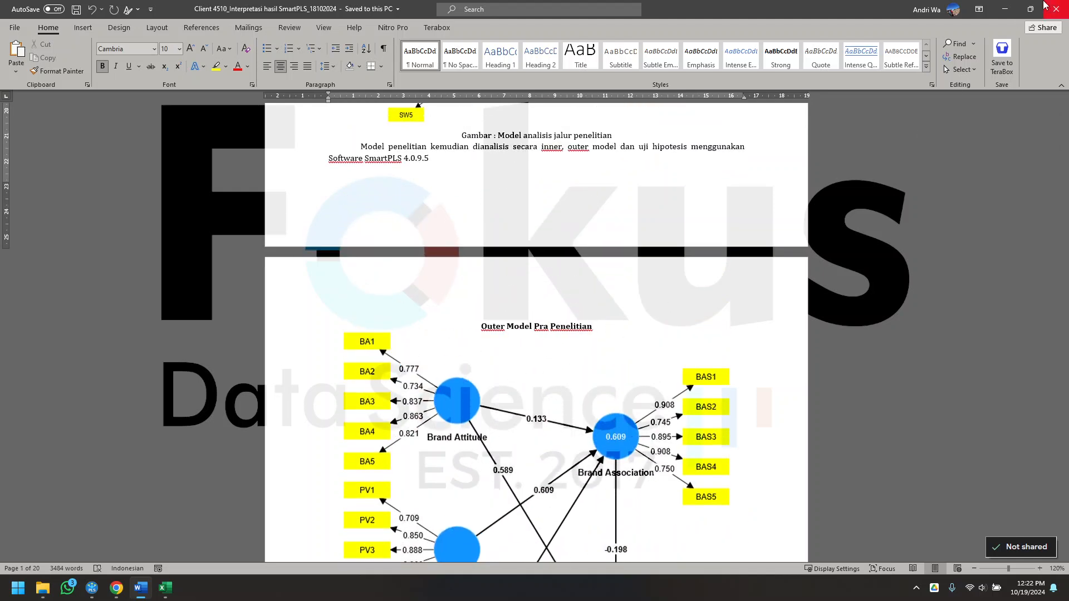
{"action": "left_click", "coordinate": [1005, 9]}
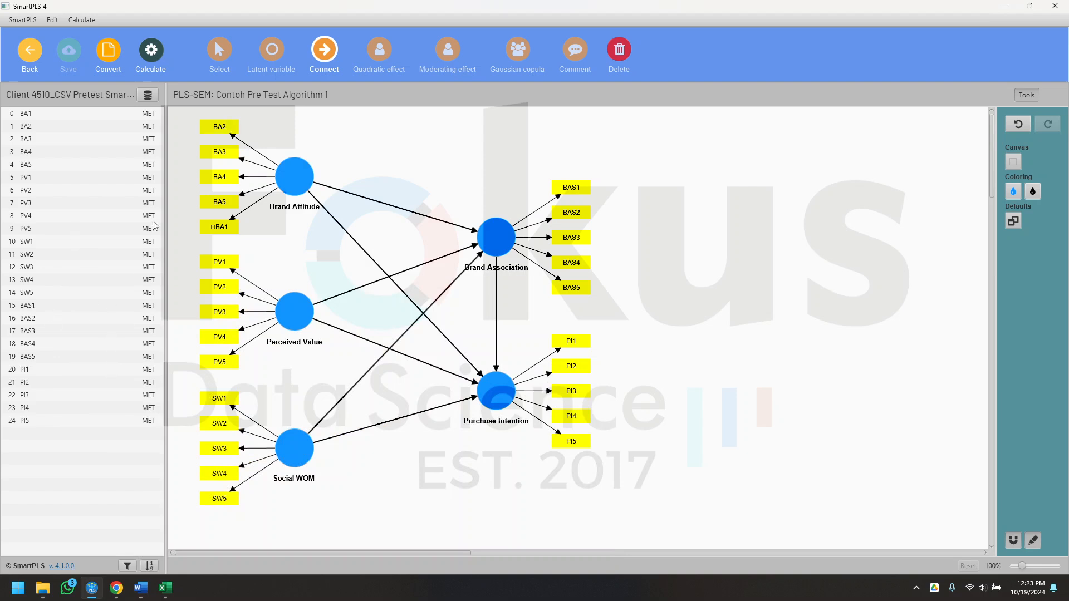
Step: Run the PLS-SEM algorithm on the pretest data file with the Path weighting scheme, standardized results and default initial weights
{"action": "left_click", "coordinate": [147, 96]}
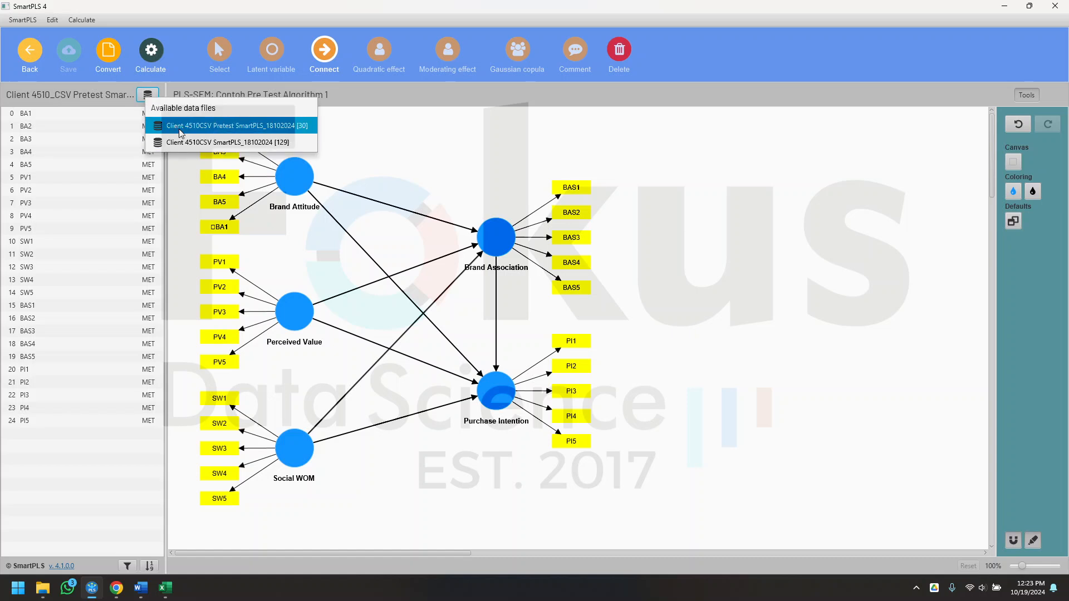
{"action": "left_click", "coordinate": [291, 131]}
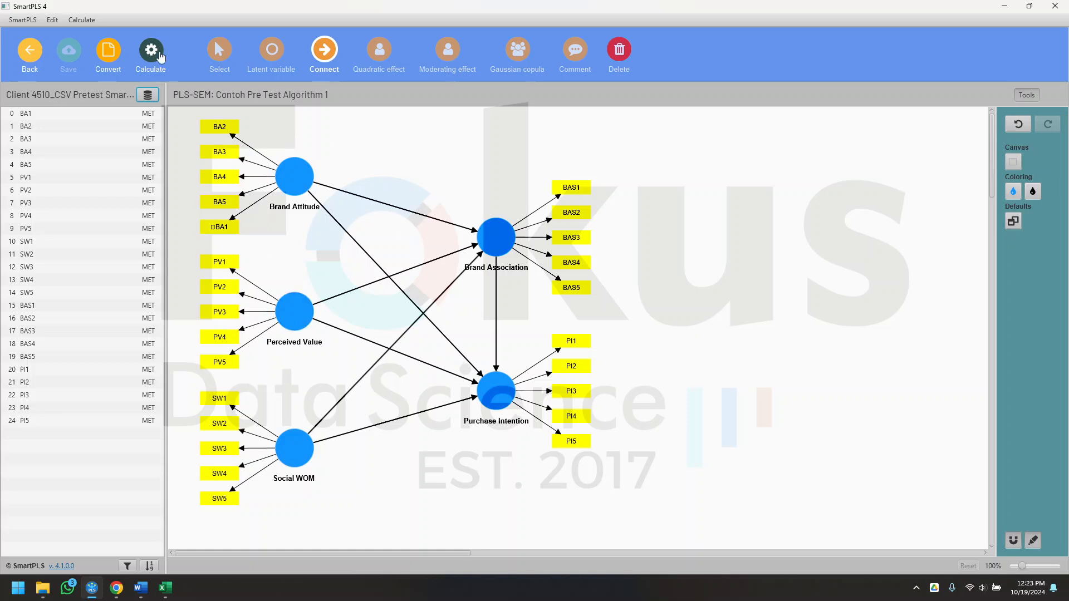
{"action": "left_click", "coordinate": [151, 51]}
{"action": "left_click", "coordinate": [198, 77]}
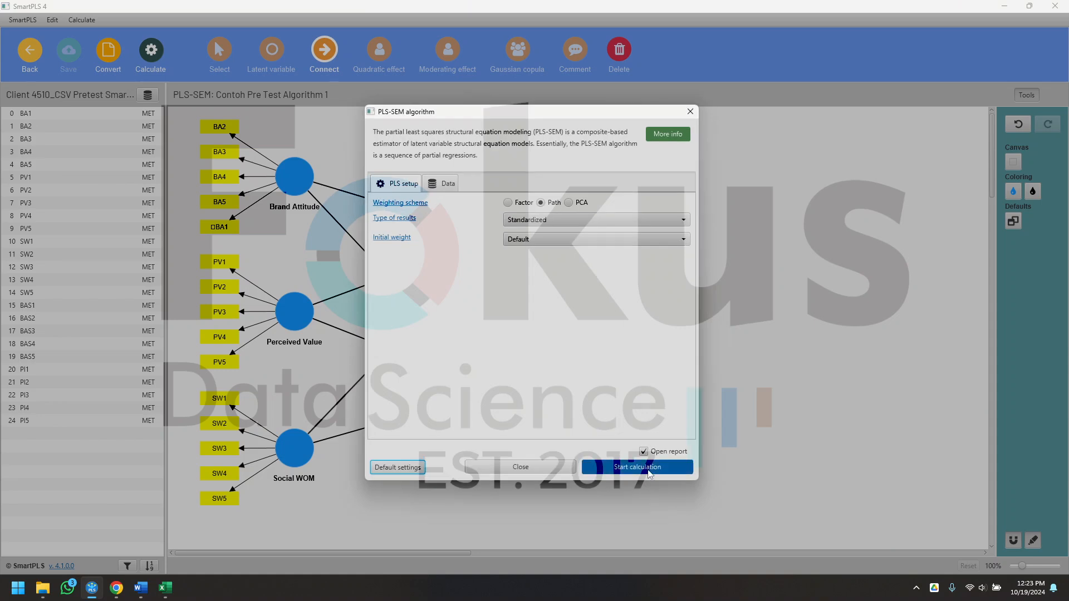
{"action": "left_click", "coordinate": [649, 467]}
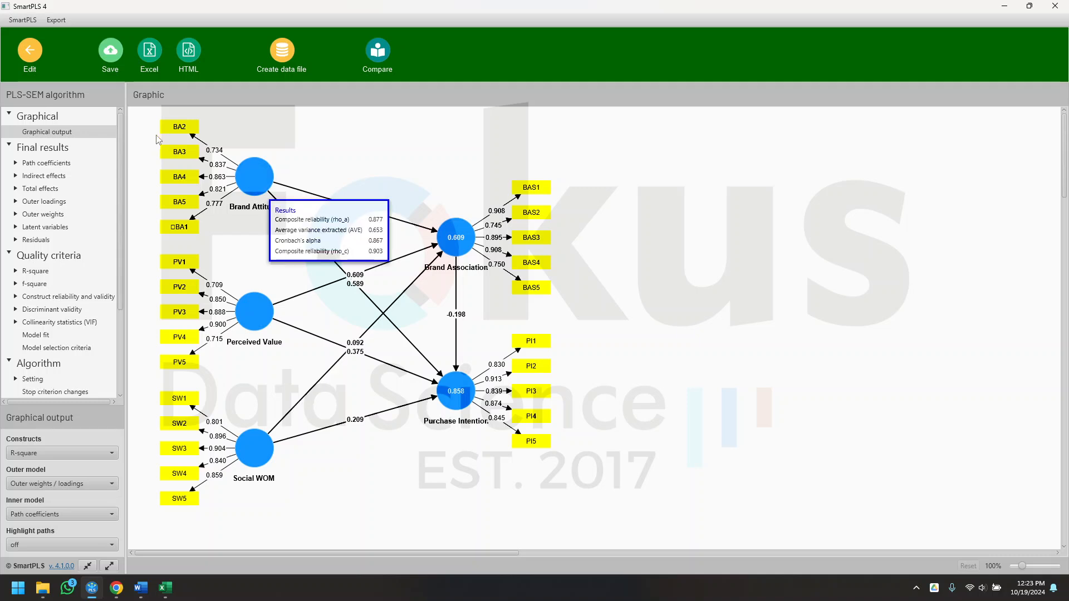
{"action": "mouse_move", "coordinate": [268, 331]}
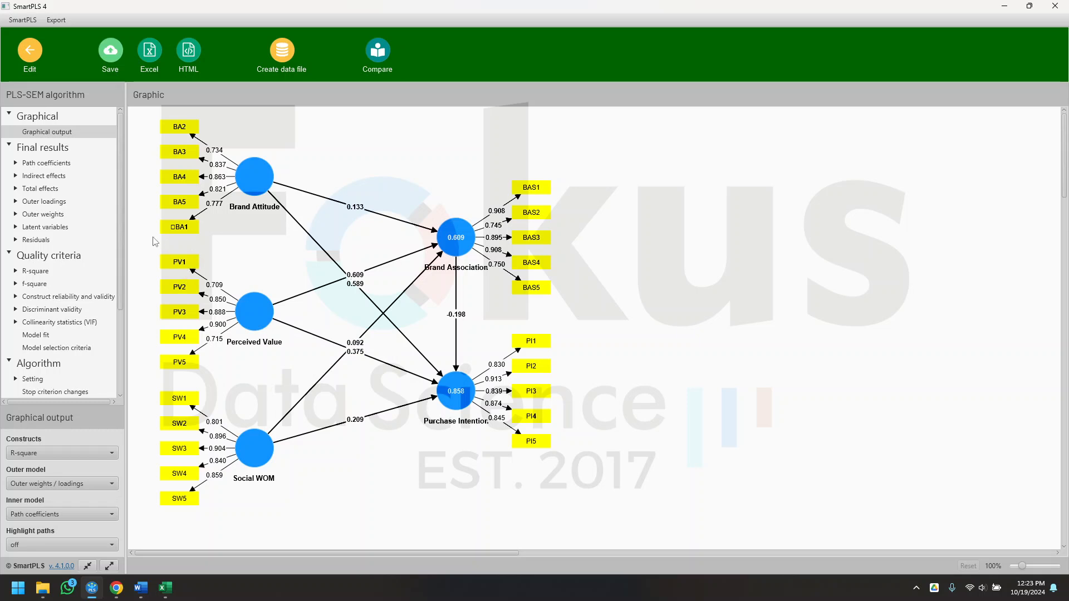
Step: Save the calculation report in the Contoh project under the file name PLSAlgorithm Pre test
{"action": "left_click", "coordinate": [113, 51]}
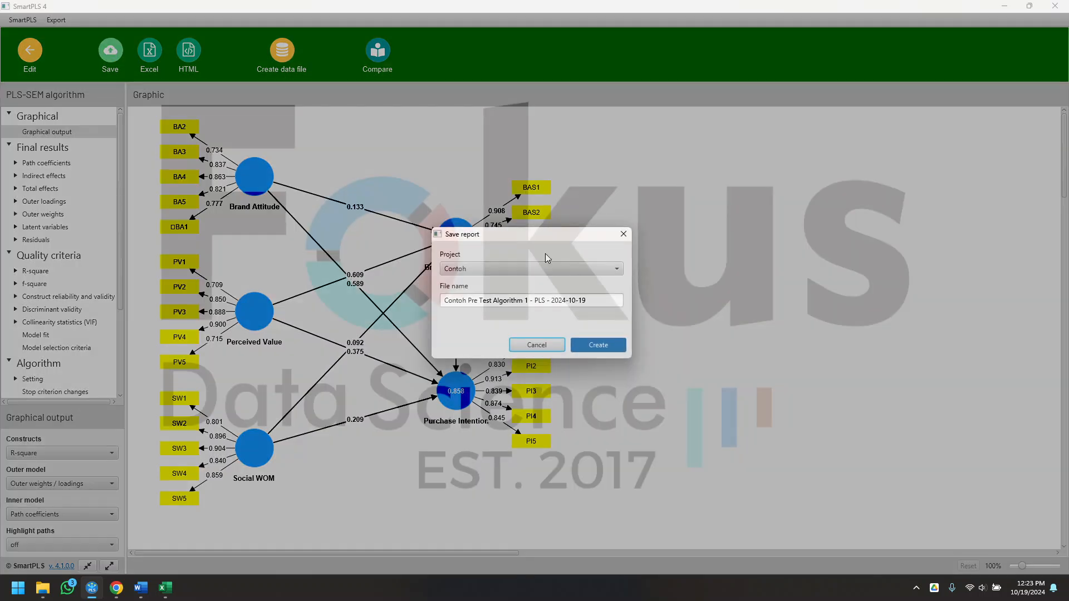
{"action": "triple_click", "coordinate": [503, 300]}
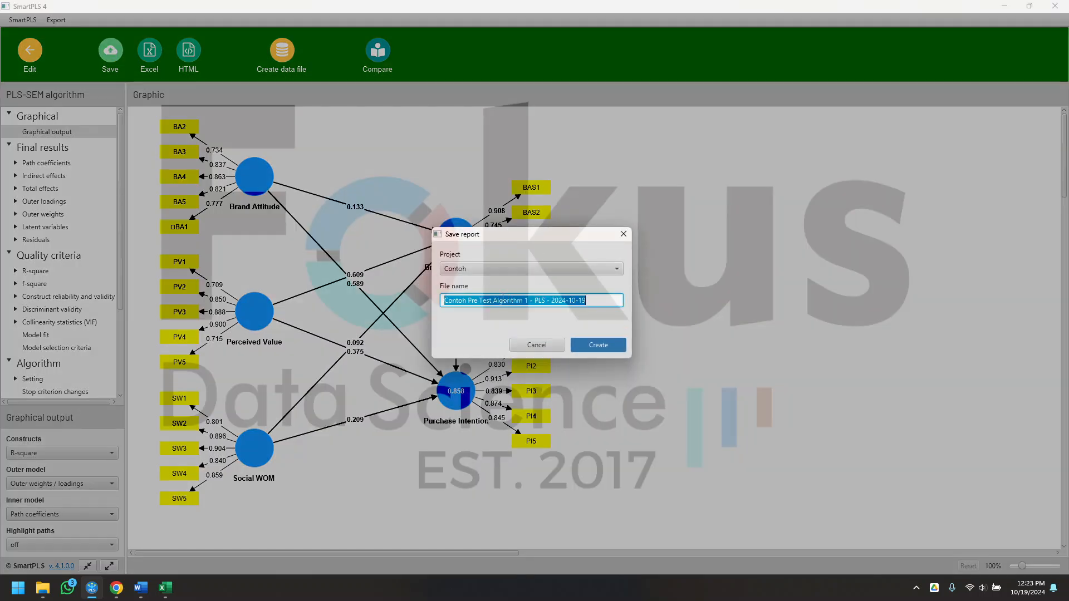
{"action": "type", "text": "PLSAlgorithm Pre test"}
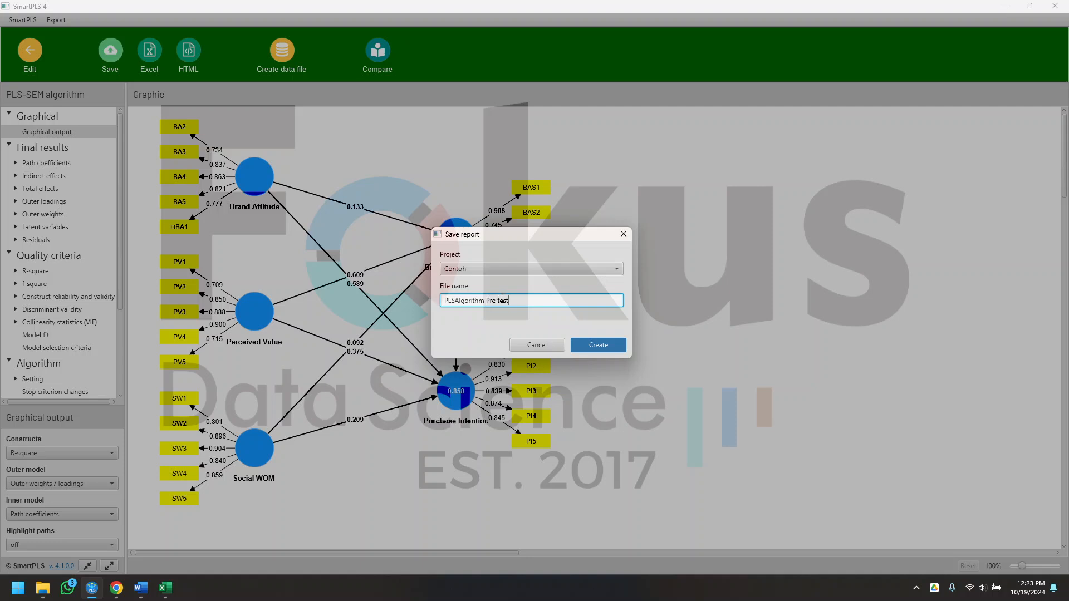
{"action": "left_click", "coordinate": [599, 344]}
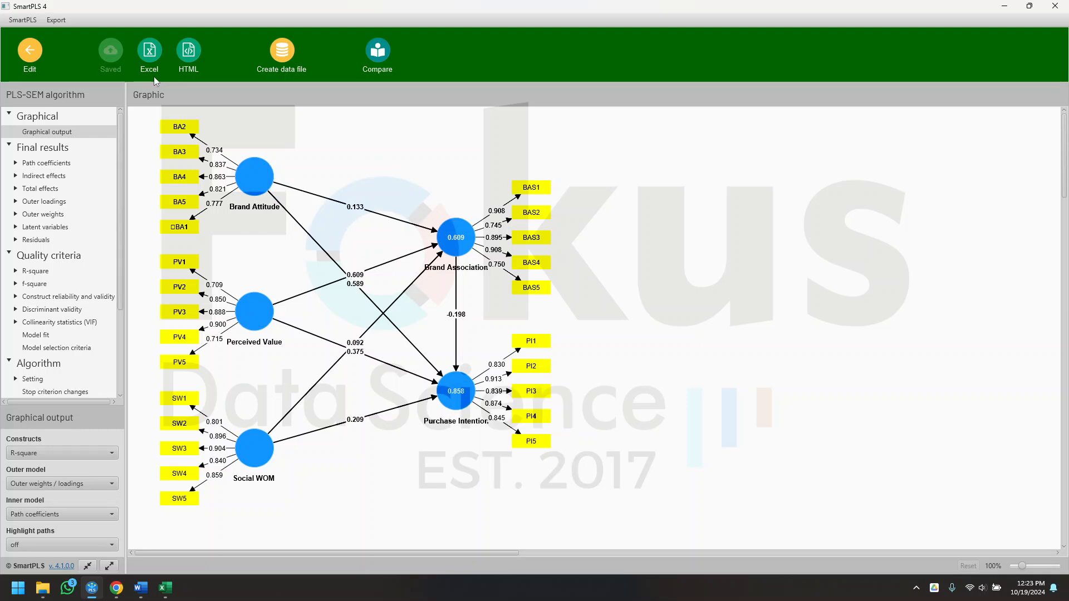
{"action": "left_click", "coordinate": [150, 53]}
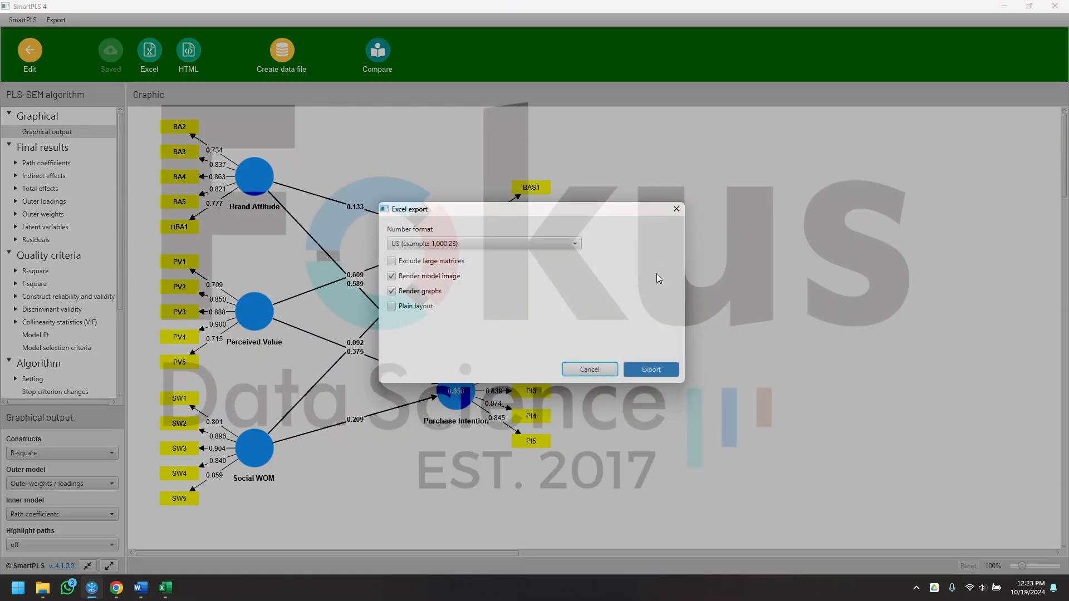
{"action": "left_click", "coordinate": [651, 370]}
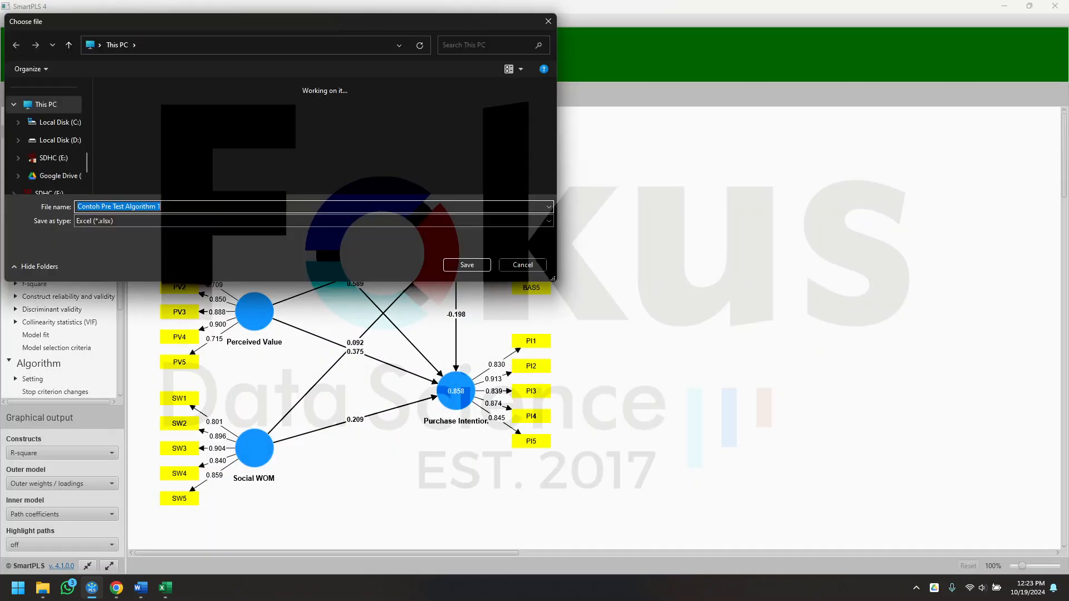
{"action": "left_click", "coordinate": [169, 206]}
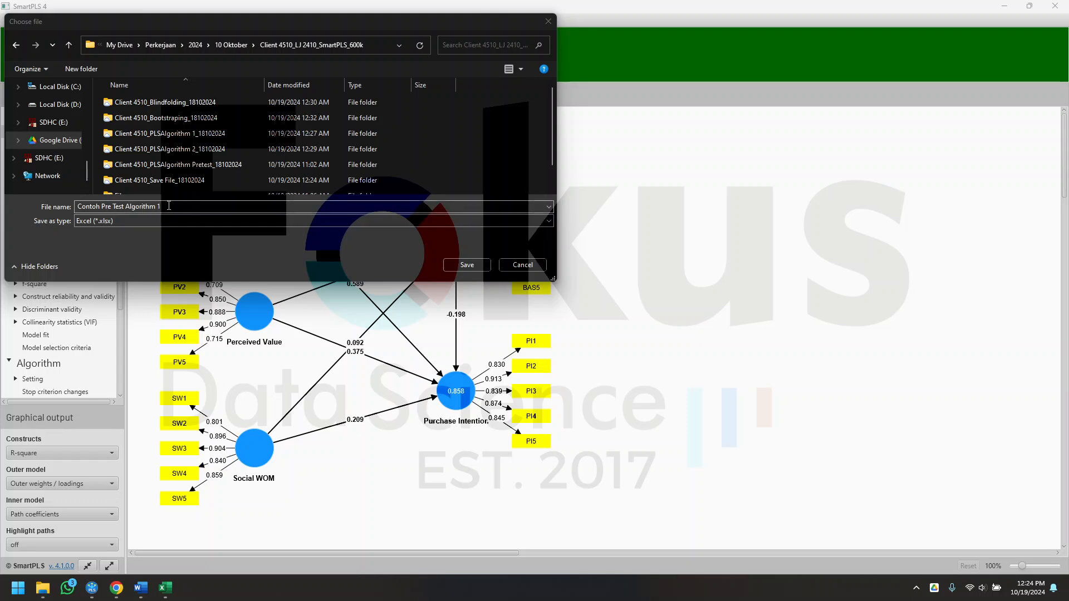
{"action": "left_click", "coordinate": [169, 205]}
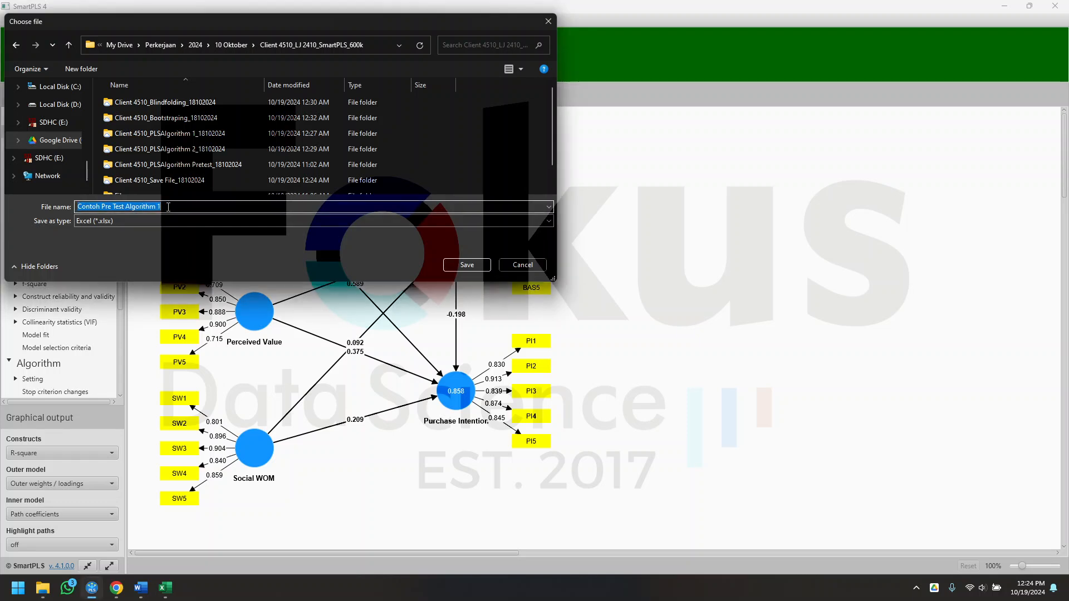
{"action": "key", "text": "BackSpace"}
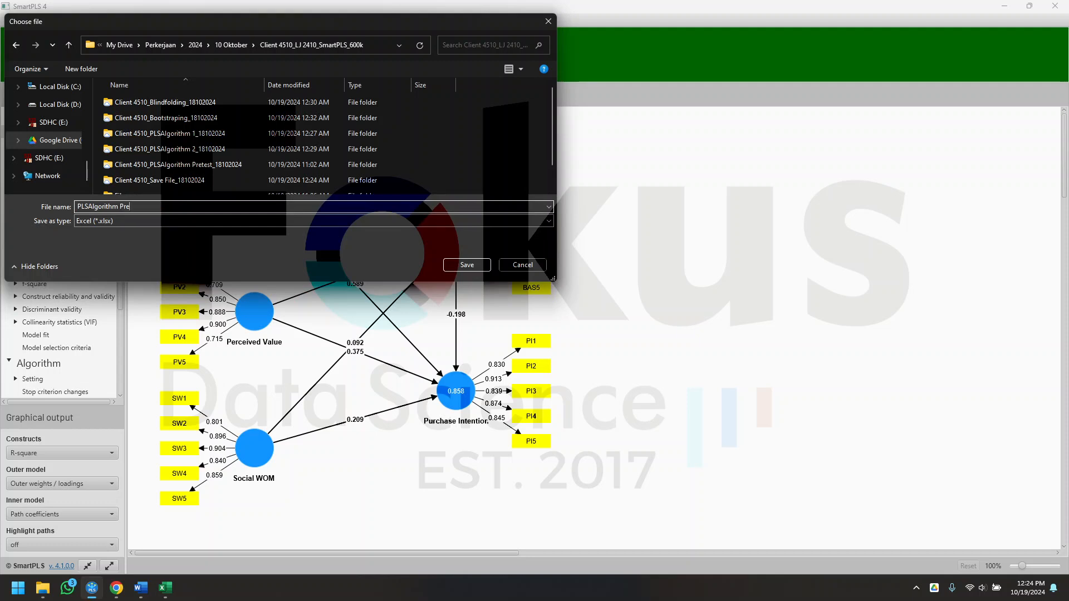
{"action": "type", "text": "PLSAlgorithm Pre test"}
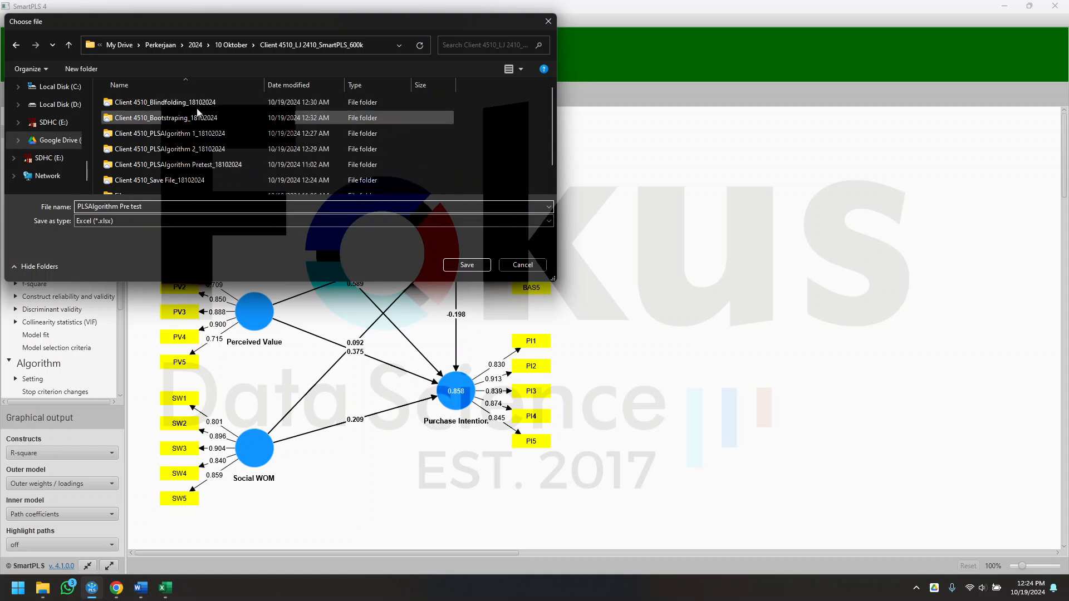
{"action": "double_click", "coordinate": [204, 165]}
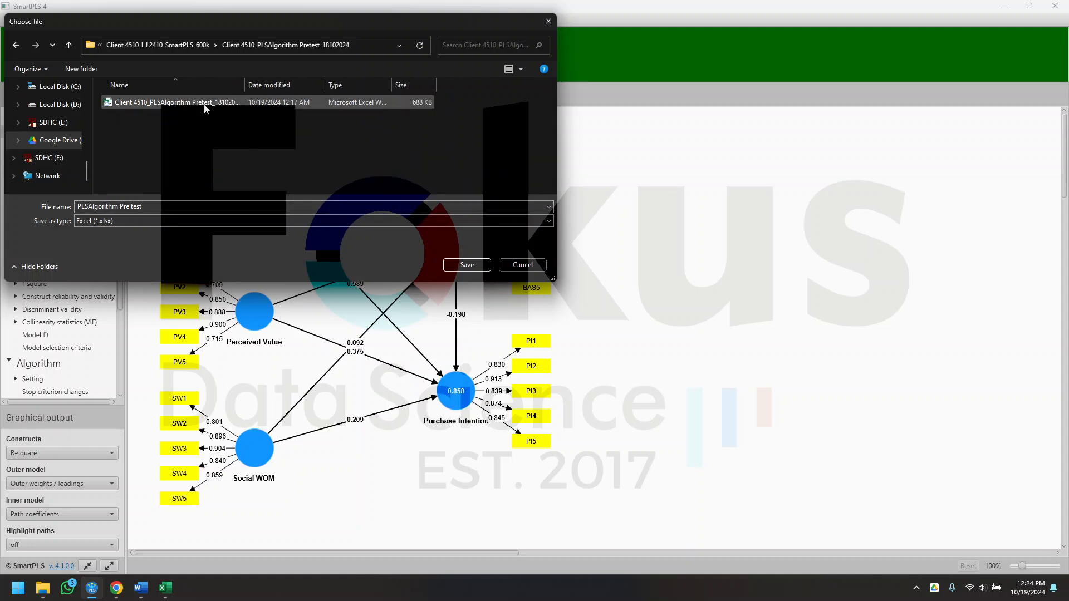
{"action": "left_click", "coordinate": [69, 45]}
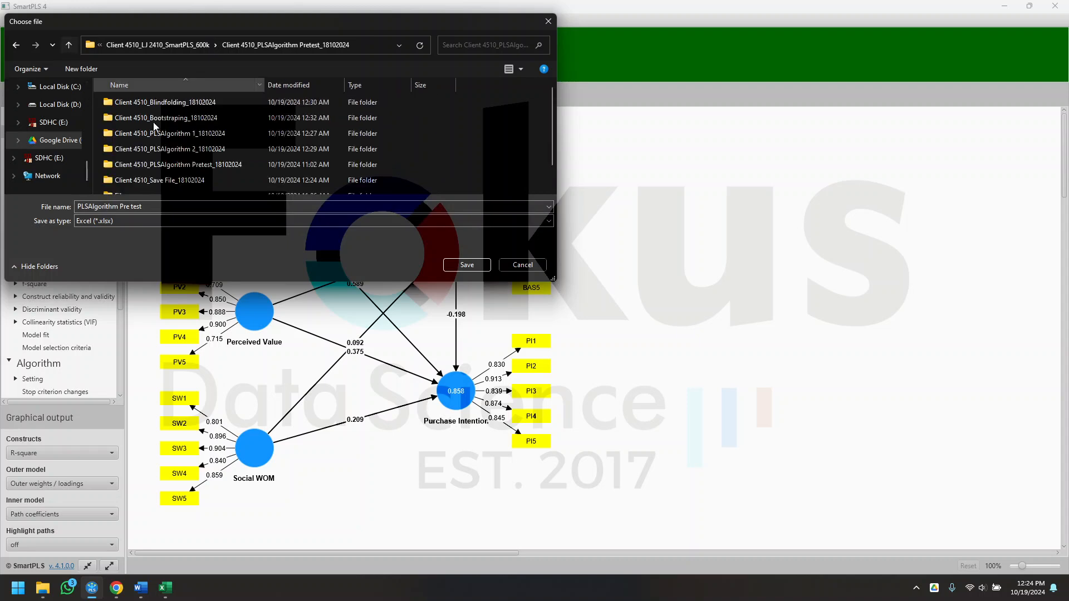
{"action": "left_click", "coordinate": [523, 265]}
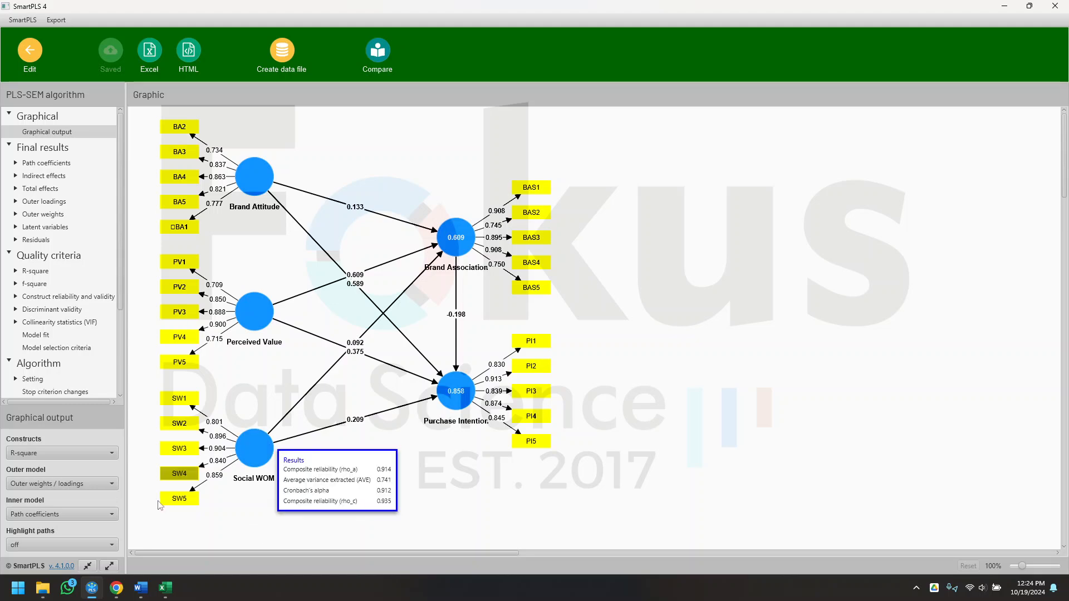
Step: Look up the pretest outer loadings and AVE table in the Word interpretation report, and open the Outer loadings matrix in the SmartPLS report
{"action": "left_click", "coordinate": [149, 597]}
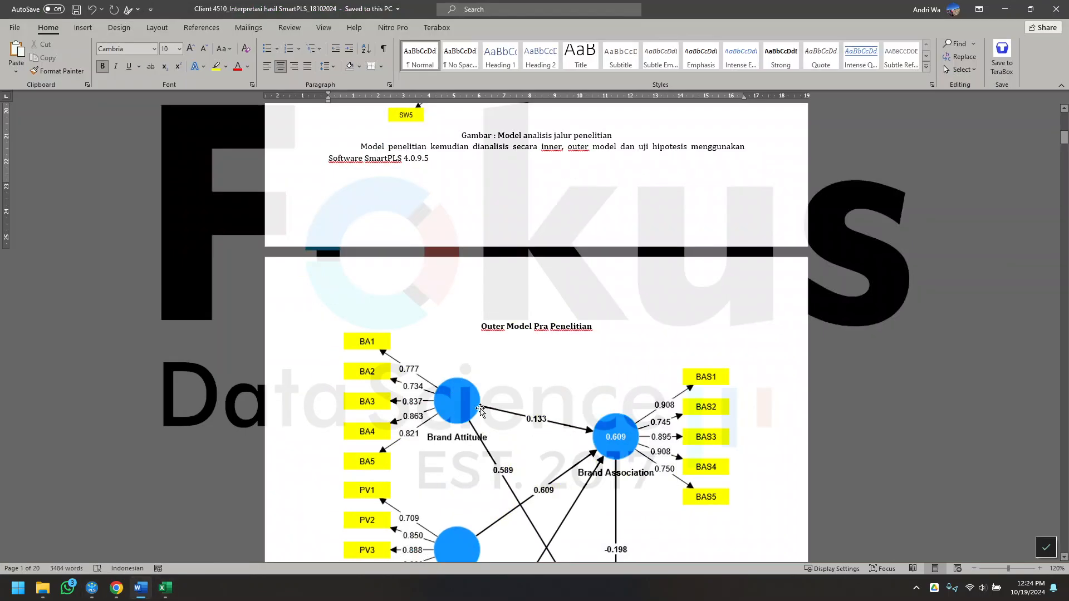
{"action": "scroll", "coordinate": [502, 429], "scroll_direction": "down", "scroll_amount": 15}
{"action": "scroll", "coordinate": [501, 429], "scroll_direction": "down", "scroll_amount": 5}
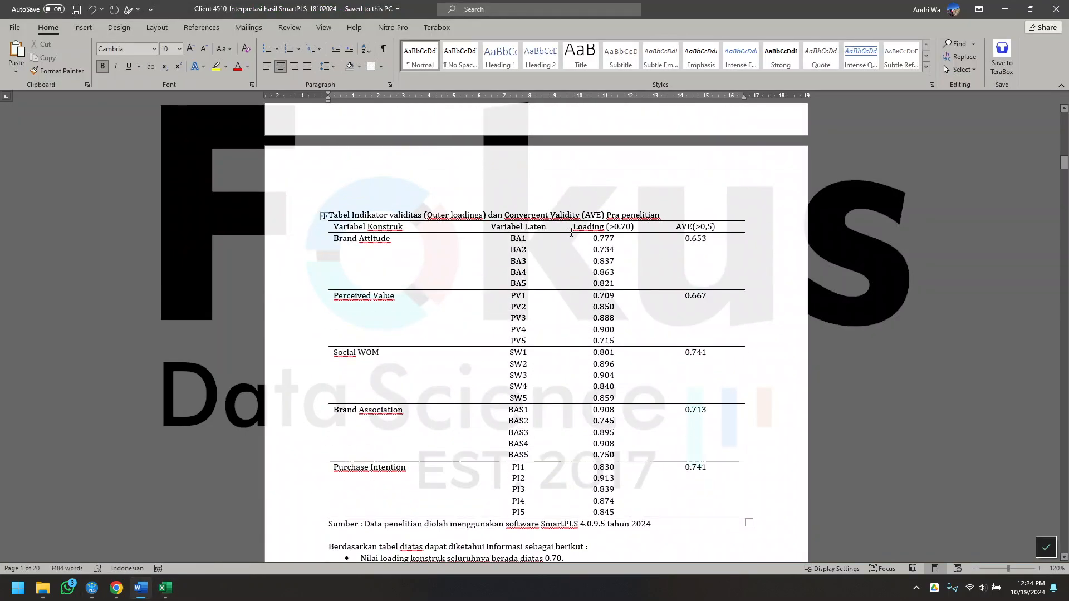
{"action": "left_click", "coordinate": [1005, 9]}
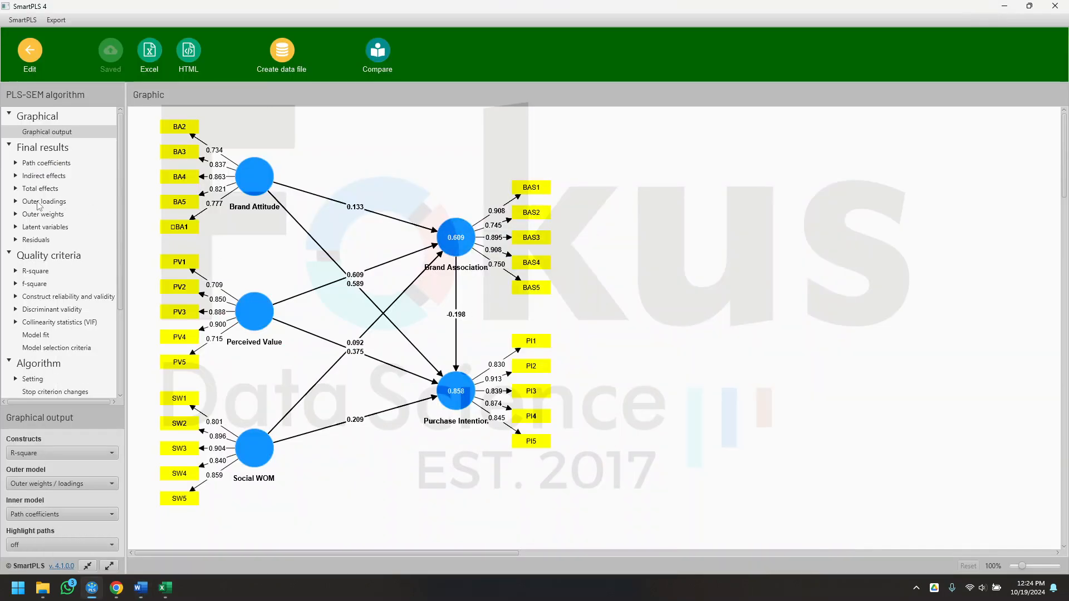
{"action": "left_click", "coordinate": [39, 202]}
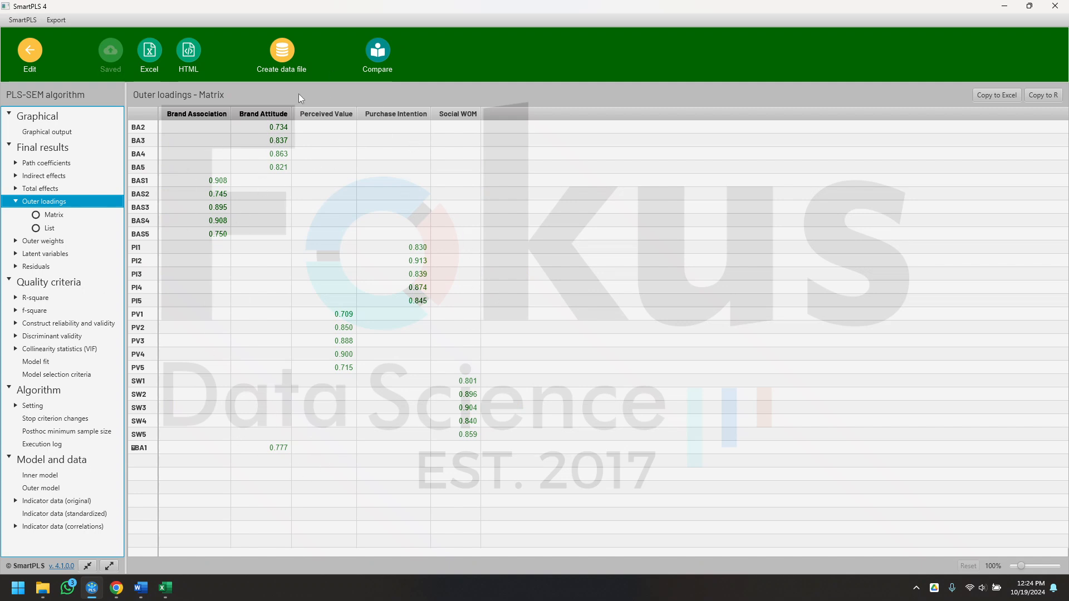
Step: Open the Construct reliability and validity overview, and compare it with the pretest Cronbach's alpha and composite reliability table in the Word report
{"action": "left_click", "coordinate": [56, 326]}
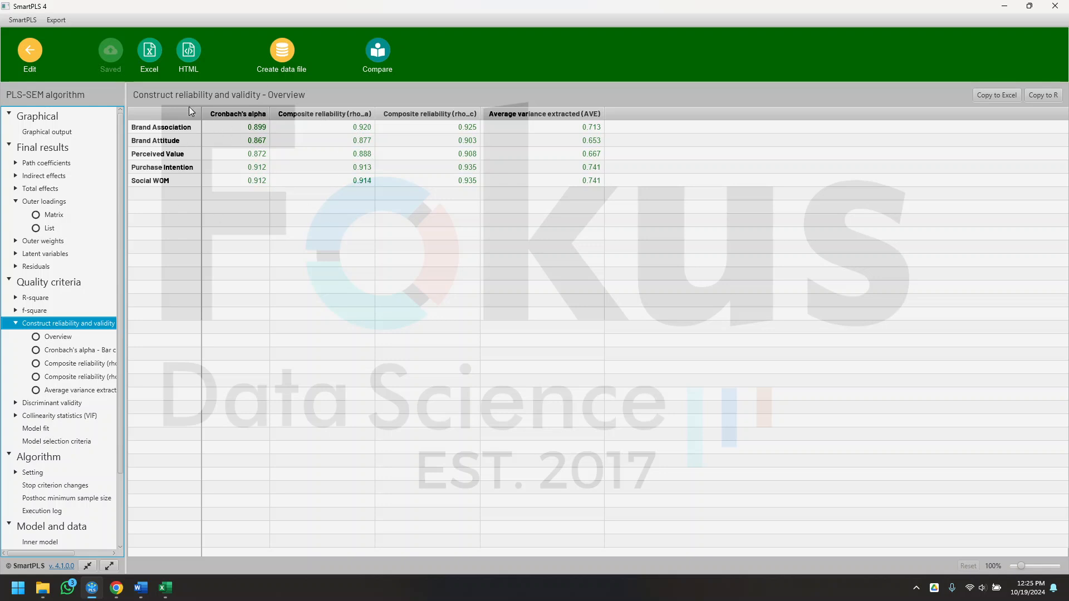
{"action": "left_click", "coordinate": [141, 588]}
{"action": "scroll", "coordinate": [516, 411], "scroll_direction": "down", "scroll_amount": 8}
{"action": "scroll", "coordinate": [516, 411], "scroll_direction": "up", "scroll_amount": 8}
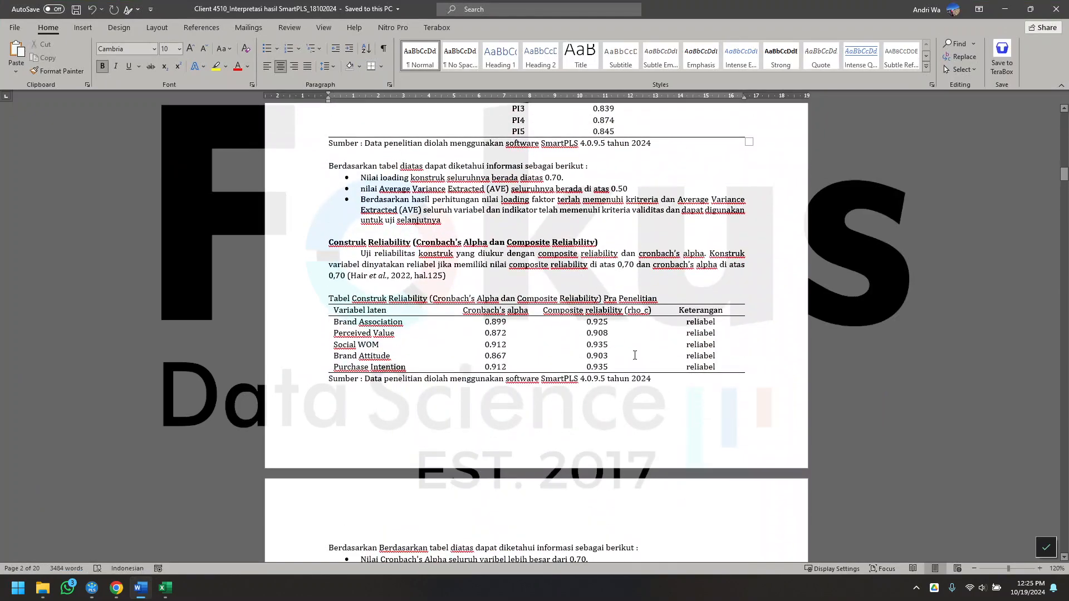
{"action": "scroll", "coordinate": [554, 283], "scroll_direction": "down", "scroll_amount": 6}
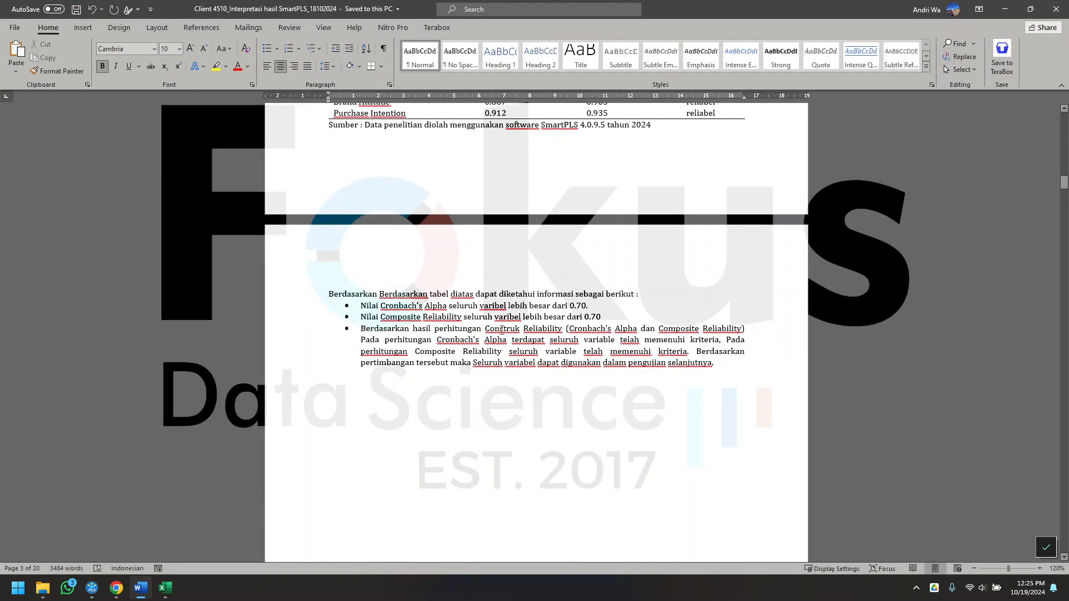
{"action": "scroll", "coordinate": [501, 329], "scroll_direction": "up", "scroll_amount": 4}
Step: Look up the Outer Model 1 diagram in the Word report and switch back to SmartPLS
{"action": "scroll", "coordinate": [502, 329], "scroll_direction": "down", "scroll_amount": 20}
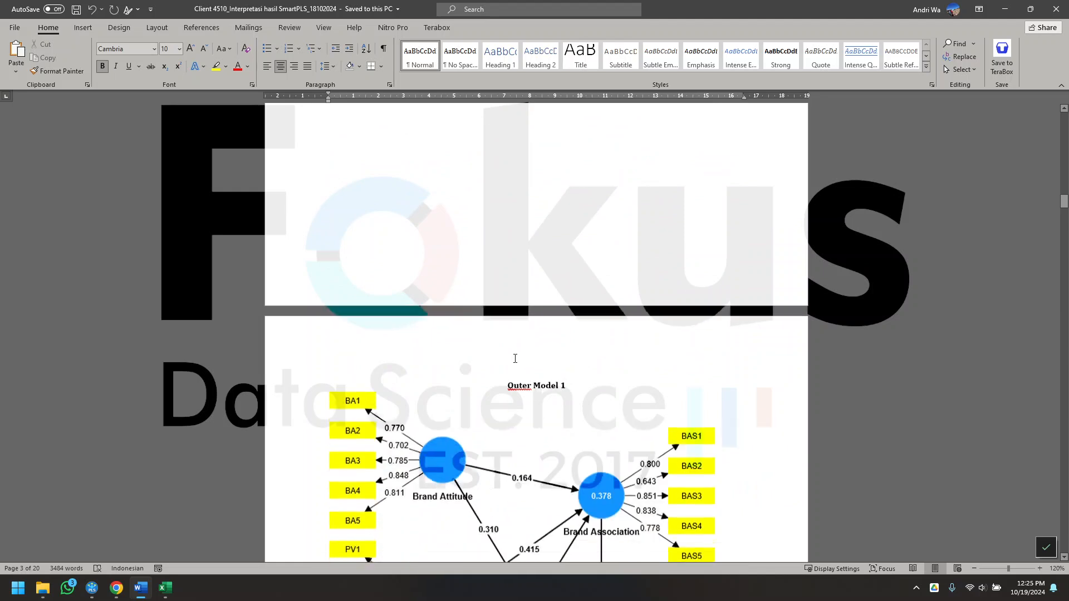
{"action": "scroll", "coordinate": [515, 358], "scroll_direction": "down", "scroll_amount": 6}
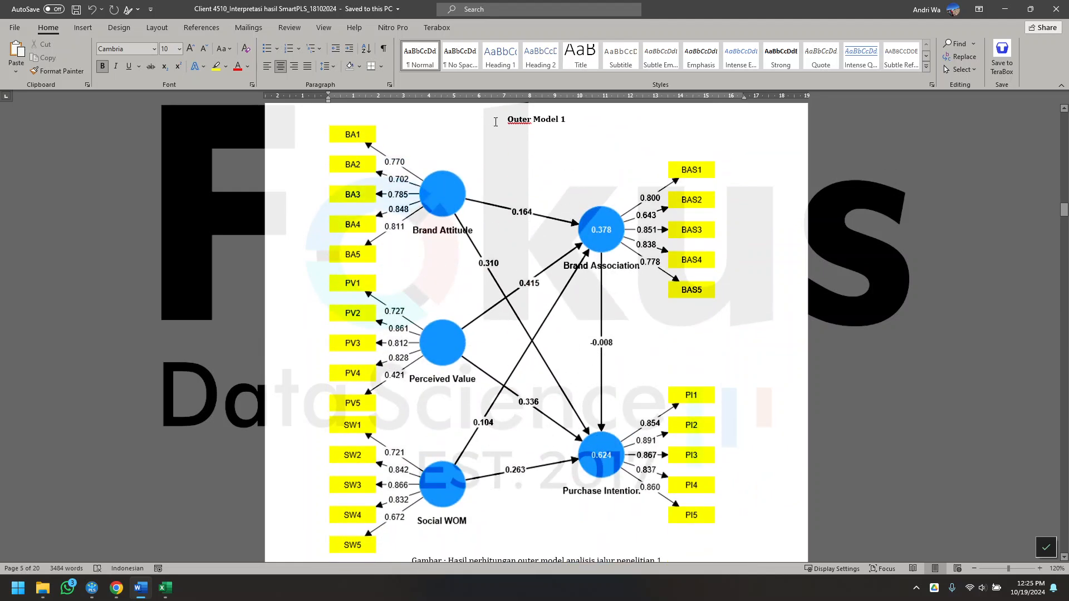
{"action": "scroll", "coordinate": [567, 162], "scroll_direction": "up", "scroll_amount": 3}
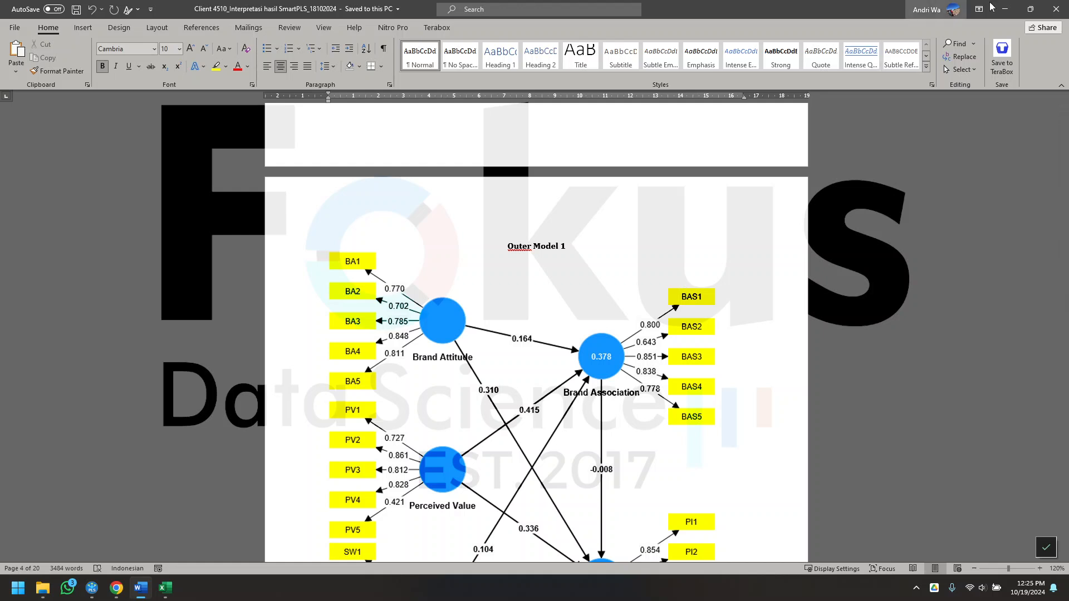
{"action": "key", "text": "alt+Tab"}
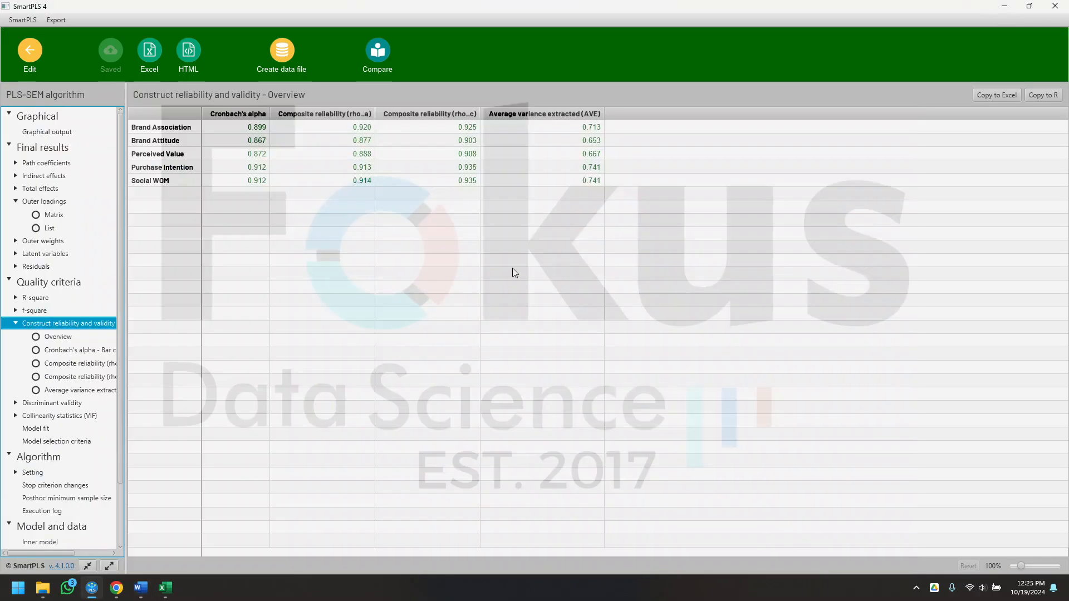
Step: Leave the report and the model for the workspace, and select Contoh Pre Test Algorithm 1 in the Contoh project
{"action": "left_click", "coordinate": [30, 59]}
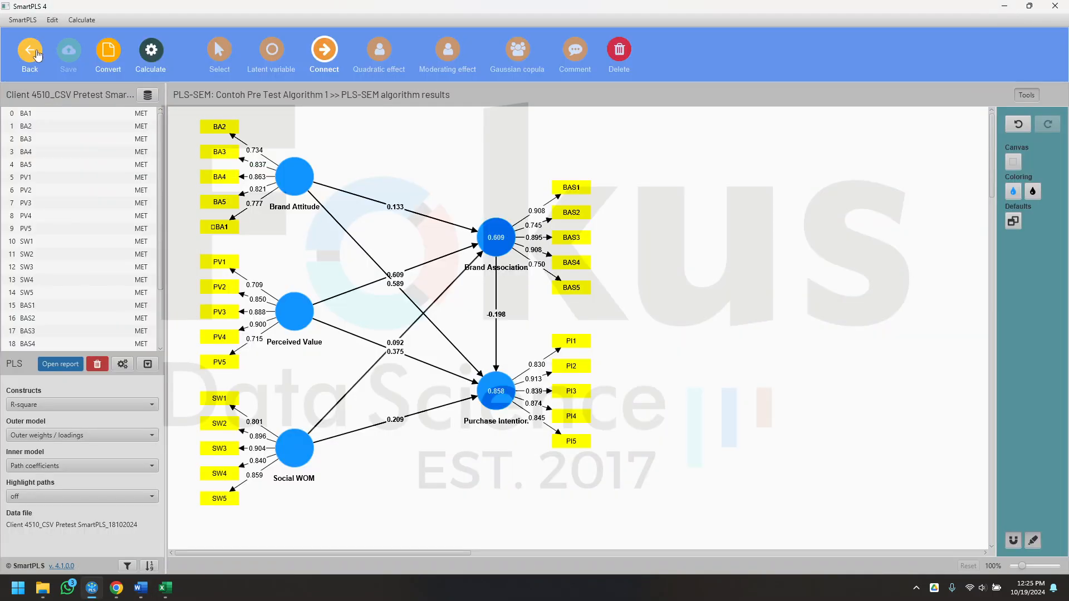
{"action": "left_click", "coordinate": [37, 55]}
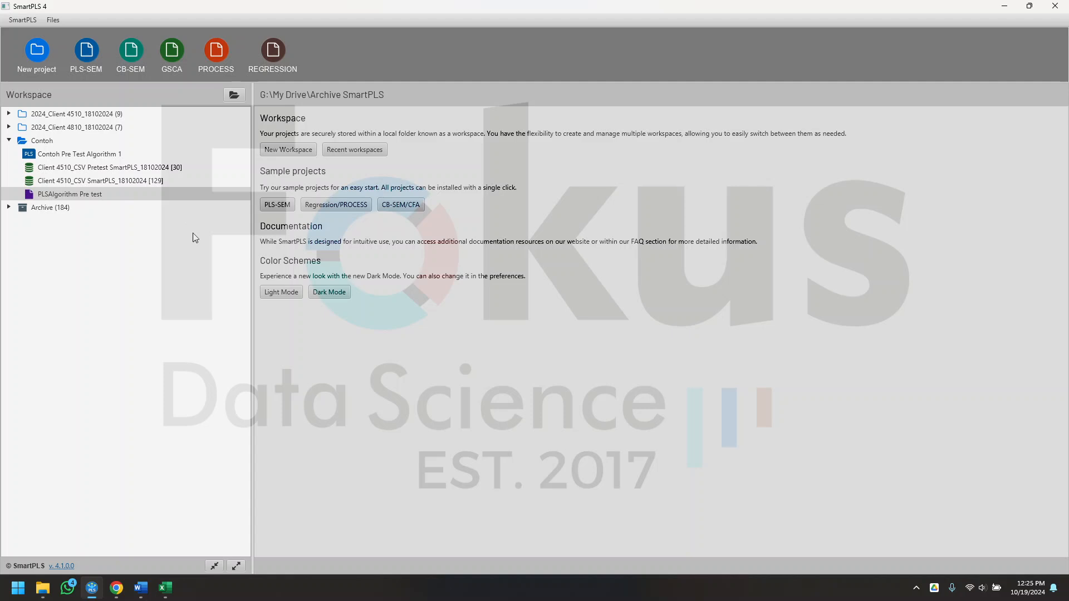
{"action": "left_click", "coordinate": [91, 156]}
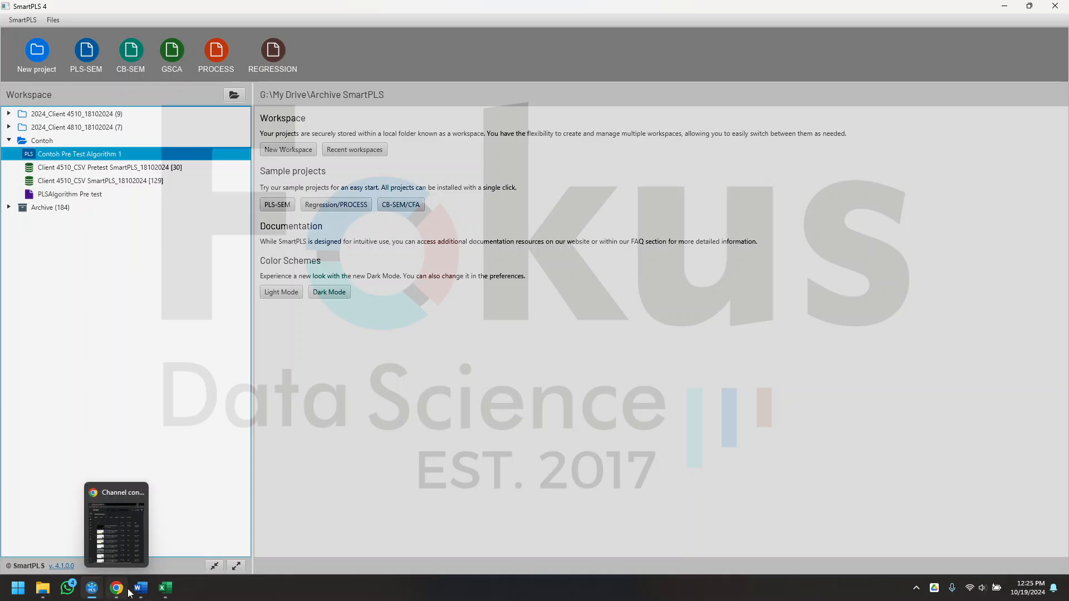
Step: Switch to the Word report, examine the first outer loadings, AVE and construct reliability tables after Outer Model 1, and return to SmartPLS
{"action": "mouse_move", "coordinate": [141, 588]}
{"action": "left_click", "coordinate": [166, 546]}
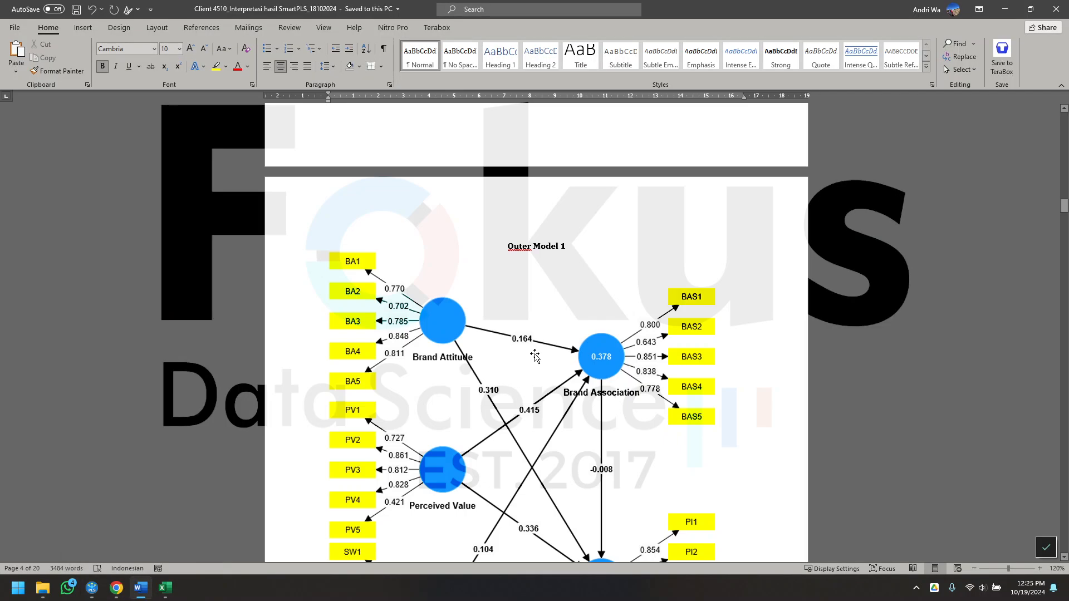
{"action": "scroll", "coordinate": [558, 452], "scroll_direction": "down", "scroll_amount": 20}
{"action": "scroll", "coordinate": [558, 452], "scroll_direction": "up", "scroll_amount": 7}
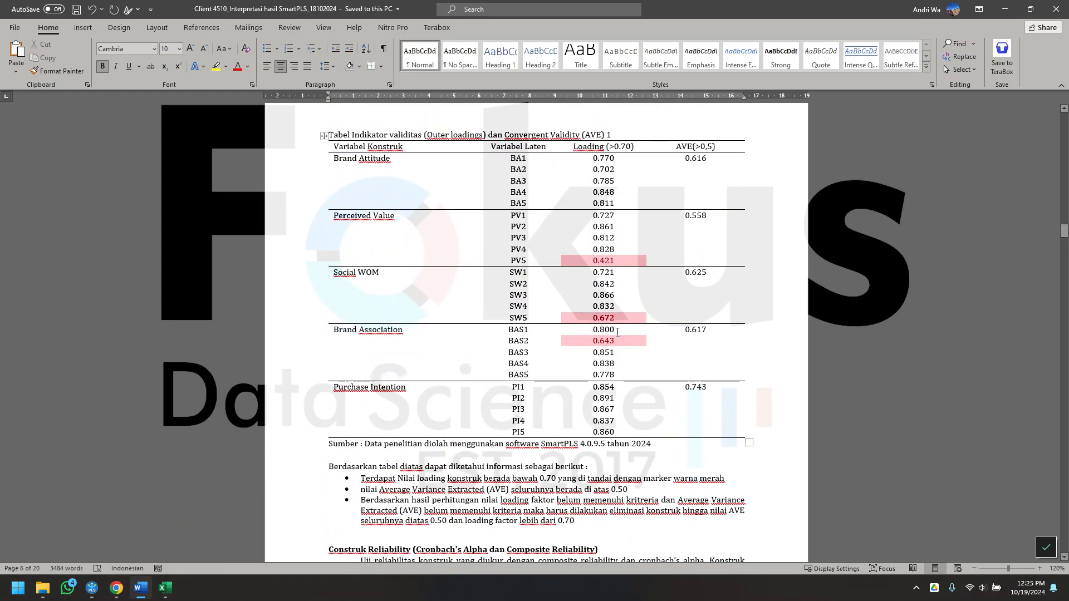
{"action": "scroll", "coordinate": [589, 334], "scroll_direction": "down", "scroll_amount": 9}
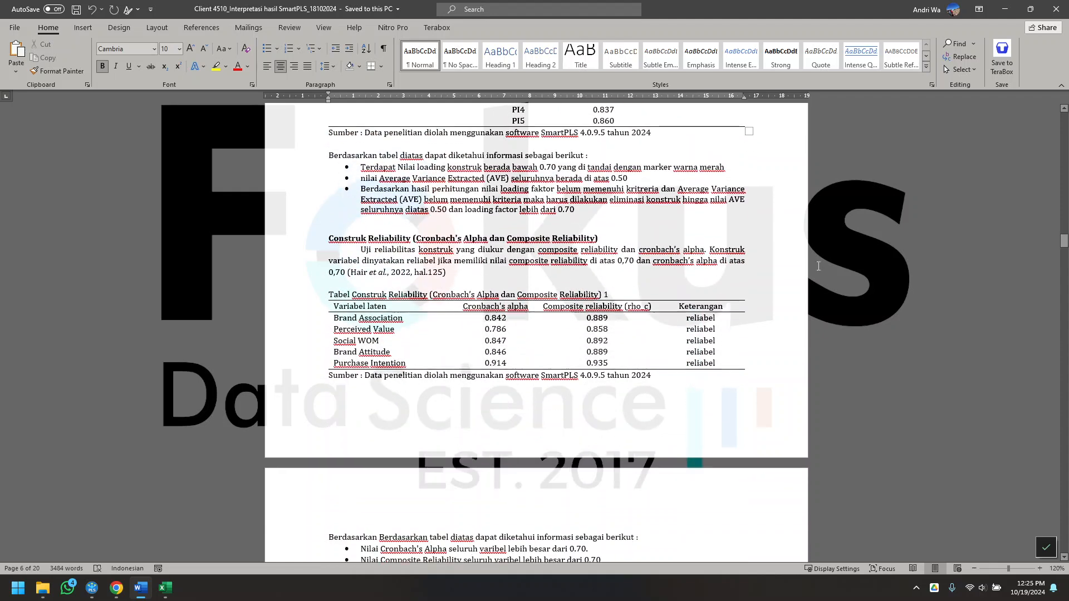
{"action": "left_click", "coordinate": [1002, 10]}
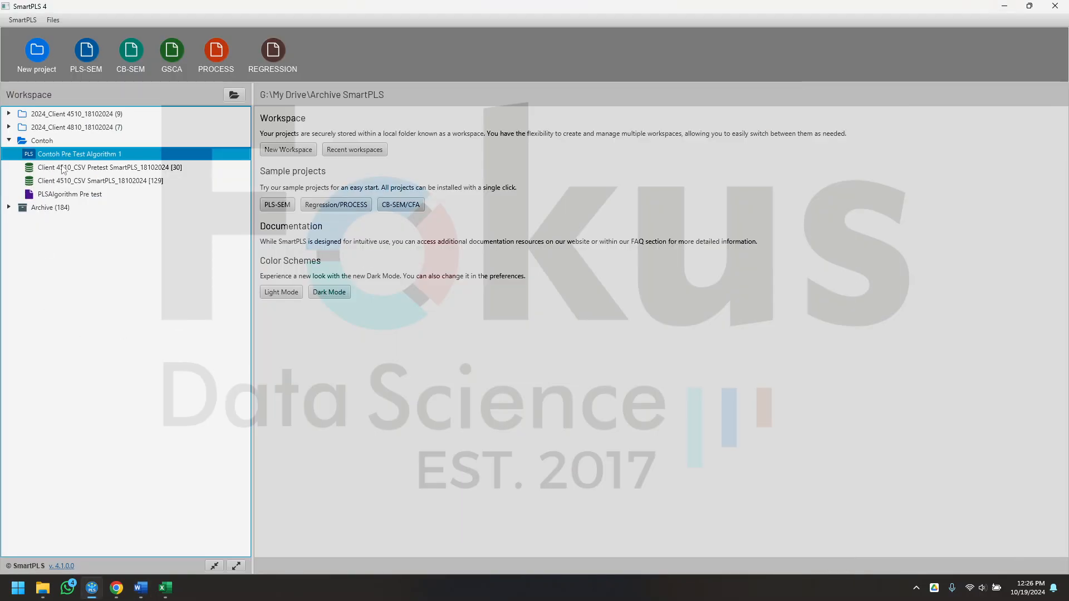
Step: Duplicate the Contoh Pre Test Algorithm 1 model under the name Contoh Pre Test Algorithm 2 eliminasi
{"action": "right_click", "coordinate": [76, 153]}
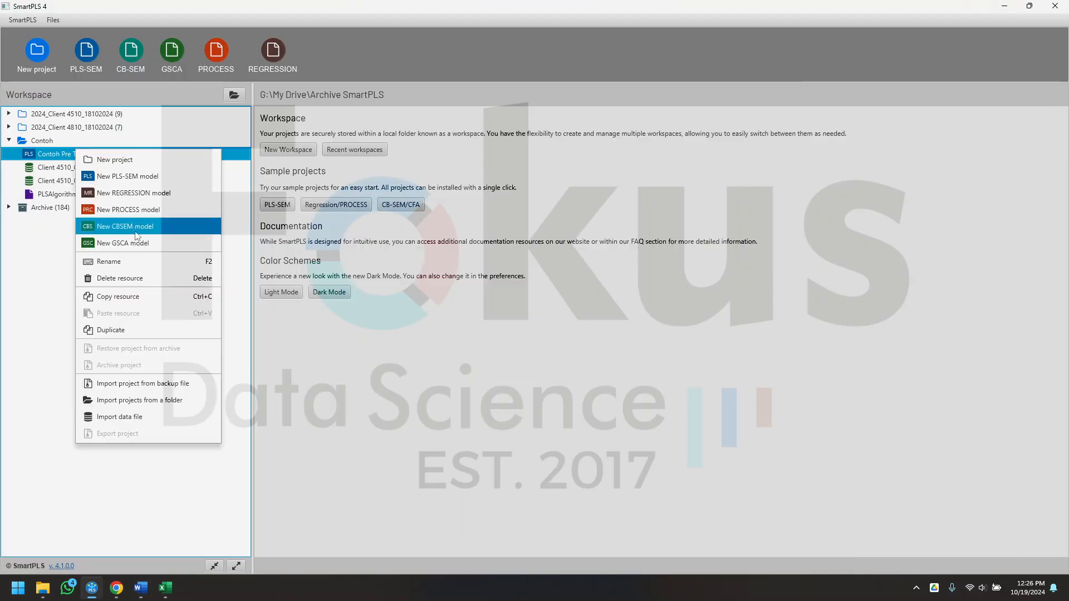
{"action": "left_click", "coordinate": [149, 325]}
{"action": "left_click", "coordinate": [530, 273]}
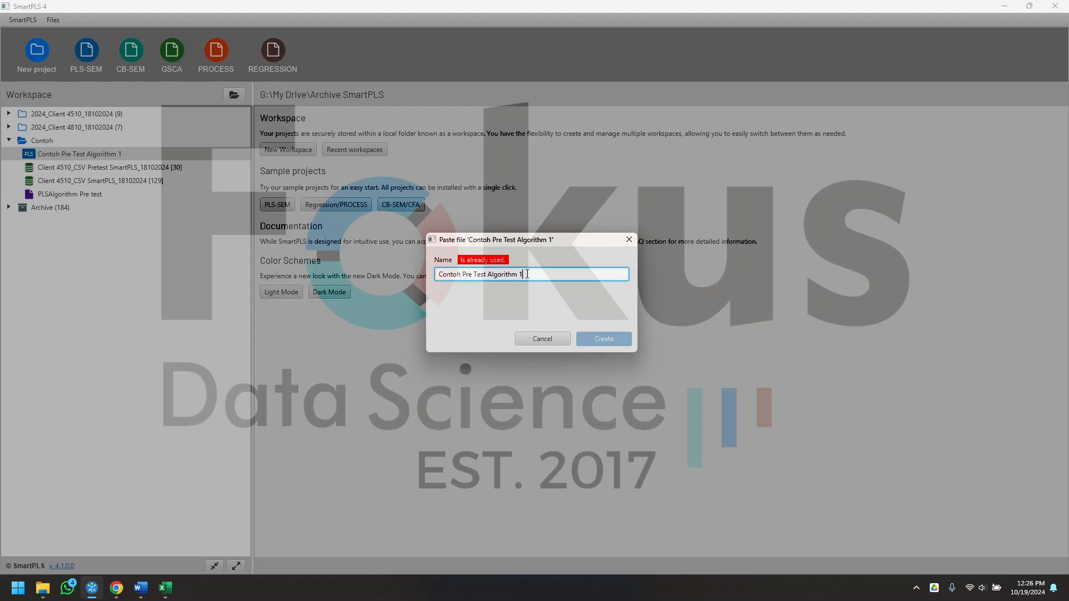
{"action": "key", "text": "BackSpace"}
{"action": "type", "text": "2 eliminasi"}
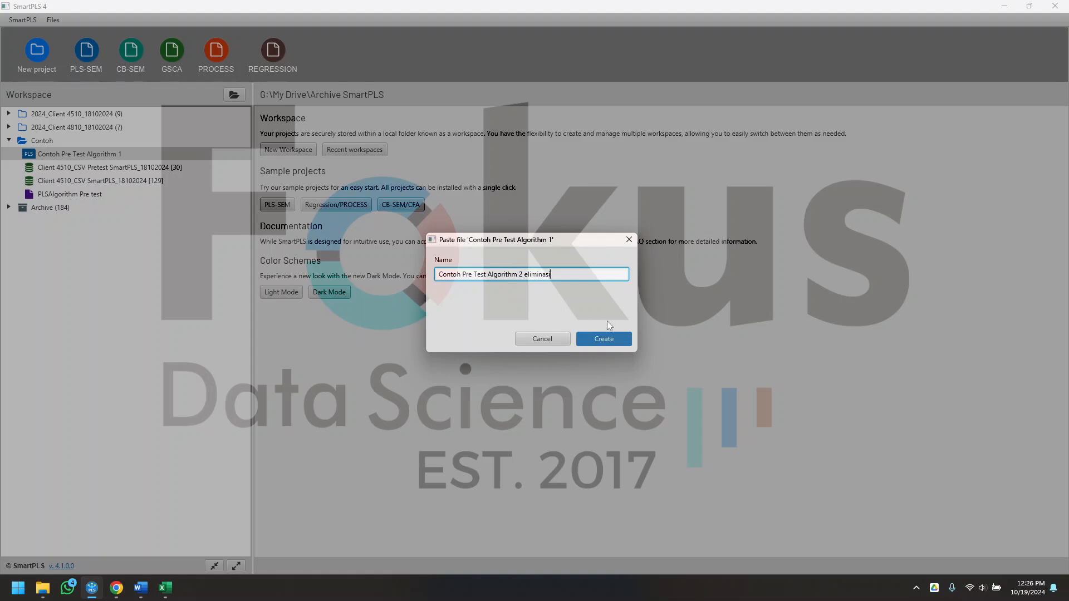
{"action": "left_click", "coordinate": [614, 338]}
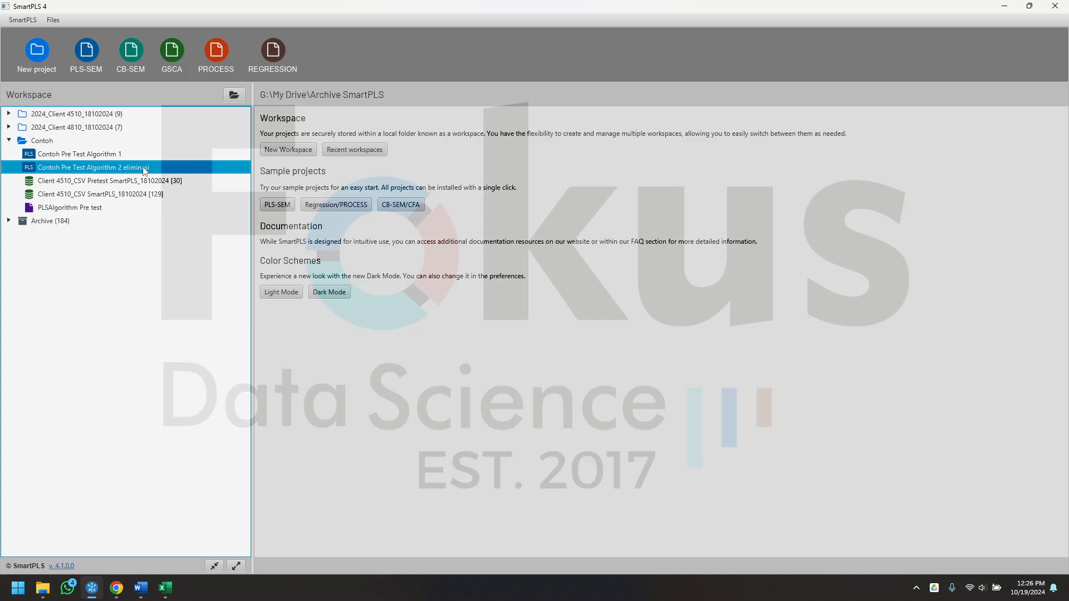
Step: View the original Contoh Pre Test Algorithm 1 model, return to the workspace and select Contoh Pre Test Algorithm 2 eliminasi
{"action": "left_click", "coordinate": [101, 155]}
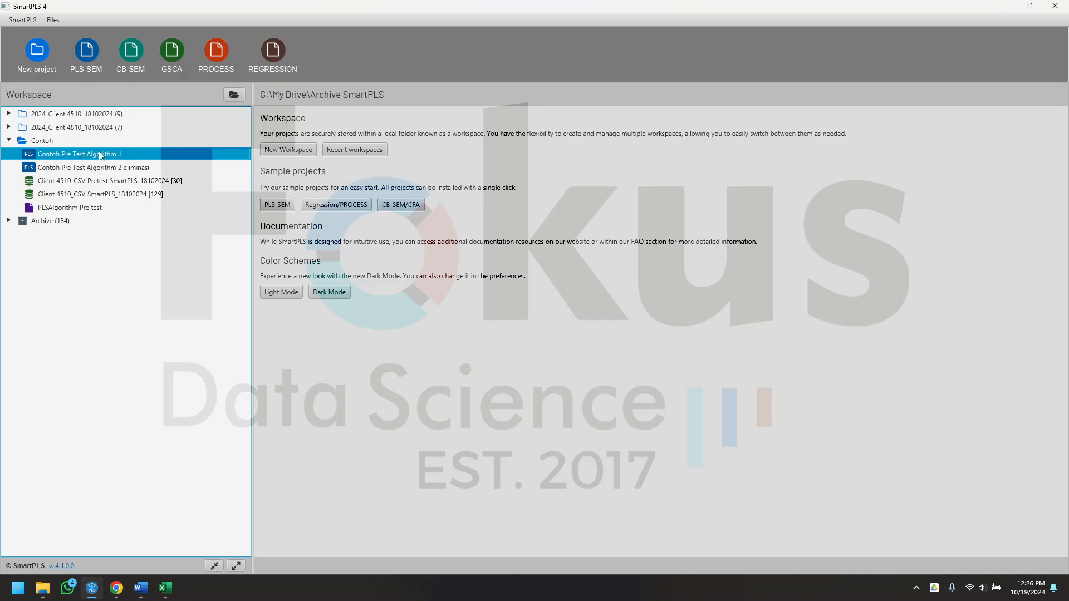
{"action": "double_click", "coordinate": [98, 154]}
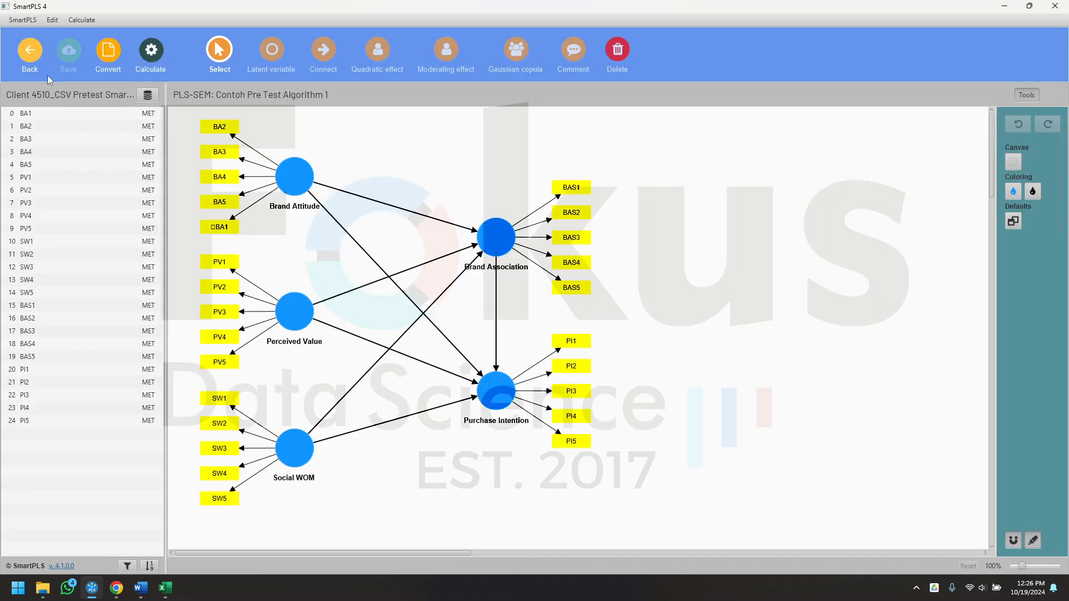
{"action": "left_click", "coordinate": [29, 51]}
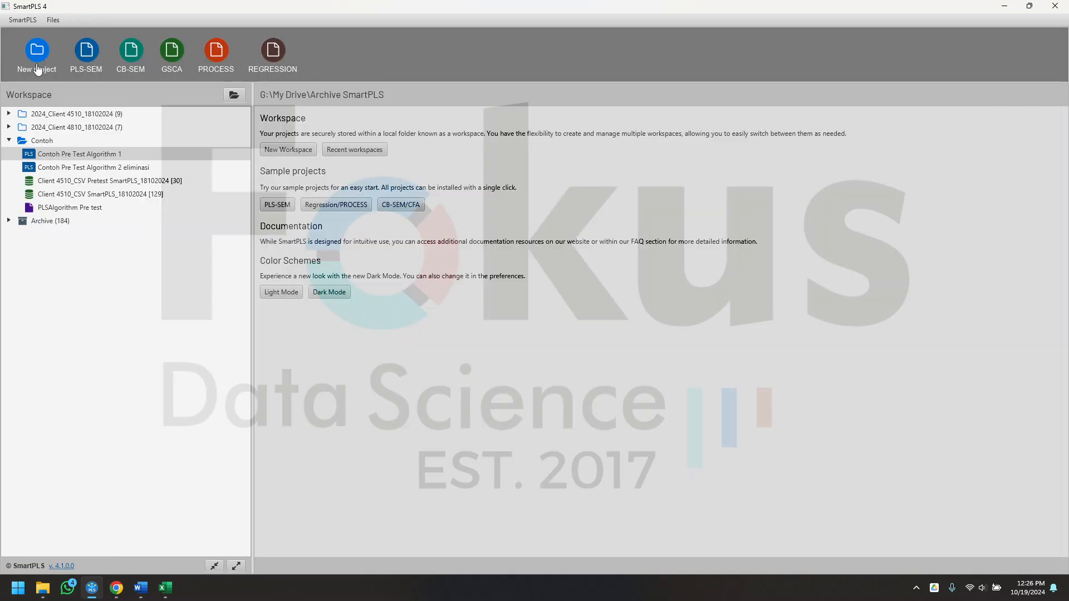
{"action": "left_click", "coordinate": [145, 170]}
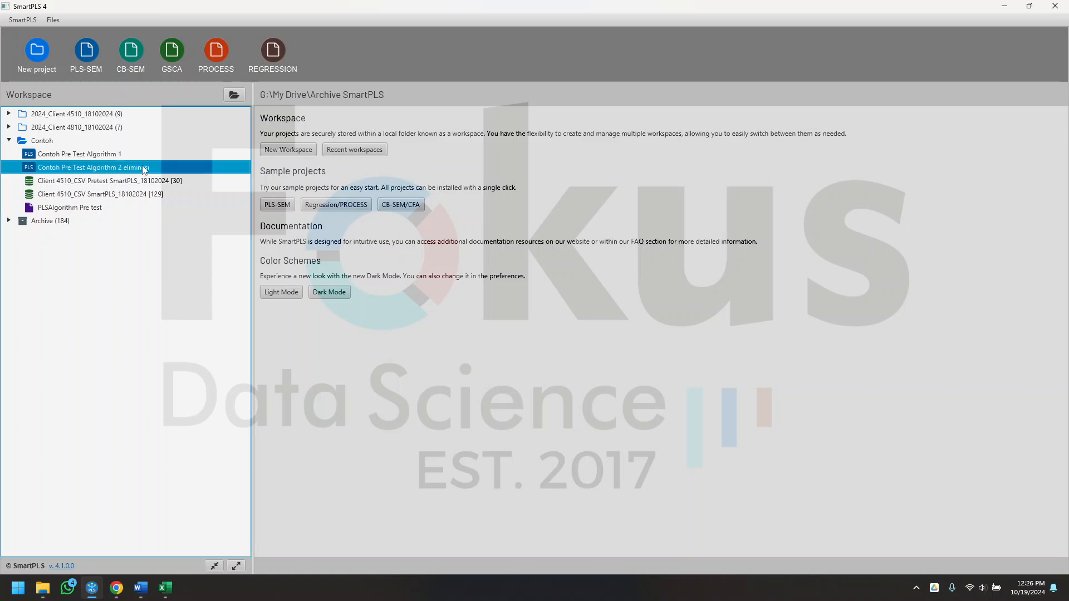
Step: Open Contoh Pre Test Algorithm 2 eliminasi, examine the Outer Model 1 diagram in the Word report, and return to SmartPLS
{"action": "double_click", "coordinate": [145, 170]}
{"action": "left_click", "coordinate": [141, 589]}
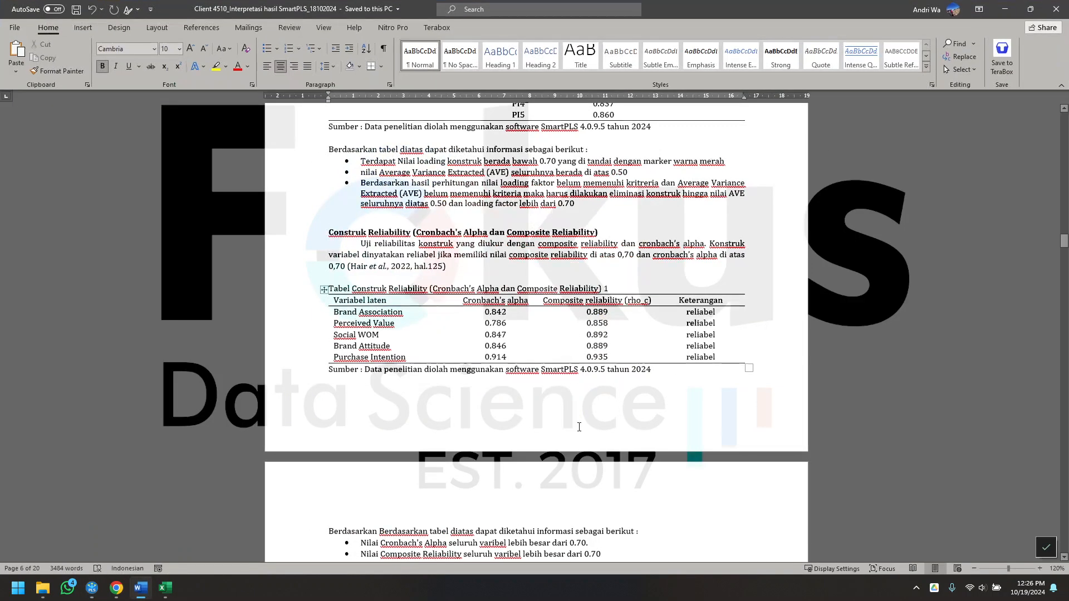
{"action": "scroll", "coordinate": [579, 428], "scroll_direction": "up", "scroll_amount": 20}
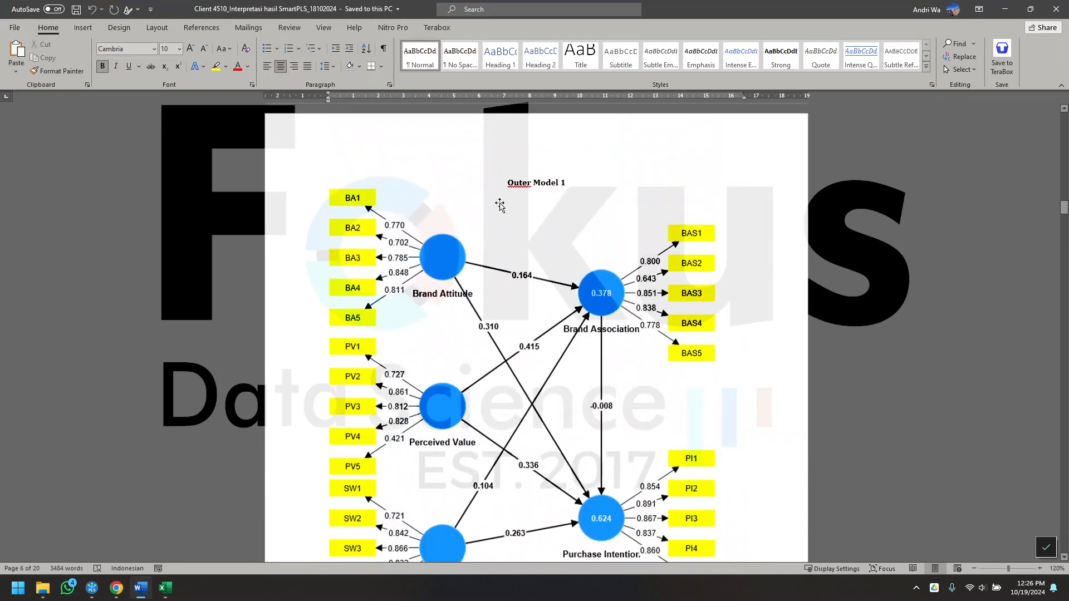
{"action": "left_click", "coordinate": [1005, 9]}
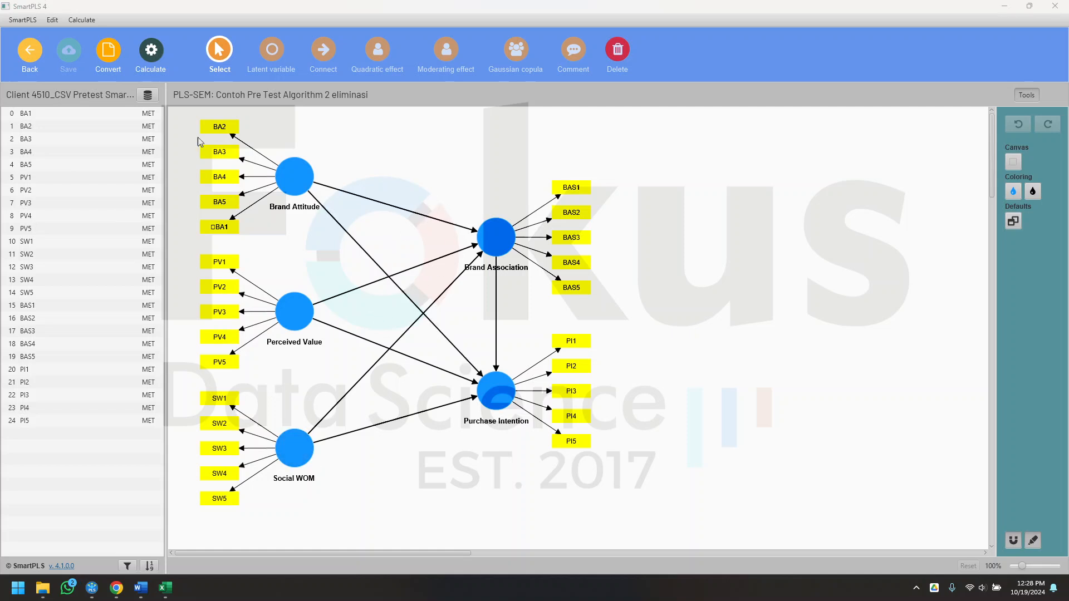
Step: Switch the model's data source from the pretest file to the full SmartPLS data file with 129 cases and save the model
{"action": "left_click", "coordinate": [147, 96]}
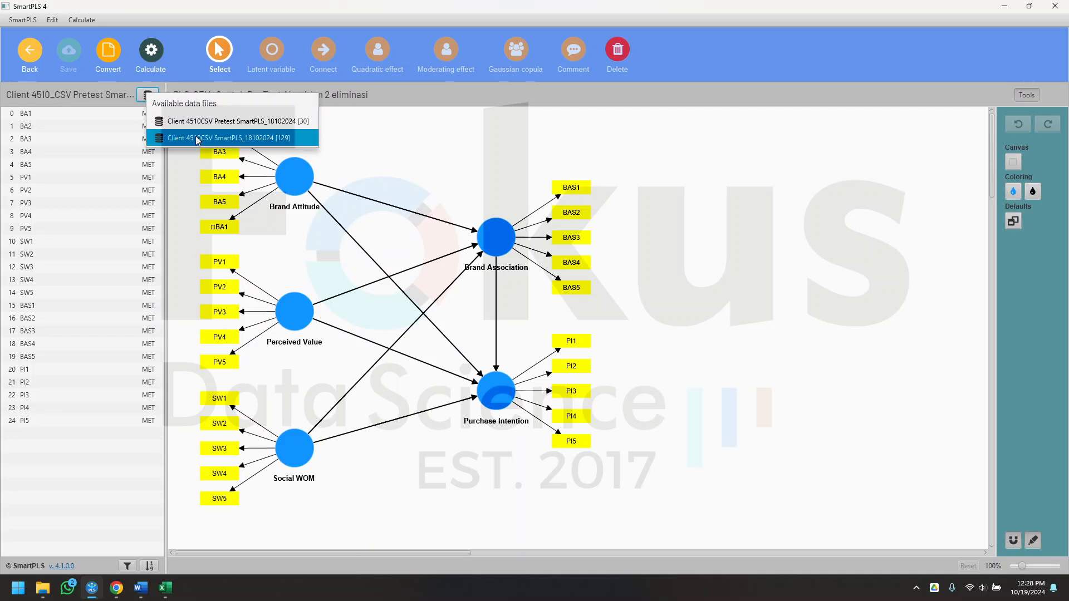
{"action": "left_click", "coordinate": [287, 139]}
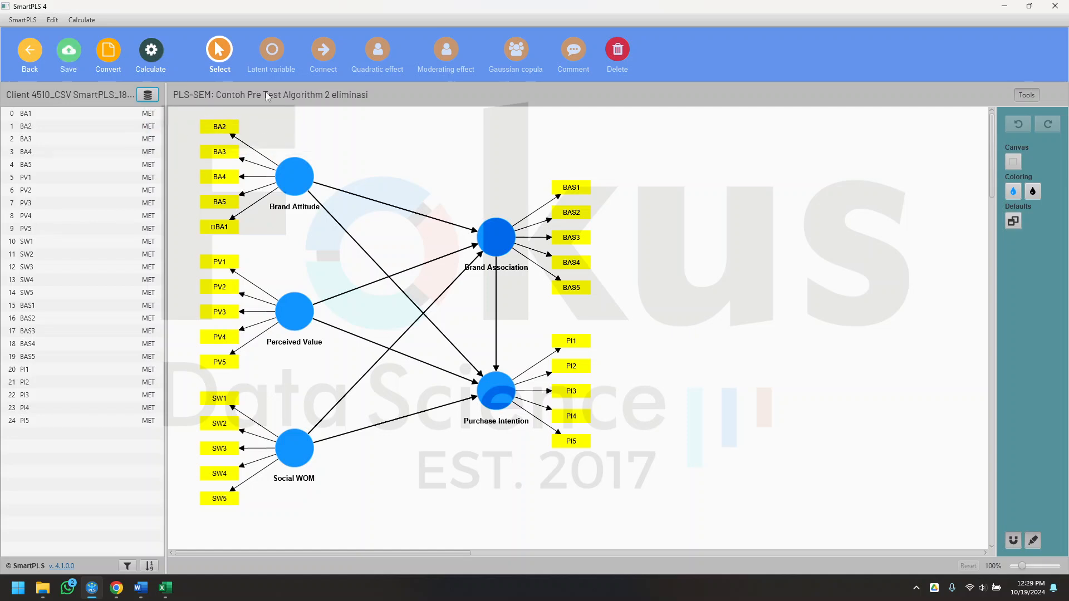
{"action": "left_click", "coordinate": [67, 61]}
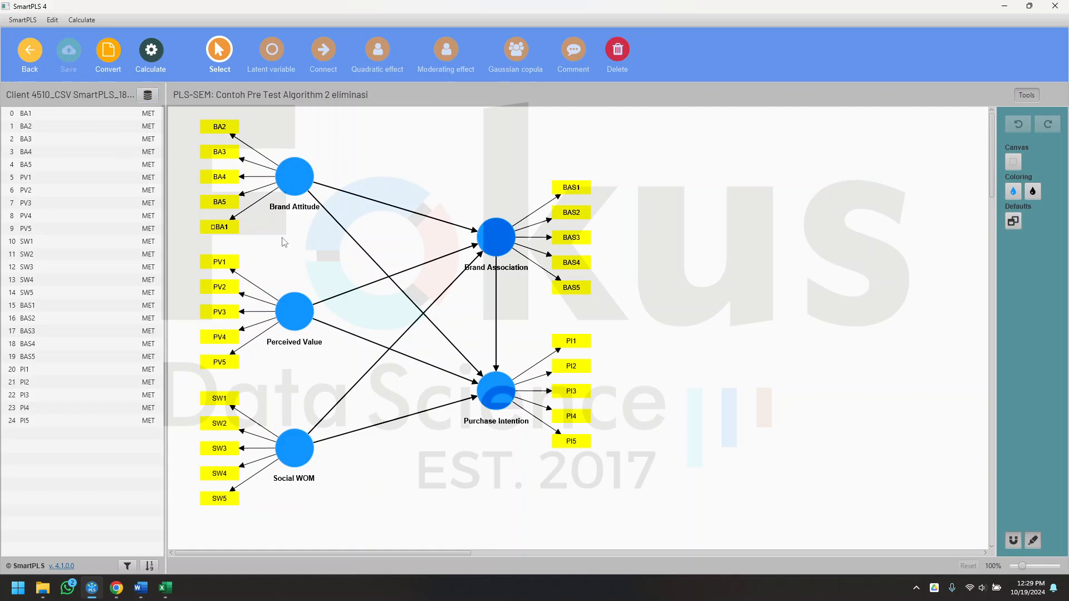
Step: Run the PLS-SEM algorithm with the Path weighting scheme and standardized results, and examine the outer loadings and construct reliability and validity
{"action": "left_click", "coordinate": [149, 61]}
{"action": "left_click", "coordinate": [167, 84]}
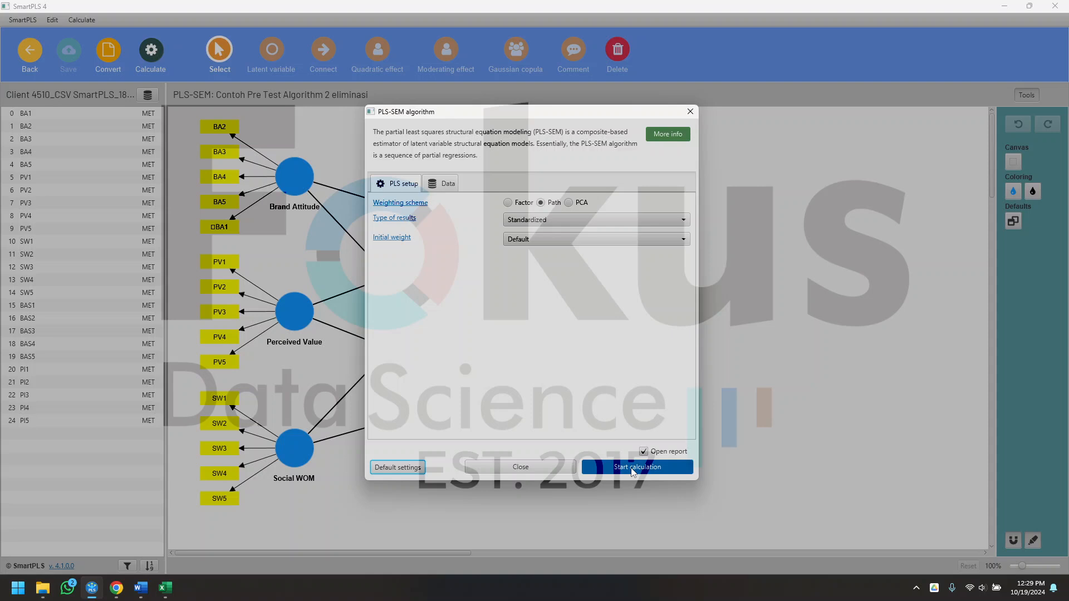
{"action": "left_click", "coordinate": [633, 471]}
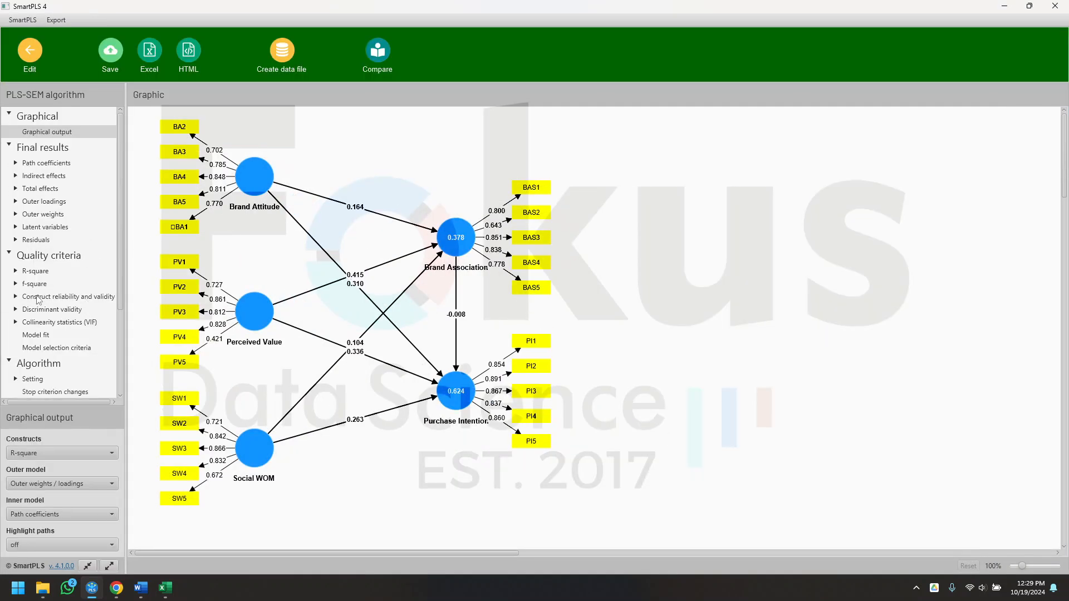
{"action": "left_click", "coordinate": [45, 202]}
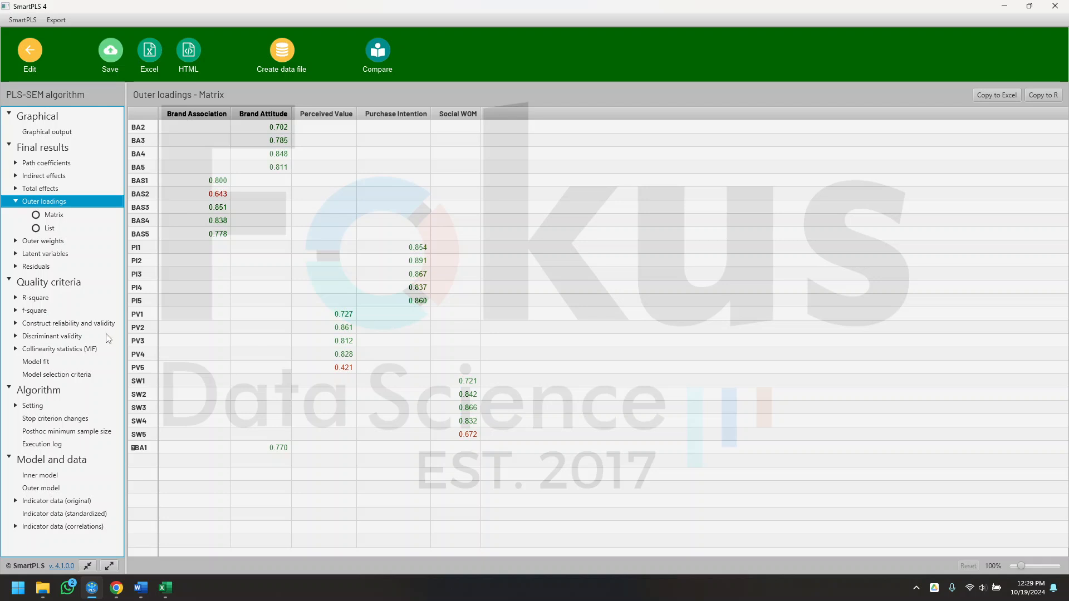
{"action": "left_click", "coordinate": [89, 324]}
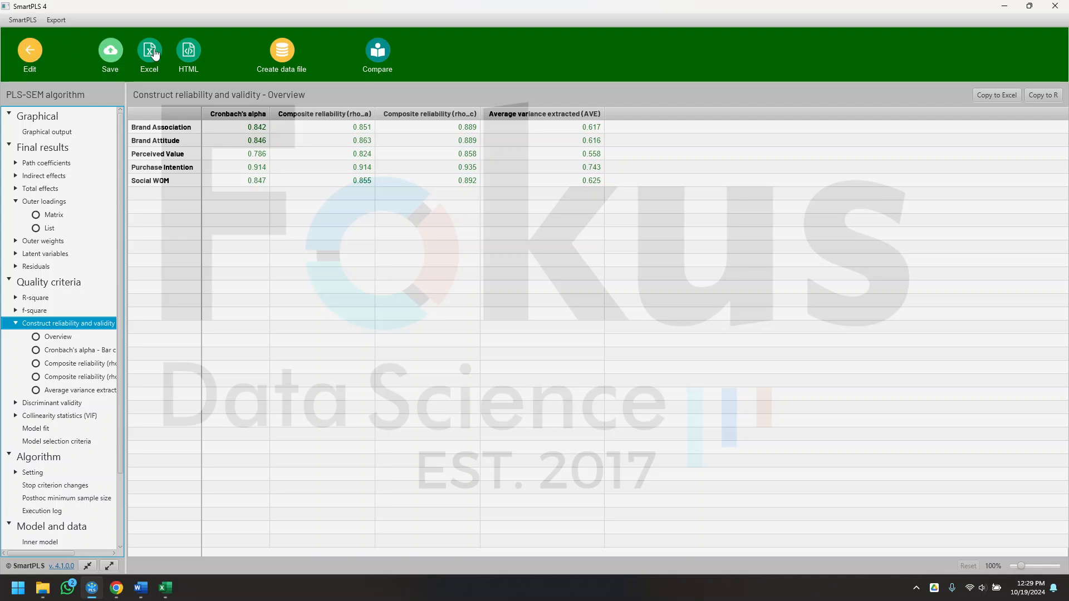
Step: Save the report in the Contoh project under the name PLSAlgorithm 1
{"action": "left_click", "coordinate": [117, 62]}
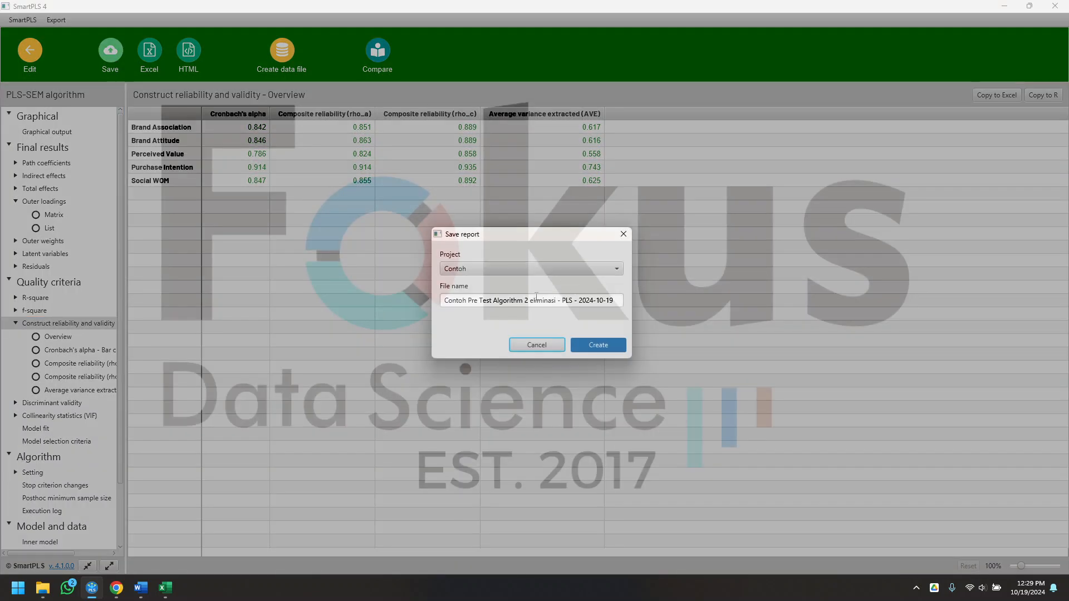
{"action": "triple_click", "coordinate": [538, 300]}
{"action": "key", "text": "BackSpace"}
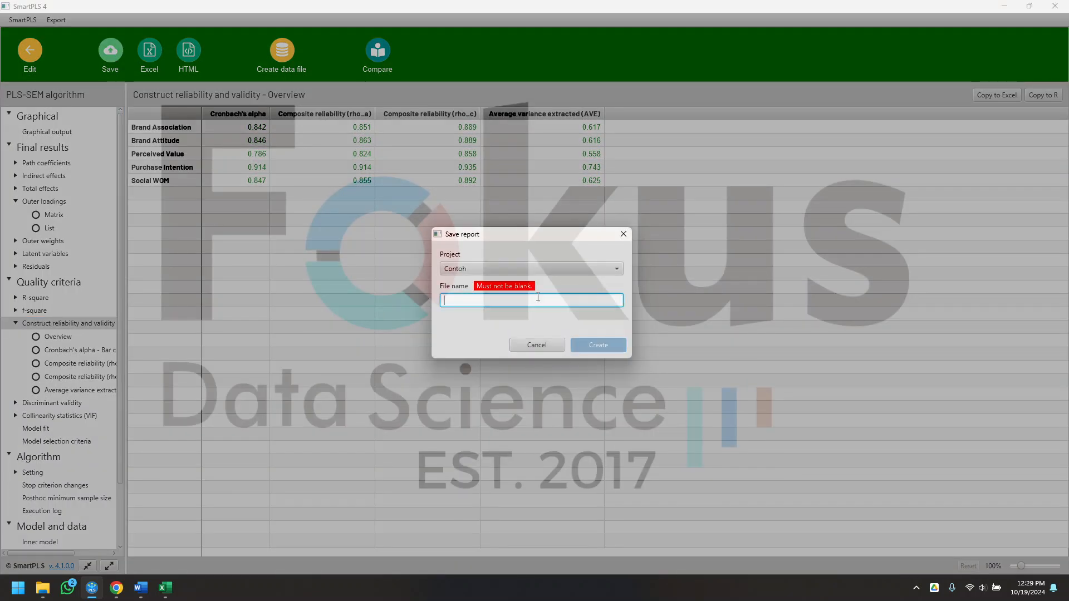
{"action": "type", "text": "PLSAlgorithm 1"}
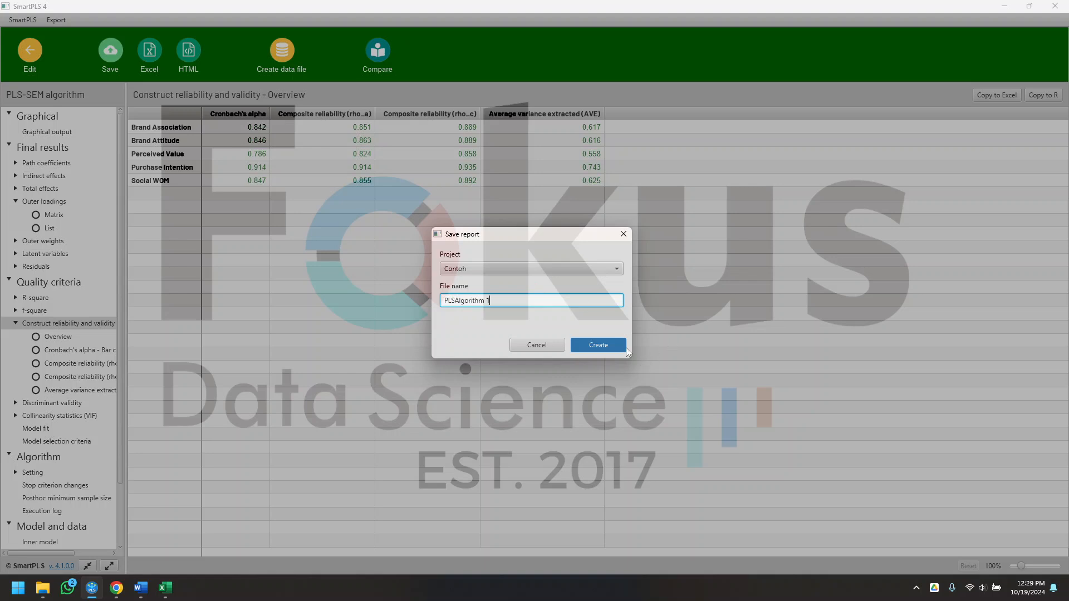
{"action": "left_click", "coordinate": [616, 344]}
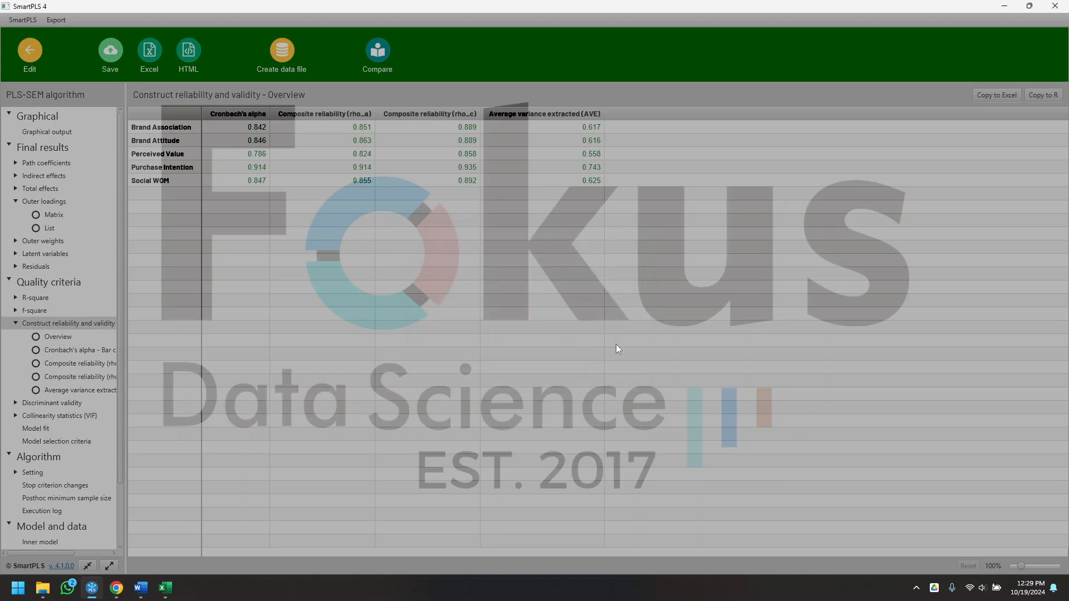
Step: Reopen Contoh Pre Test Algorithm 2 eliminasi from the workspace and rerun the PLS-SEM algorithm with the Path weighting scheme
{"action": "left_click", "coordinate": [31, 58]}
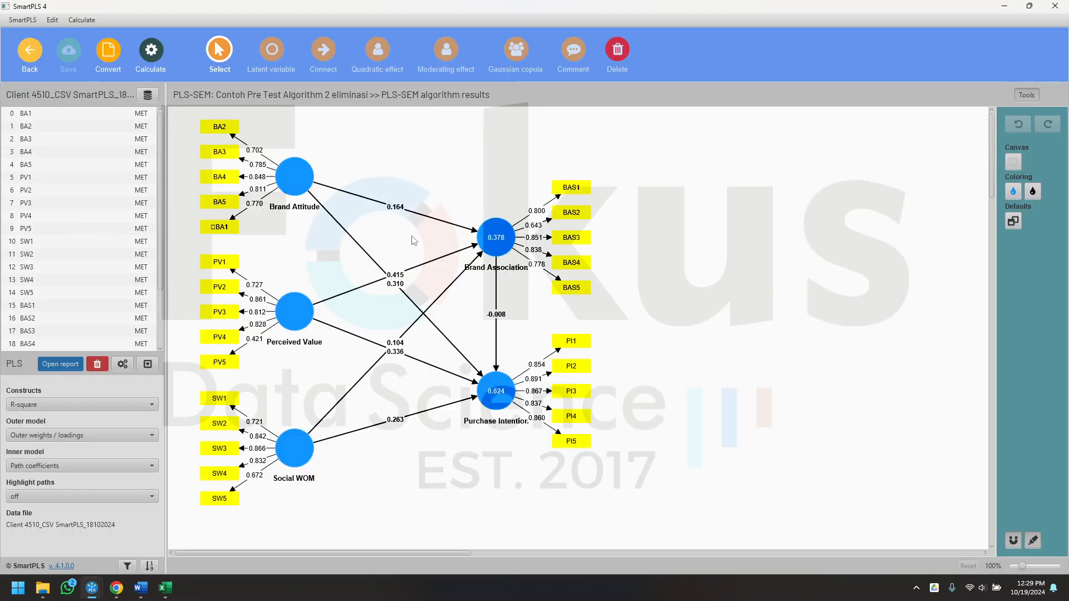
{"action": "left_click", "coordinate": [39, 52]}
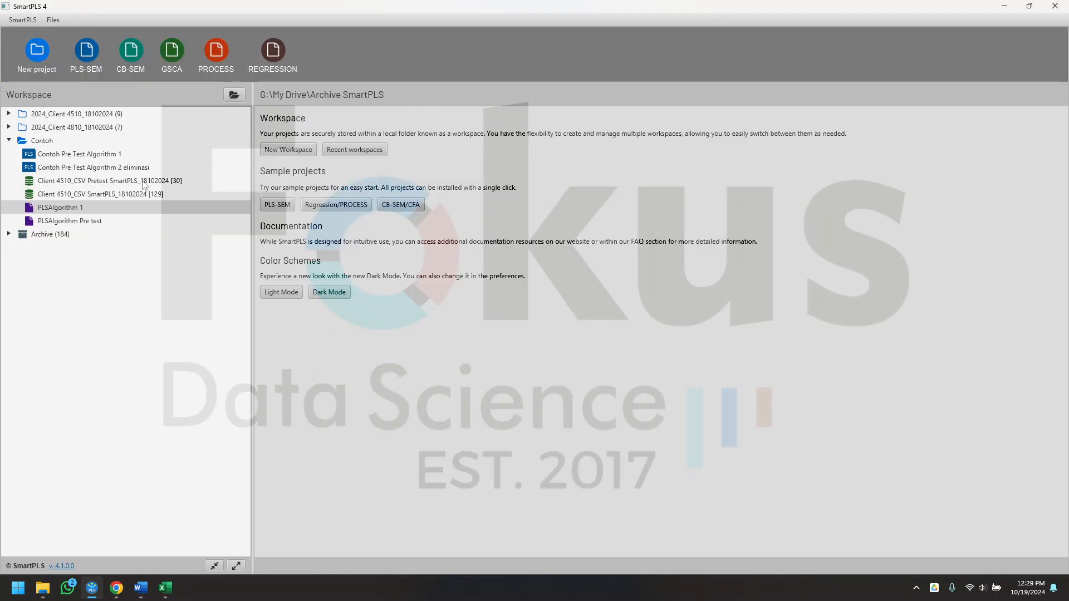
{"action": "left_click", "coordinate": [120, 170]}
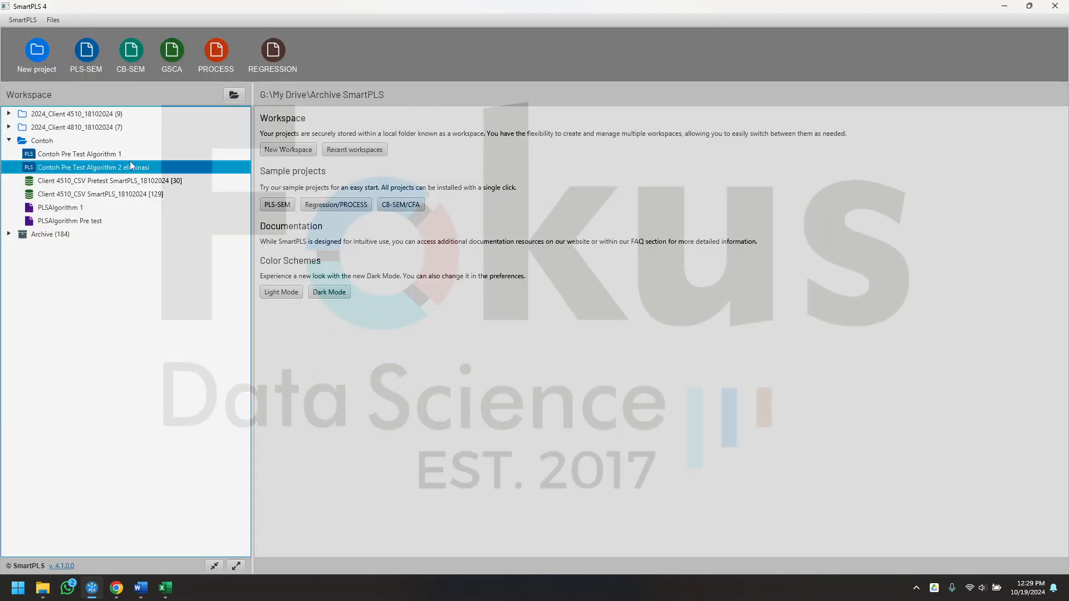
{"action": "double_click", "coordinate": [130, 167]}
{"action": "left_click", "coordinate": [151, 50]}
{"action": "left_click", "coordinate": [162, 83]}
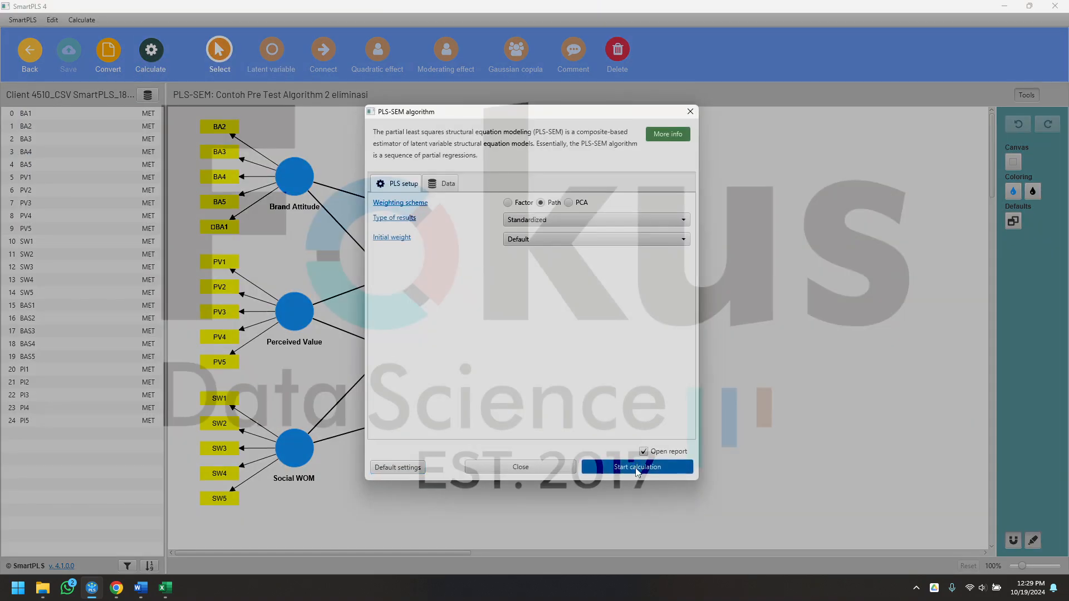
{"action": "left_click", "coordinate": [638, 468]}
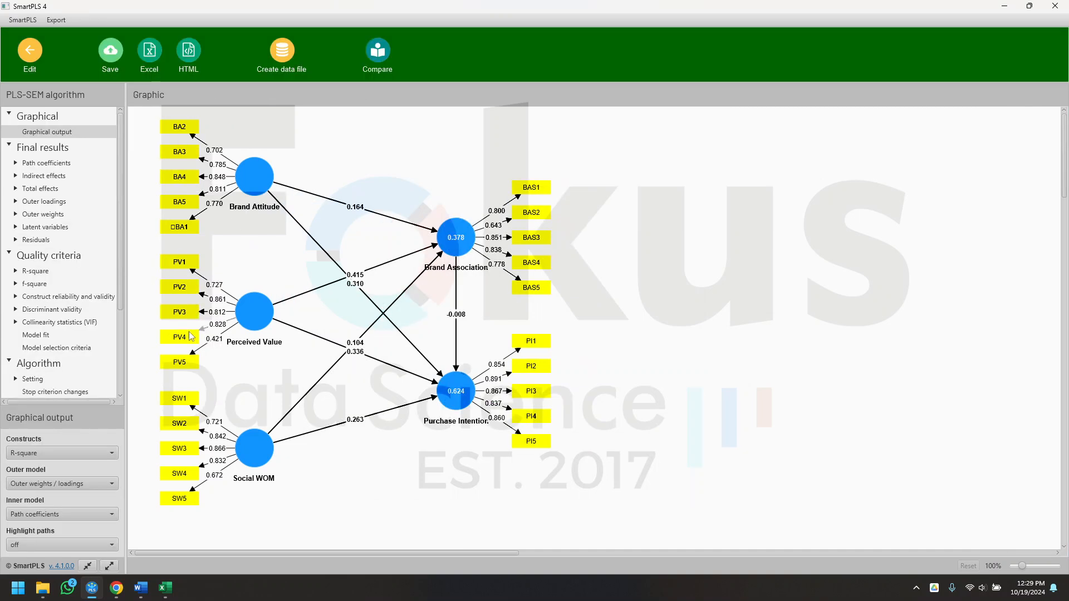
Step: Examine the outer loadings matrix for weak indicators, checking the PV5 and SW5 values
{"action": "left_click", "coordinate": [57, 202]}
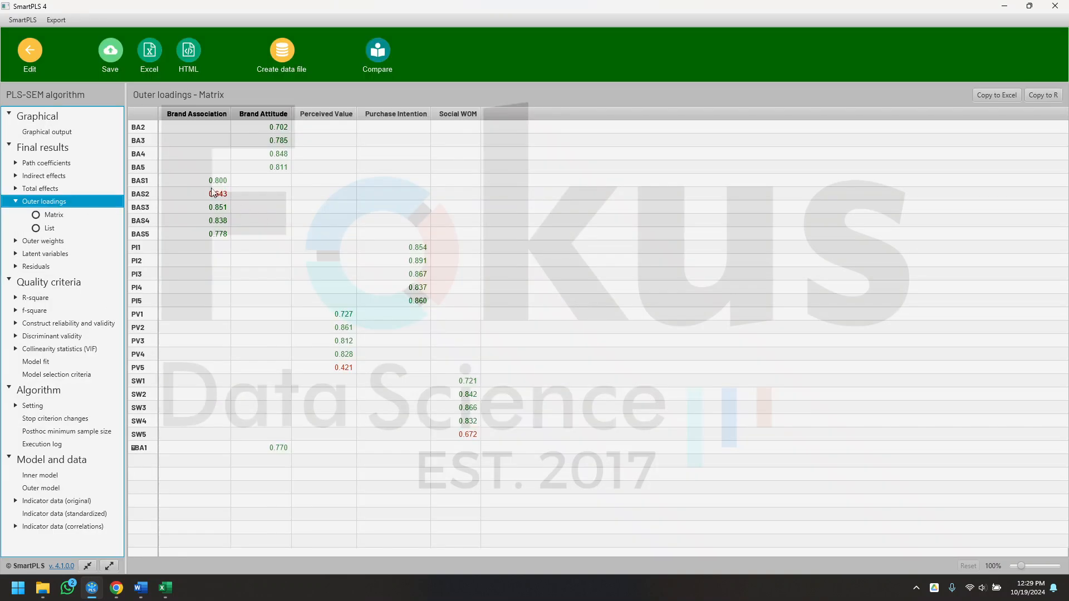
{"action": "left_click", "coordinate": [336, 370]}
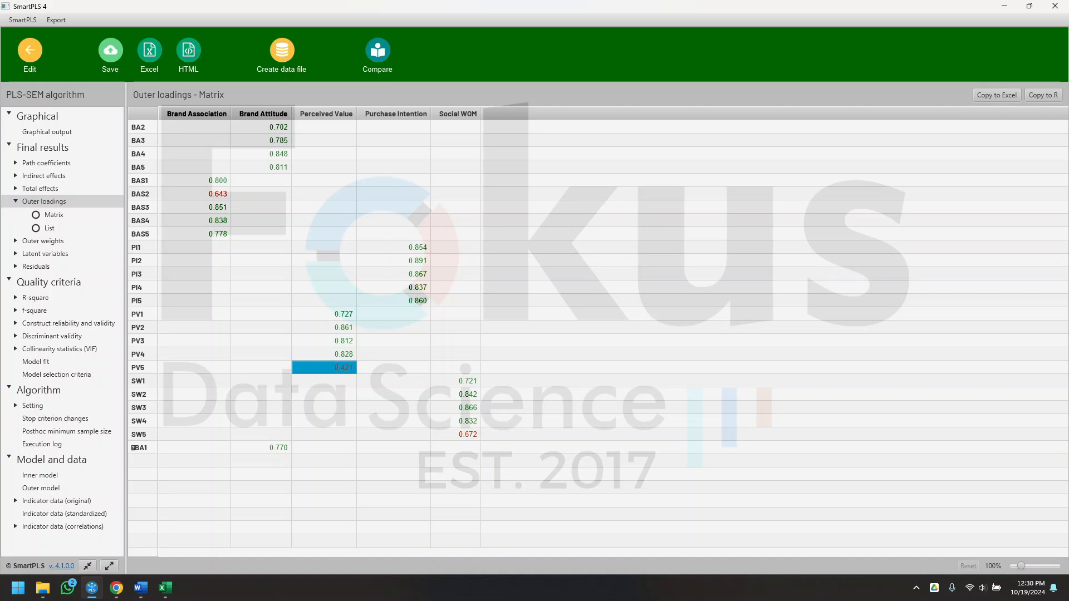
{"action": "left_click", "coordinate": [416, 427]}
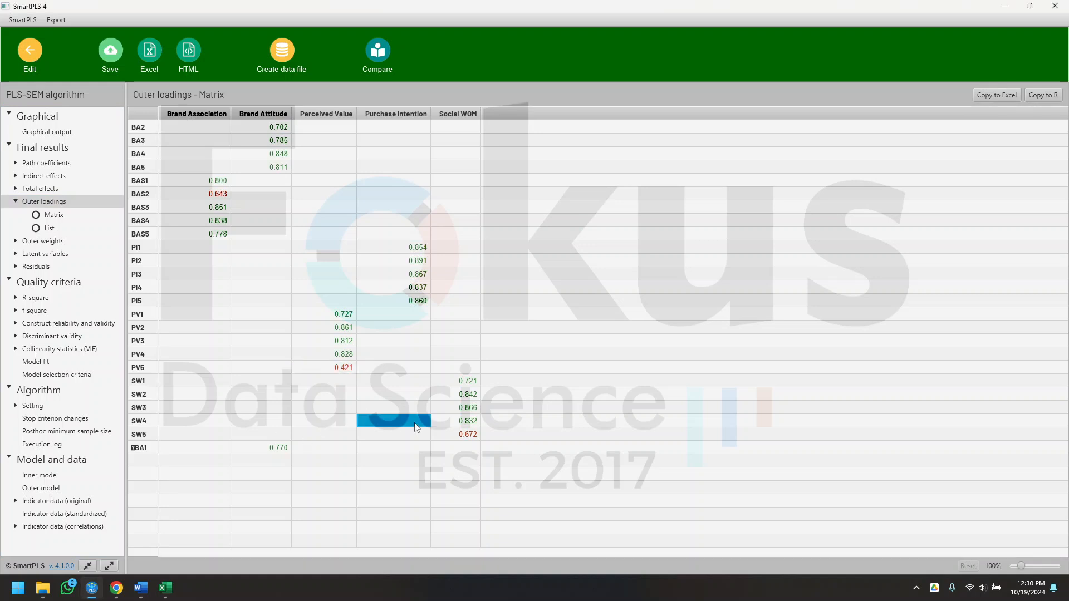
{"action": "left_click", "coordinate": [373, 399]}
{"action": "left_click", "coordinate": [313, 369]}
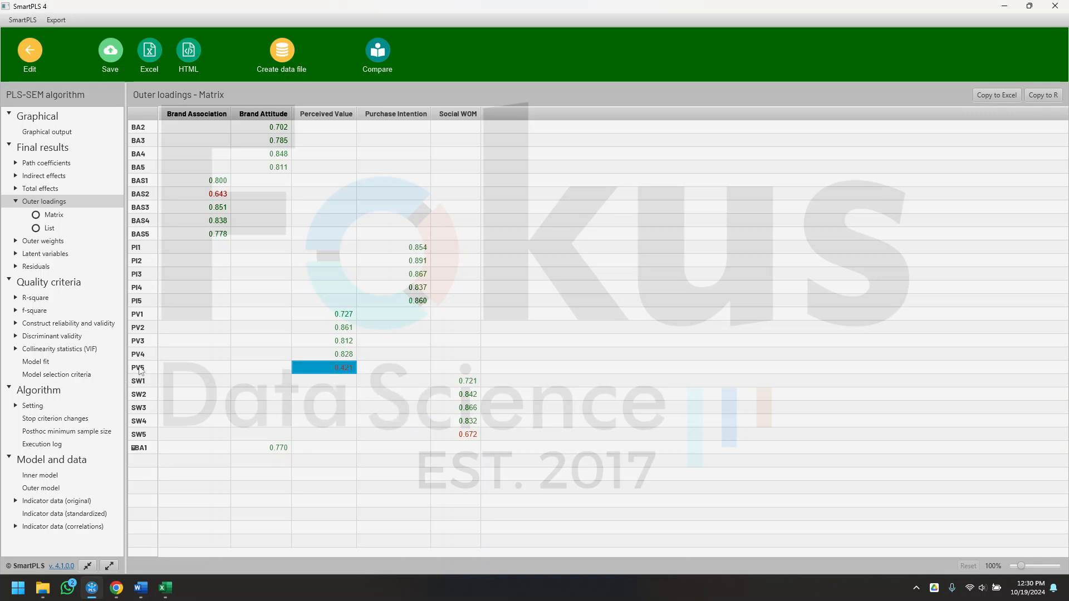
{"action": "left_click", "coordinate": [477, 437]}
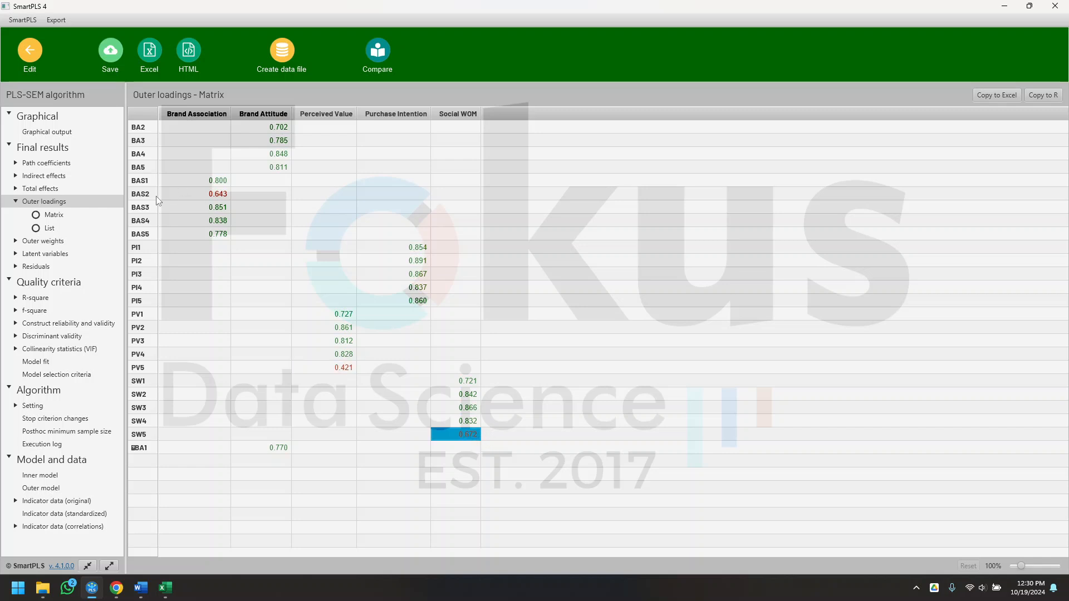
Step: Return to the model and delete the indicators PV5, SW5 and BAS2 together
{"action": "left_click", "coordinate": [31, 54]}
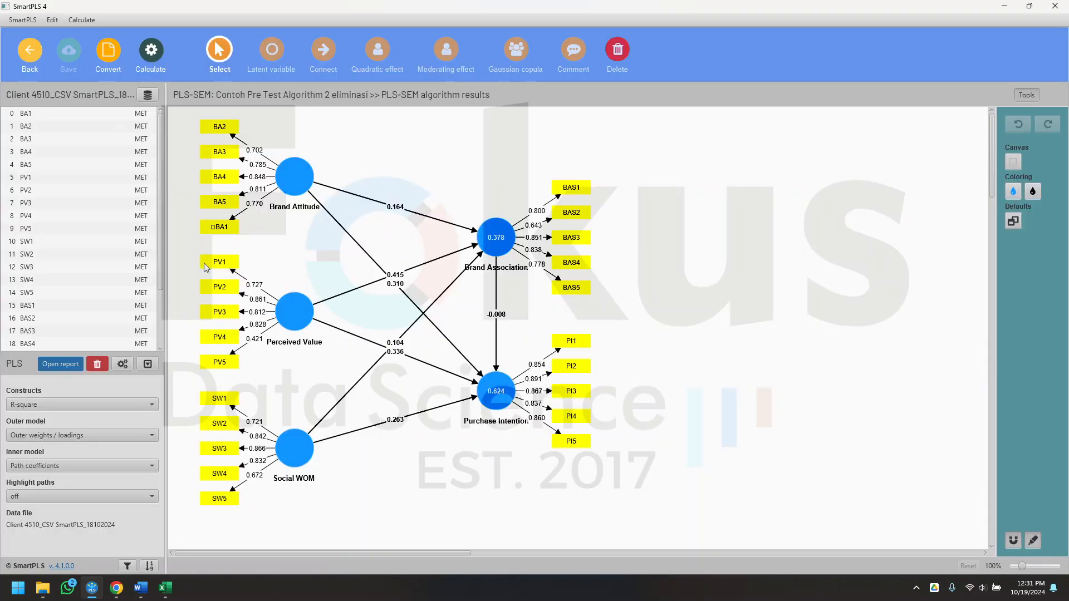
{"action": "left_click", "coordinate": [222, 364]}
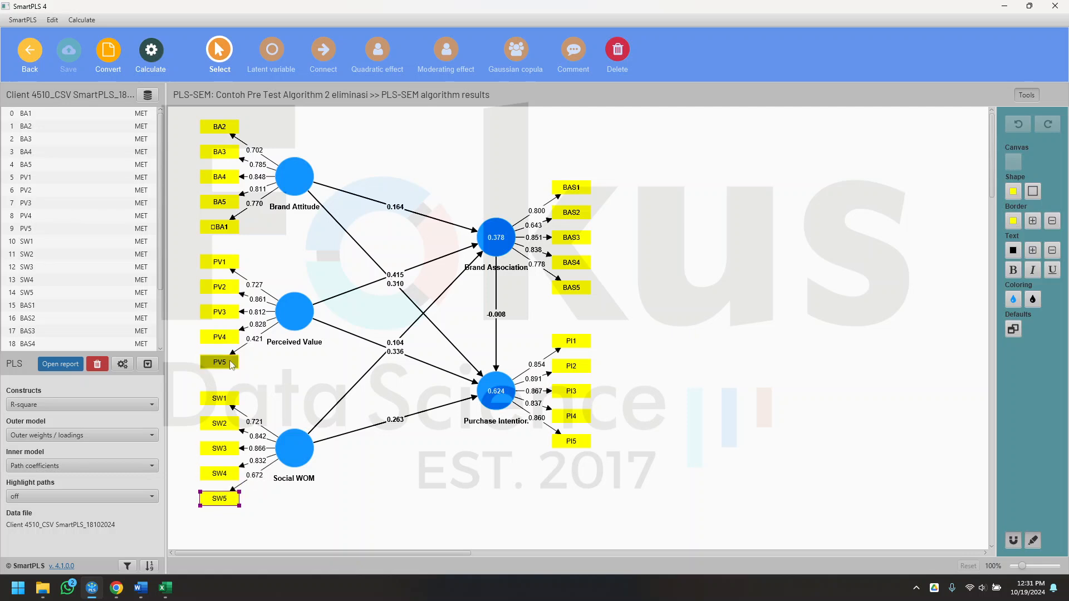
{"action": "left_click", "coordinate": [223, 504], "text": "ctrl"}
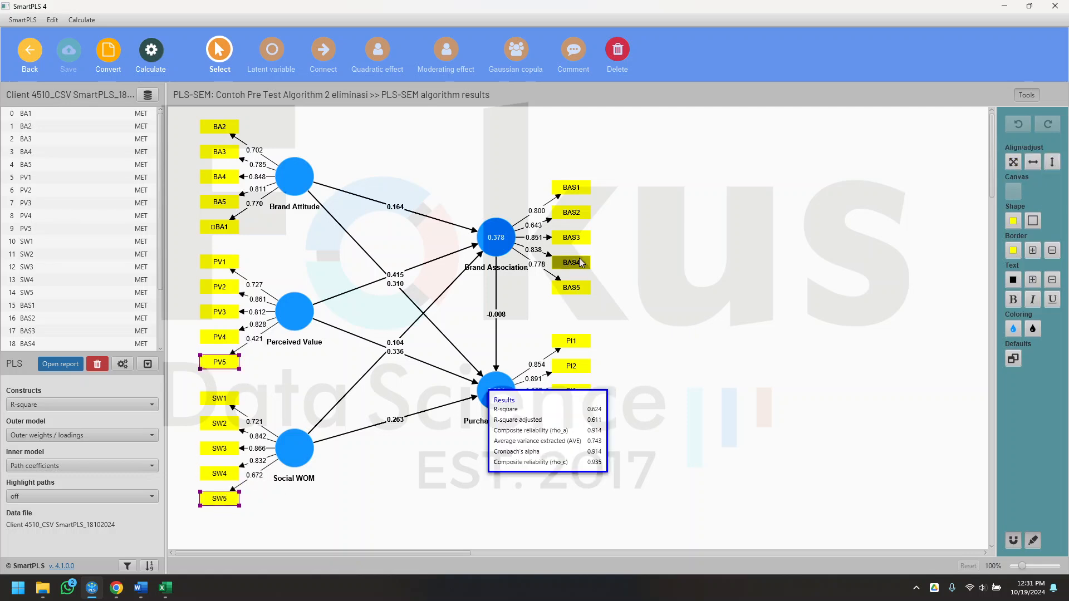
{"action": "left_click", "coordinate": [565, 216], "text": "ctrl"}
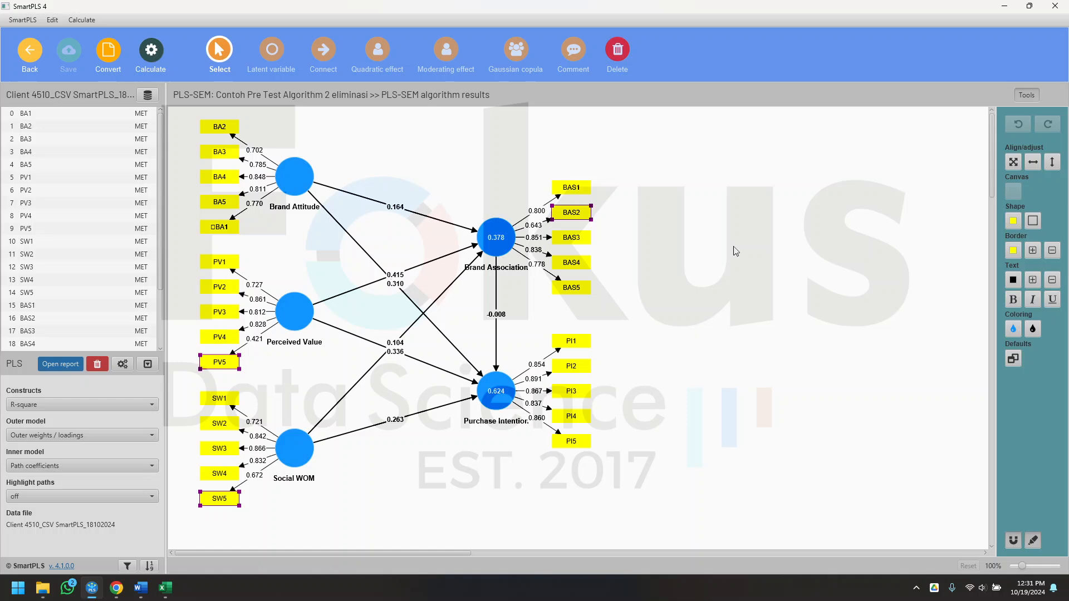
{"action": "key", "text": "Delete"}
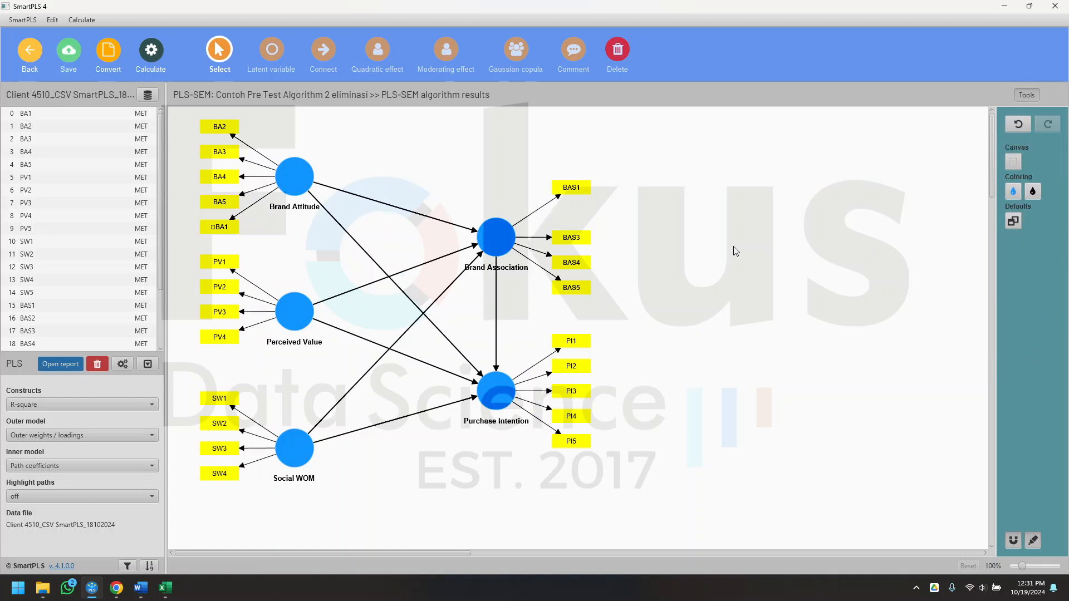
Step: Realign the indicators on the right of Brand Association and on the left of Perceived Value and Social WOM, and save the model
{"action": "left_click", "coordinate": [496, 237]}
{"action": "left_click", "coordinate": [1053, 172]}
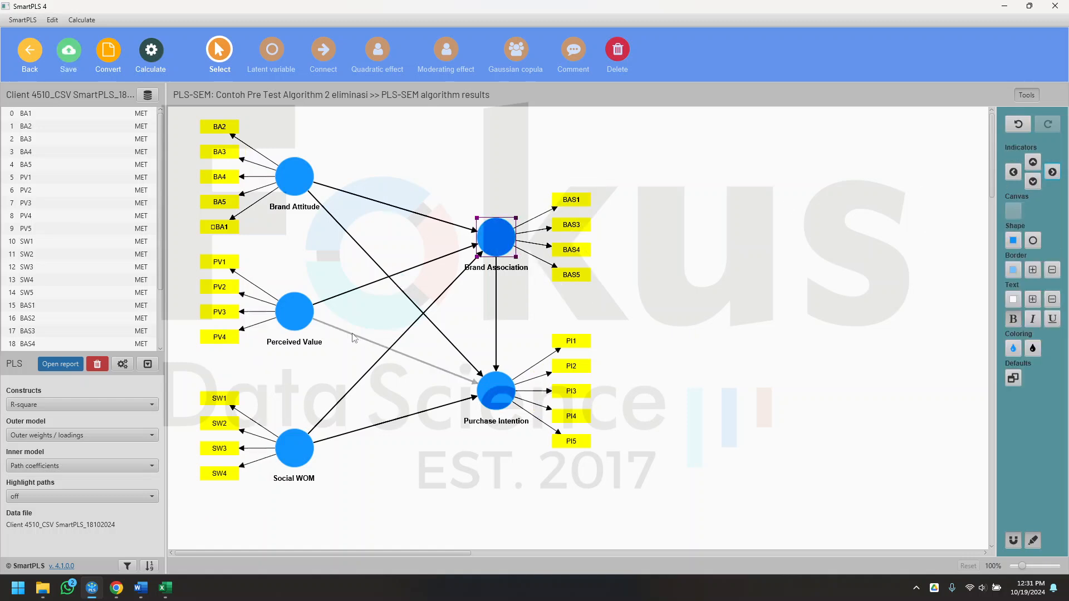
{"action": "left_click", "coordinate": [295, 309]}
{"action": "left_click", "coordinate": [1013, 172]}
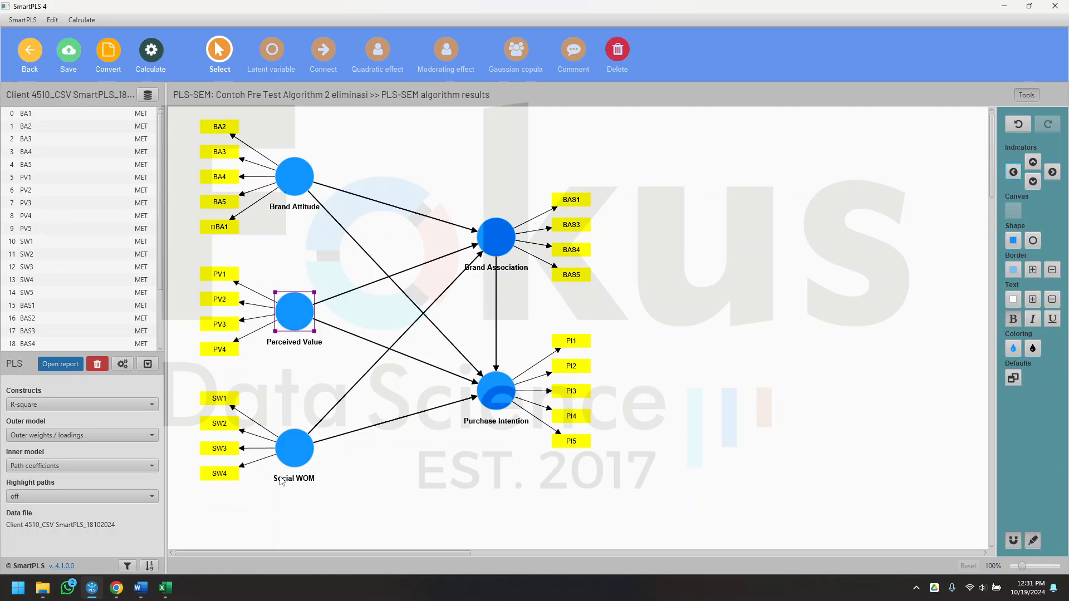
{"action": "left_click", "coordinate": [294, 448]}
{"action": "left_click", "coordinate": [1013, 173]}
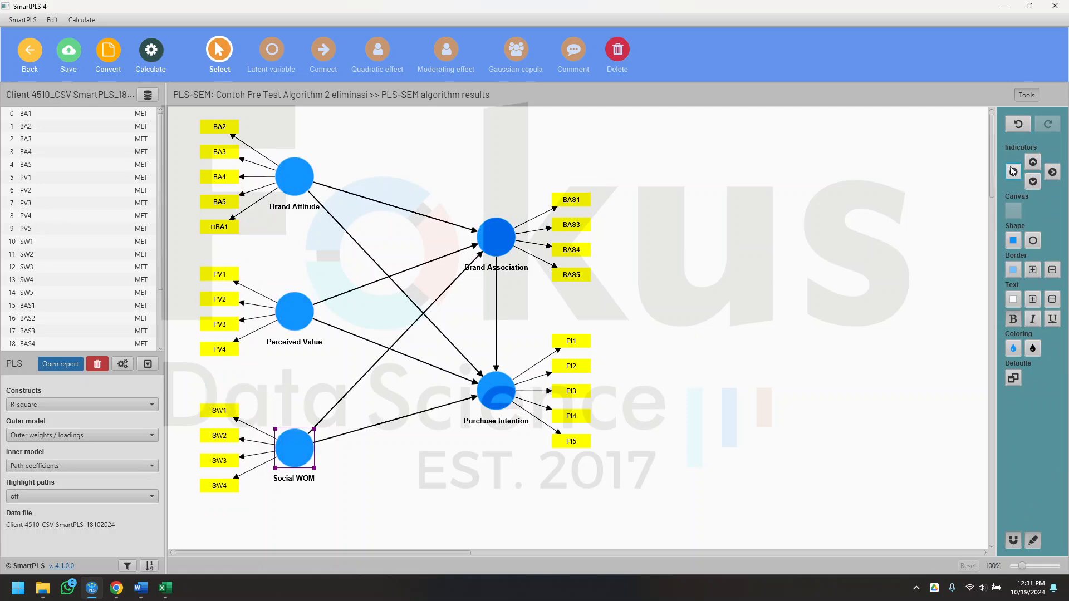
{"action": "left_click", "coordinate": [69, 61]}
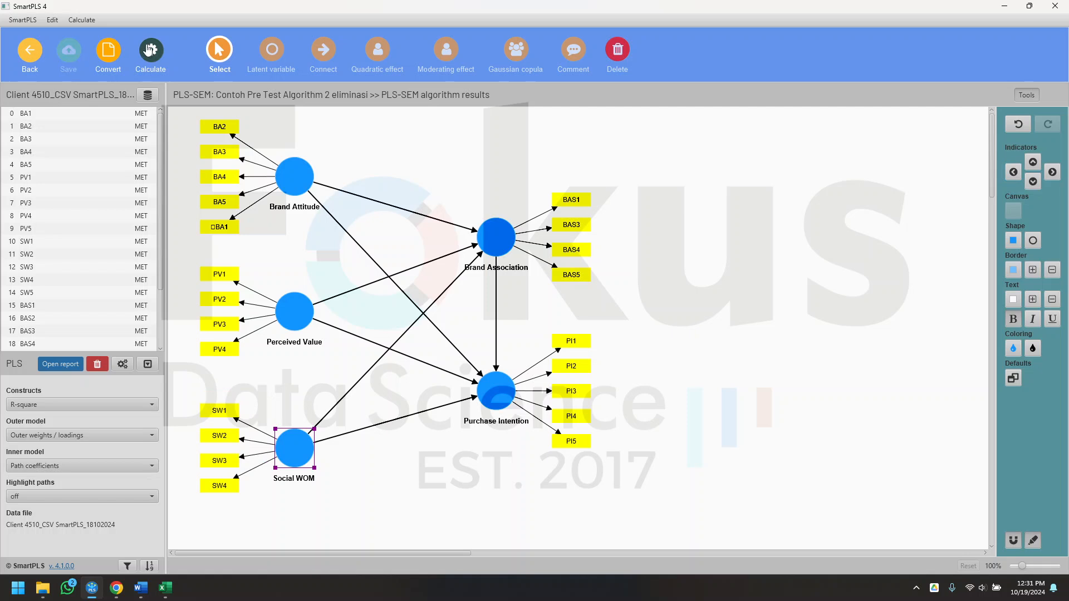
Step: Run the PLS-SEM algorithm on the reduced model with the Path weighting scheme and open its report
{"action": "left_click", "coordinate": [151, 51]}
{"action": "key", "text": "Escape"}
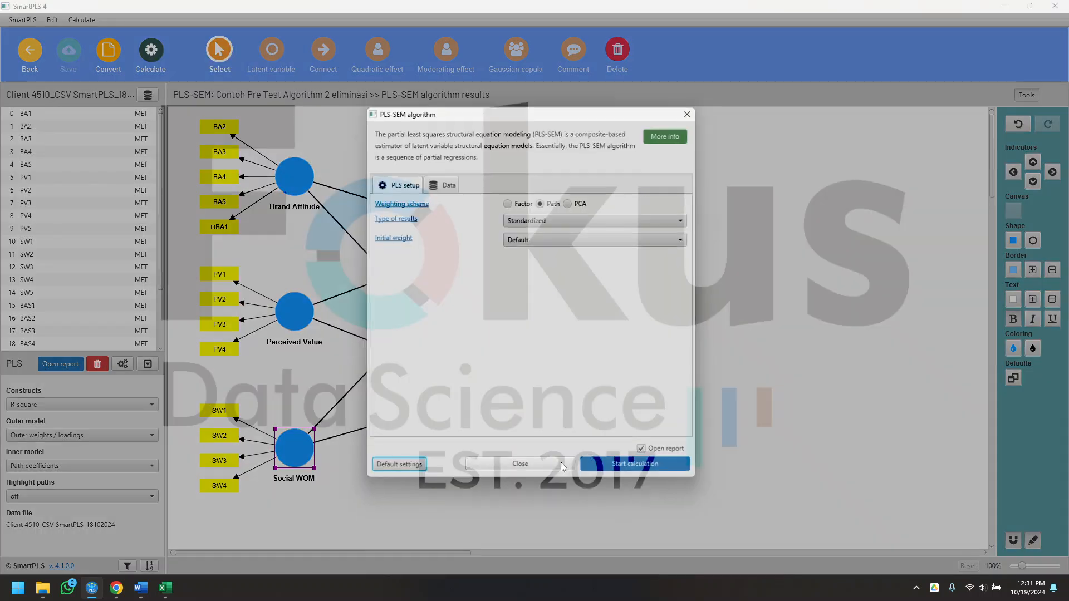
{"action": "left_click", "coordinate": [601, 467]}
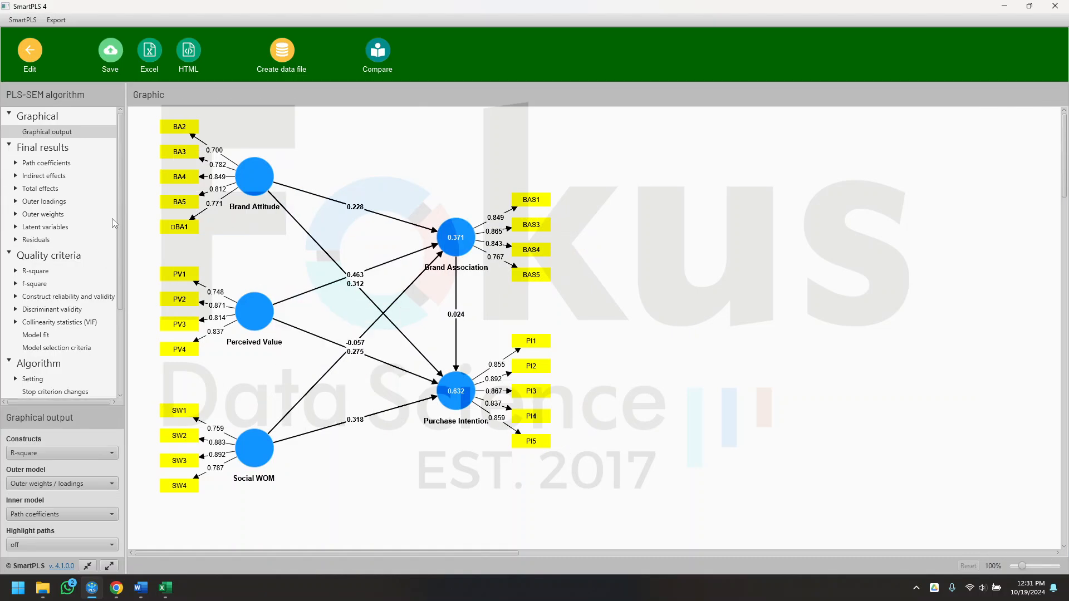
Step: Review the recalculated outer loadings and construct reliability and validity overview, and compare them with the Outer Model 2 section of the Word interpretation document
{"action": "left_click", "coordinate": [50, 203]}
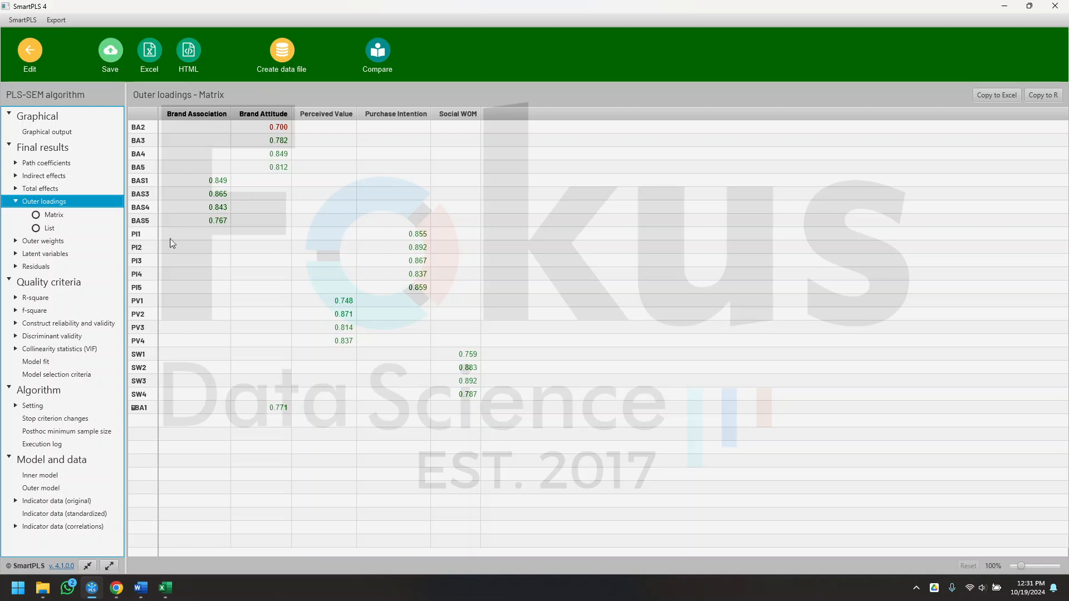
{"action": "left_click", "coordinate": [52, 328]}
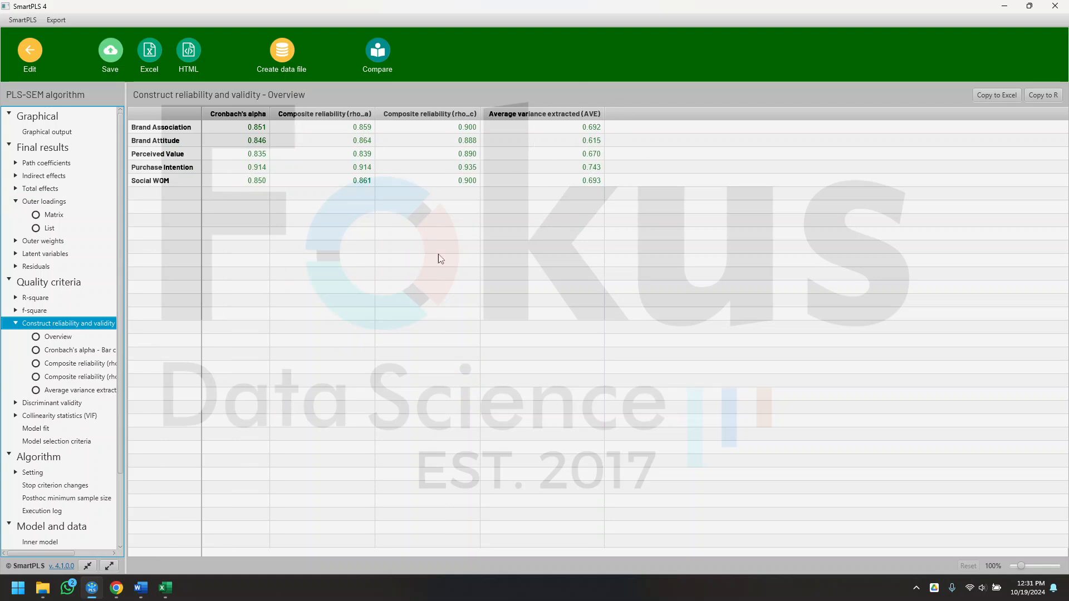
{"action": "left_click", "coordinate": [141, 587]}
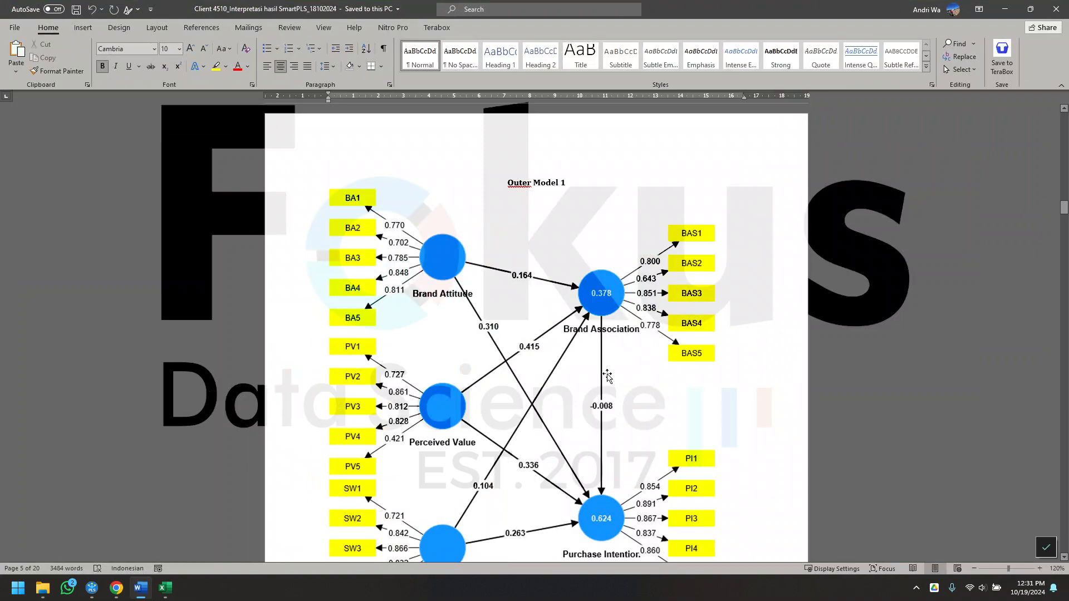
{"action": "scroll", "coordinate": [597, 405], "scroll_direction": "down", "scroll_amount": 15}
{"action": "scroll", "coordinate": [597, 405], "scroll_direction": "down", "scroll_amount": 8}
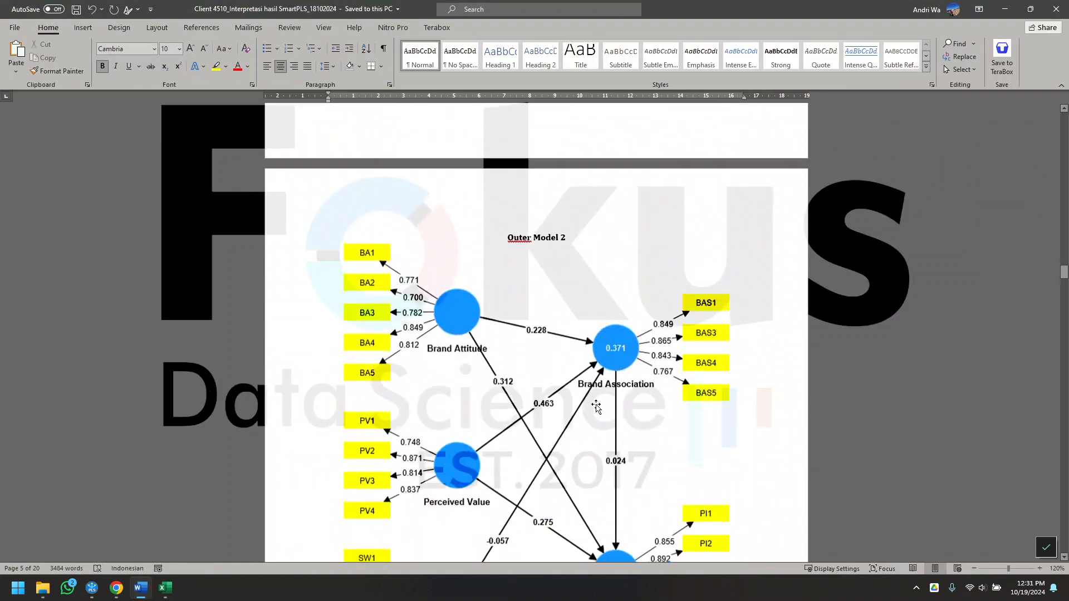
{"action": "scroll", "coordinate": [562, 328], "scroll_direction": "down", "scroll_amount": 3}
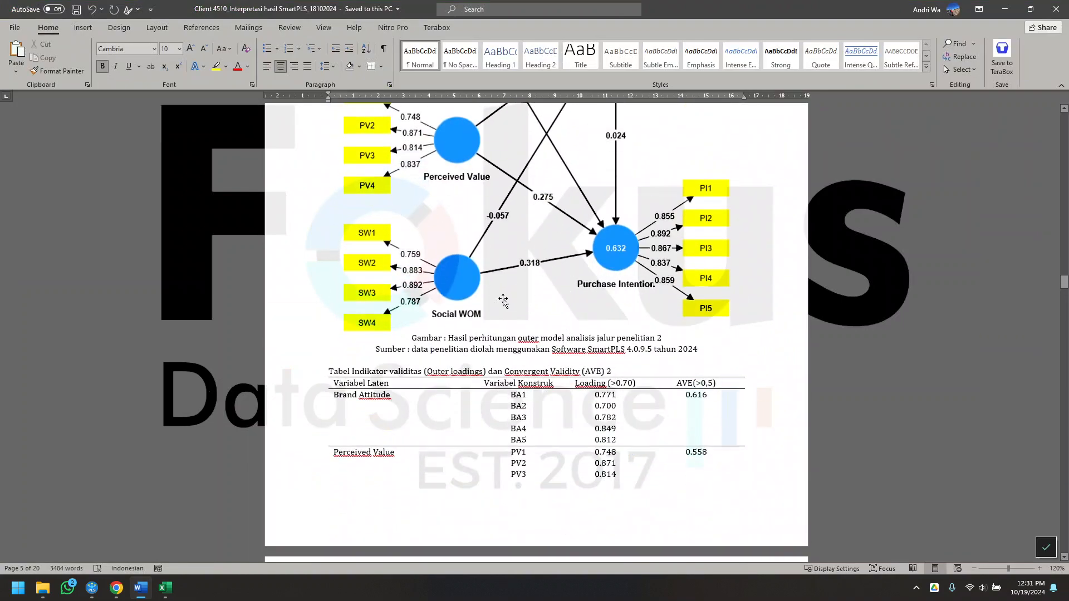
{"action": "scroll", "coordinate": [502, 309], "scroll_direction": "up", "scroll_amount": 4}
{"action": "scroll", "coordinate": [513, 379], "scroll_direction": "down", "scroll_amount": 9}
{"action": "scroll", "coordinate": [516, 386], "scroll_direction": "down", "scroll_amount": 15}
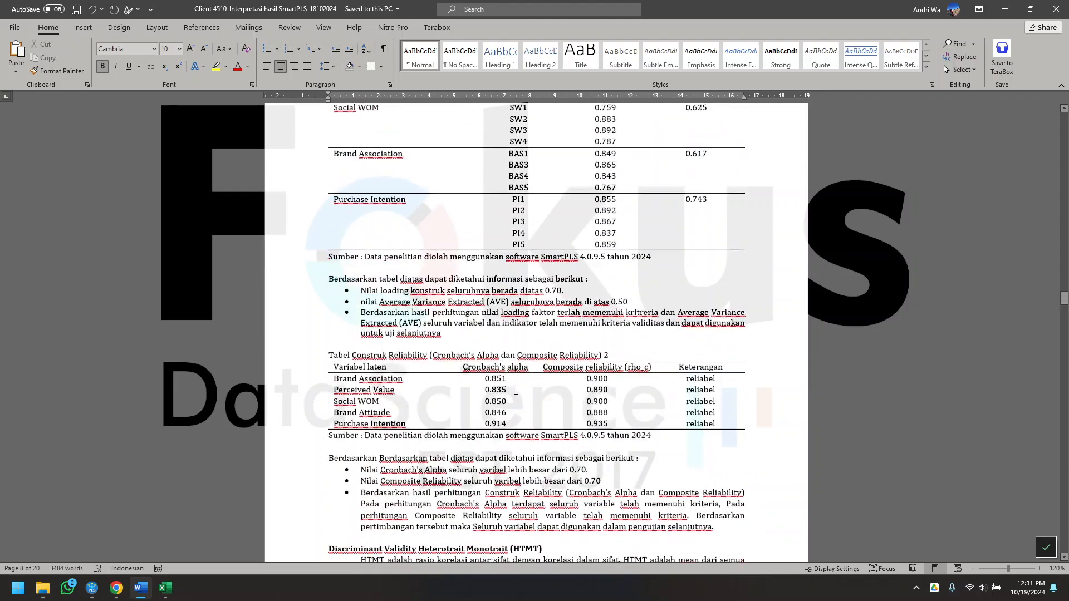
Step: Read the Discriminant Validity HTMT section in the Word document and view the matching HTMT matrix in the SmartPLS report
{"action": "scroll", "coordinate": [474, 234], "scroll_direction": "down", "scroll_amount": 1}
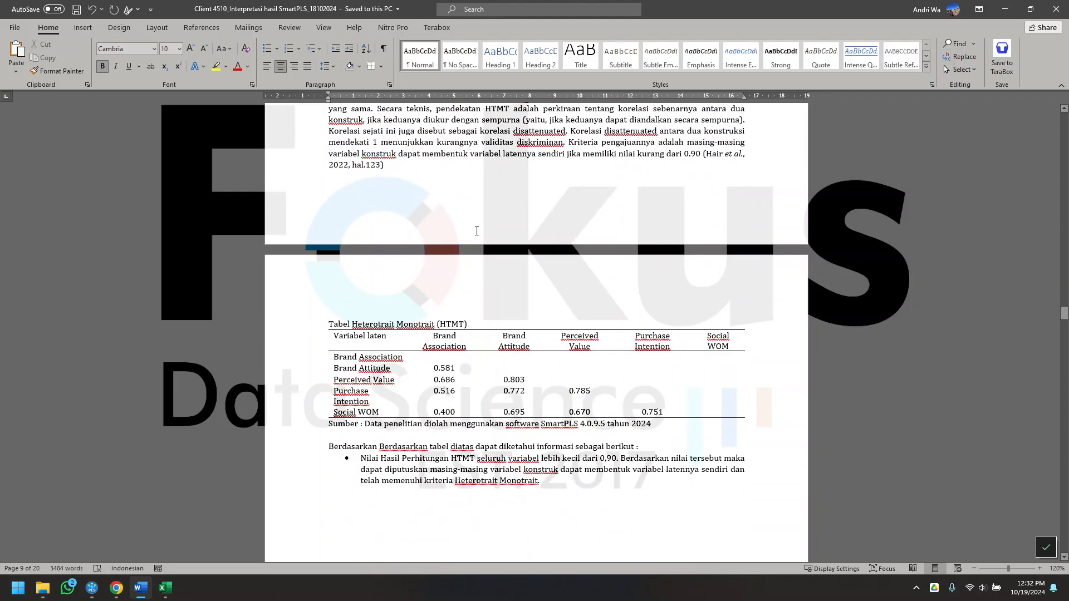
{"action": "scroll", "coordinate": [470, 233], "scroll_direction": "up", "scroll_amount": 5}
{"action": "left_click", "coordinate": [439, 225]}
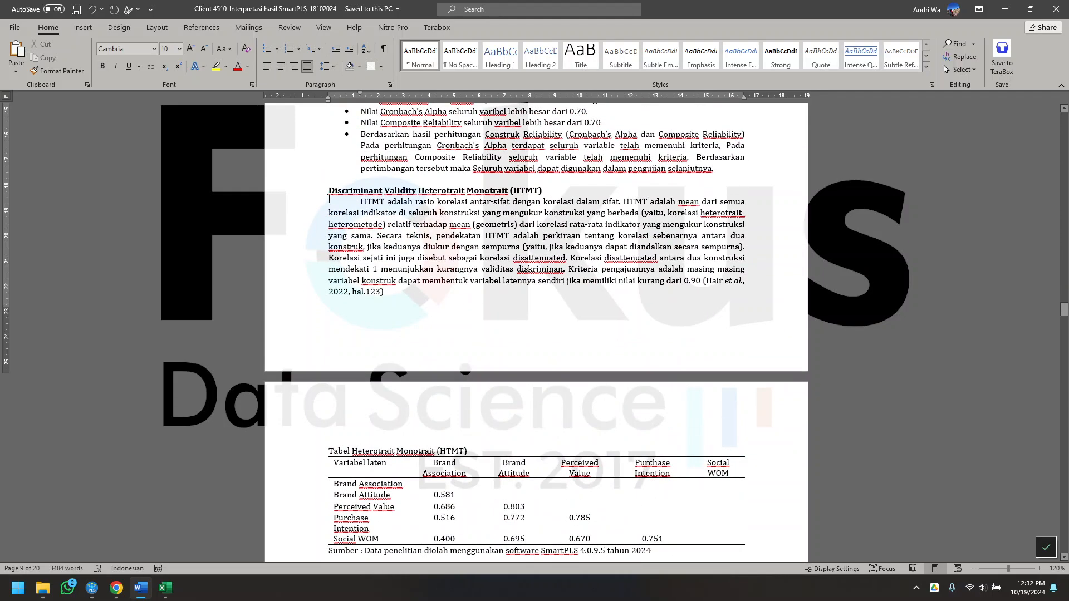
{"action": "left_click_drag", "start_coordinate": [346, 193], "coordinate": [430, 201]}
{"action": "left_click", "coordinate": [460, 247]}
{"action": "scroll", "coordinate": [550, 209], "scroll_direction": "down", "scroll_amount": 5}
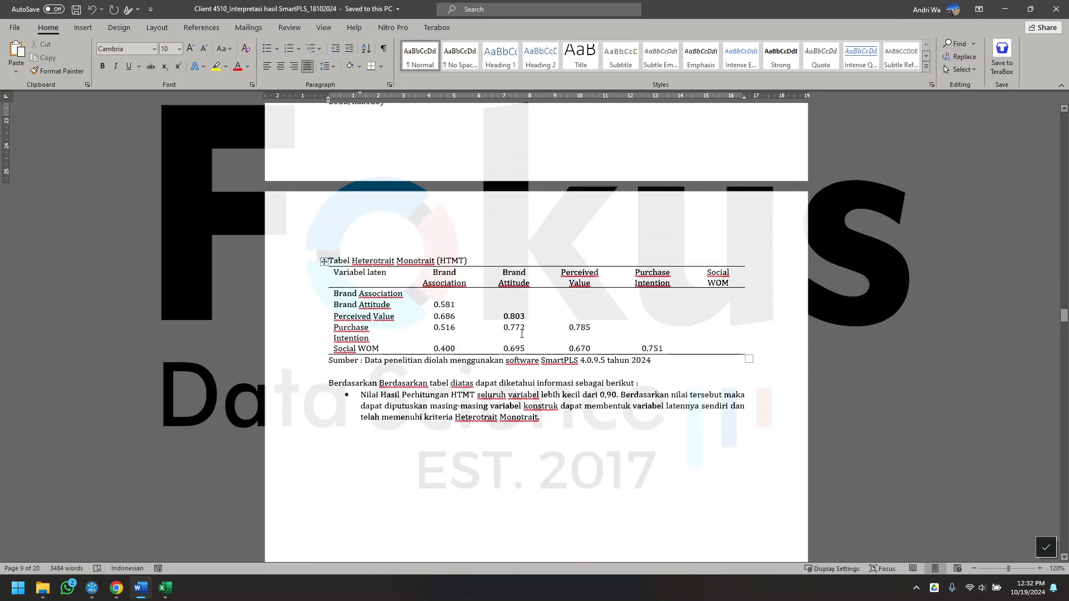
{"action": "left_click", "coordinate": [96, 586]}
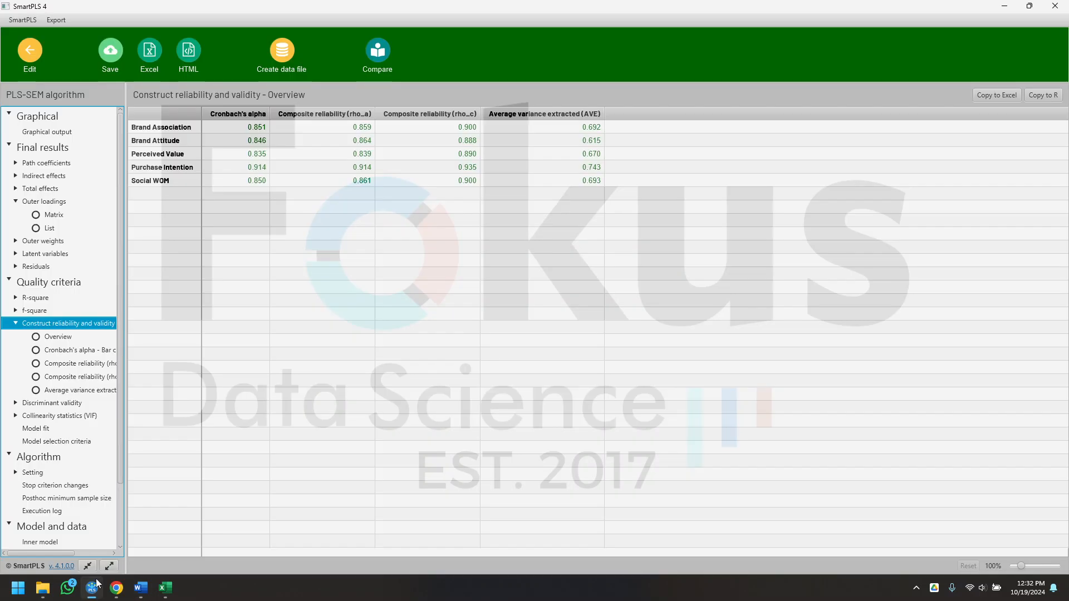
{"action": "left_click", "coordinate": [72, 406]}
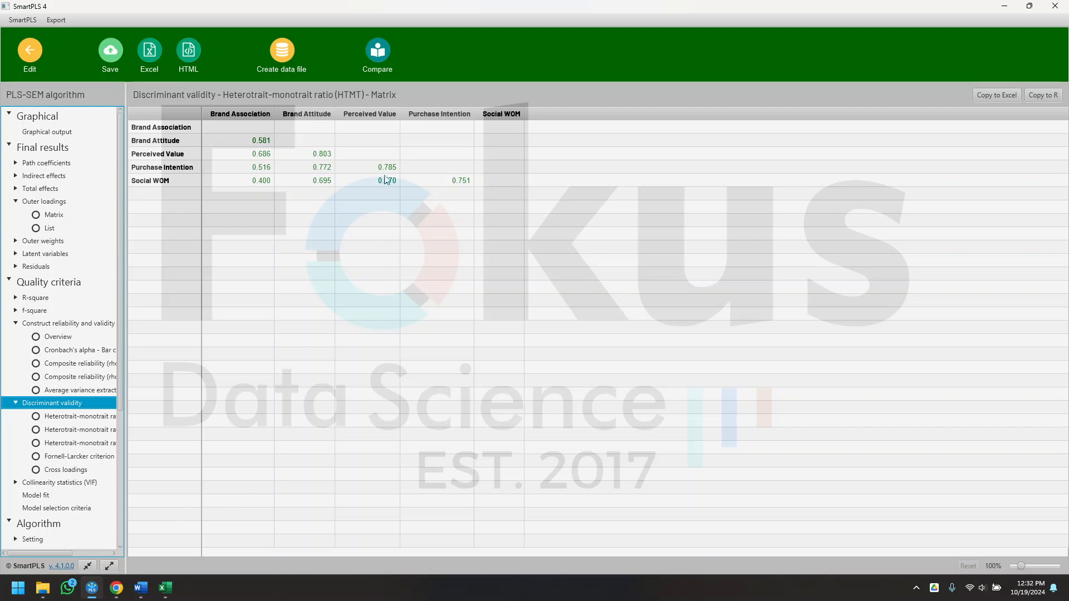
Step: Read the collinearity assessment section in Word and view the inner model VIF values as a list in the SmartPLS report
{"action": "left_click", "coordinate": [141, 588]}
{"action": "scroll", "coordinate": [500, 420], "scroll_direction": "down", "scroll_amount": 8}
{"action": "scroll", "coordinate": [500, 420], "scroll_direction": "down", "scroll_amount": 10}
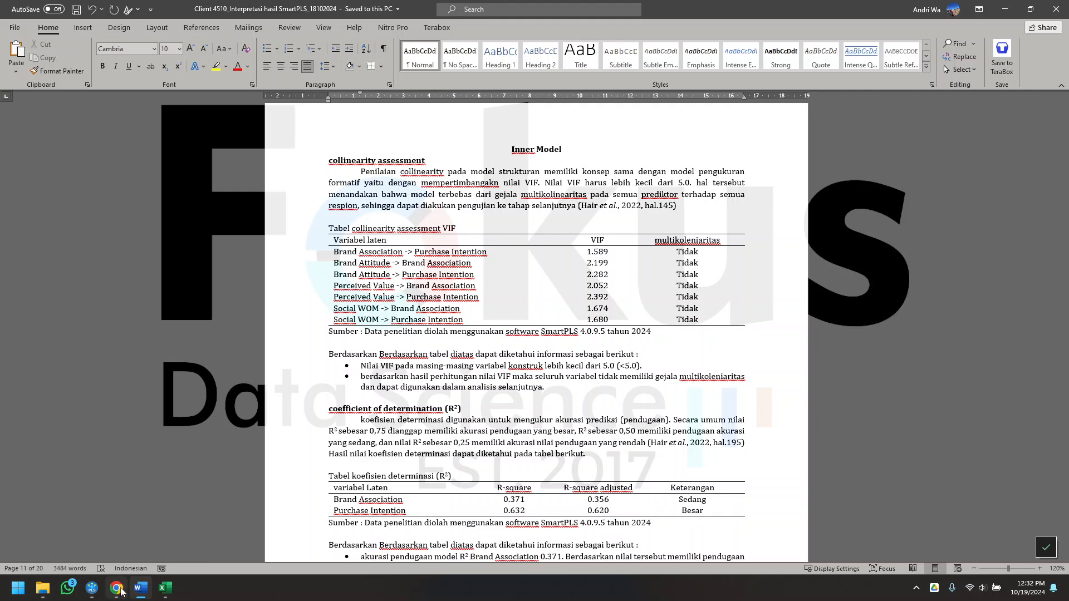
{"action": "left_click", "coordinate": [90, 592]}
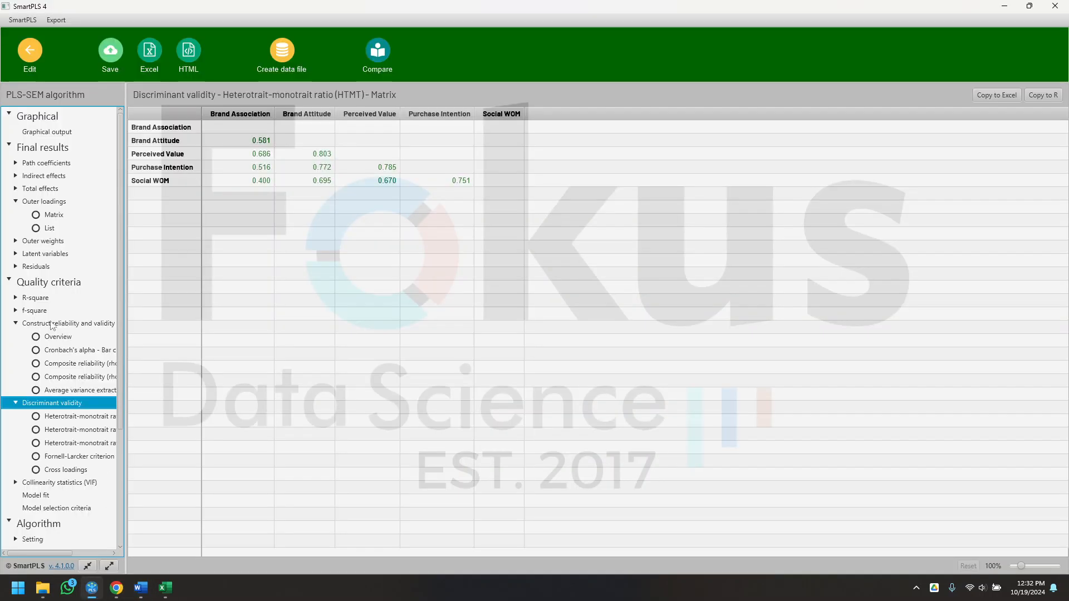
{"action": "left_click", "coordinate": [62, 484]}
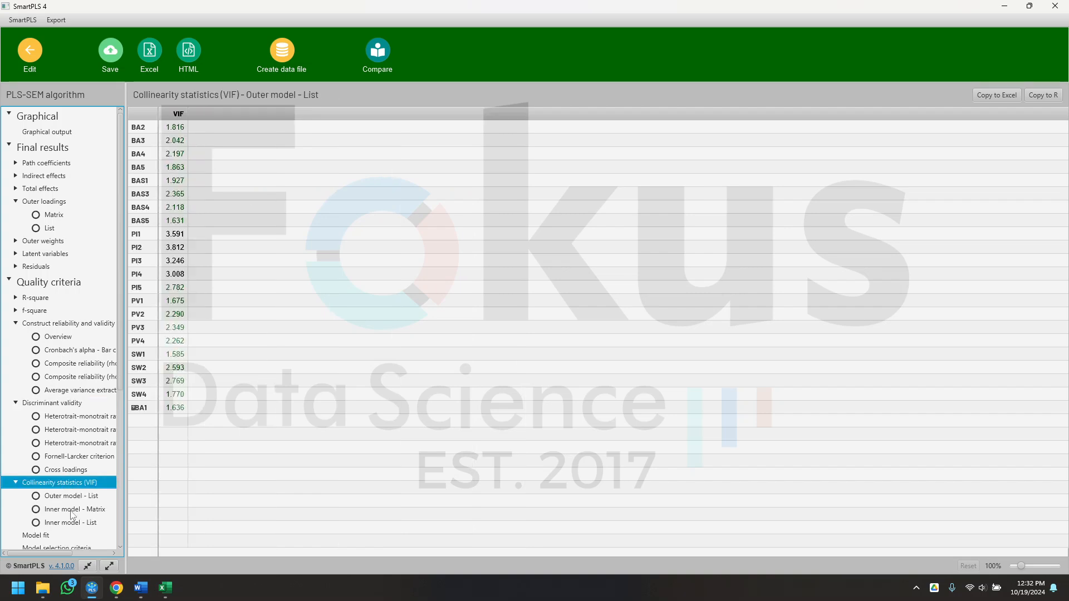
{"action": "left_click", "coordinate": [72, 511]}
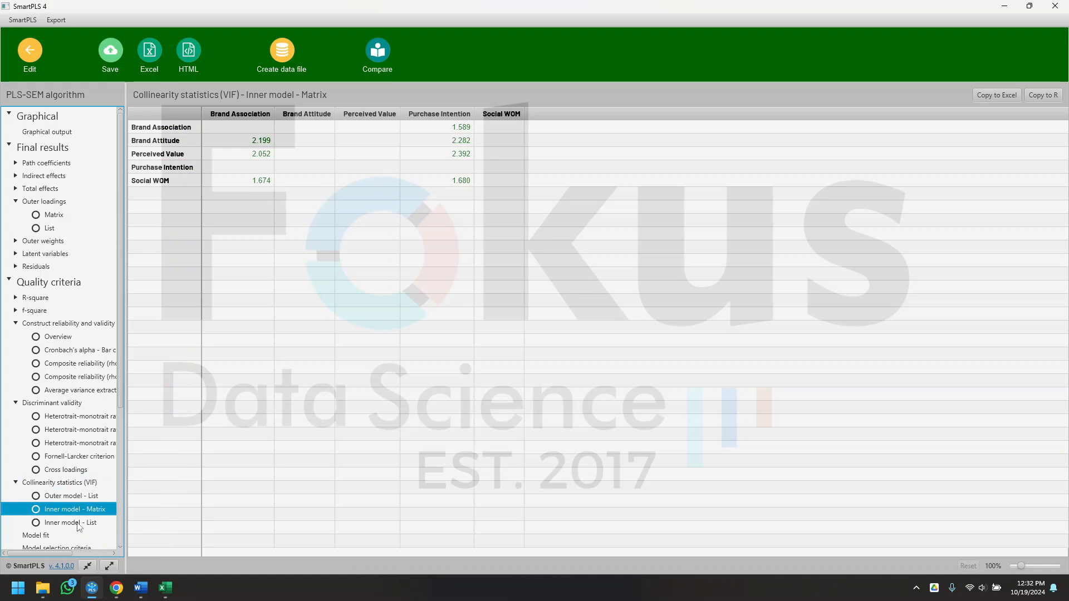
{"action": "left_click", "coordinate": [74, 523]}
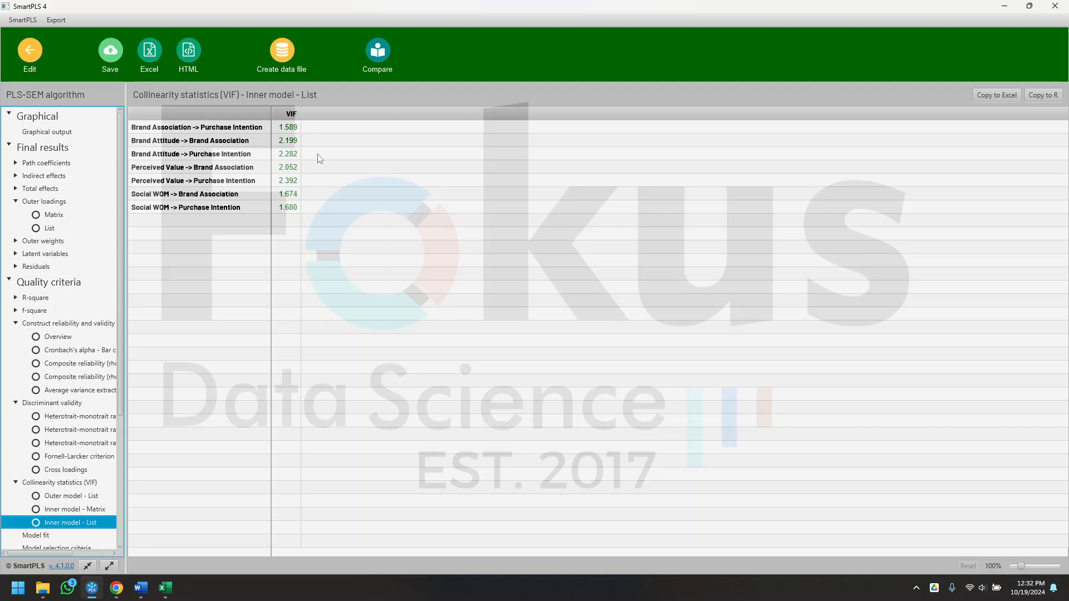
Step: Read the coefficient of determination section in Word, and view the R-square overview and the graphical output in SmartPLS
{"action": "left_click", "coordinate": [140, 587]}
{"action": "scroll", "coordinate": [403, 272], "scroll_direction": "down", "scroll_amount": 8}
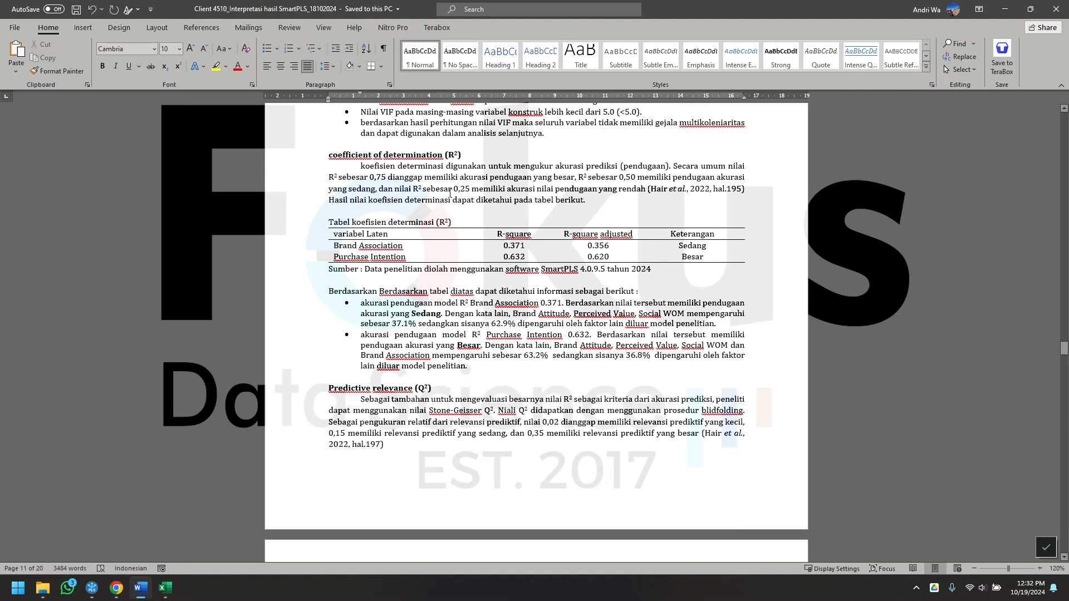
{"action": "left_click", "coordinate": [92, 587]}
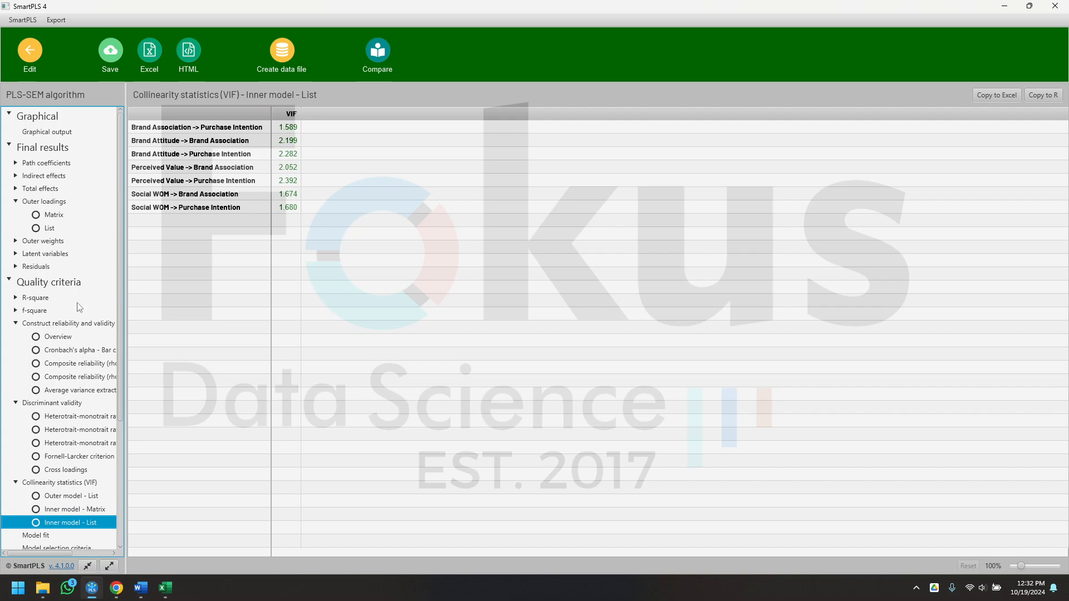
{"action": "left_click", "coordinate": [34, 298]}
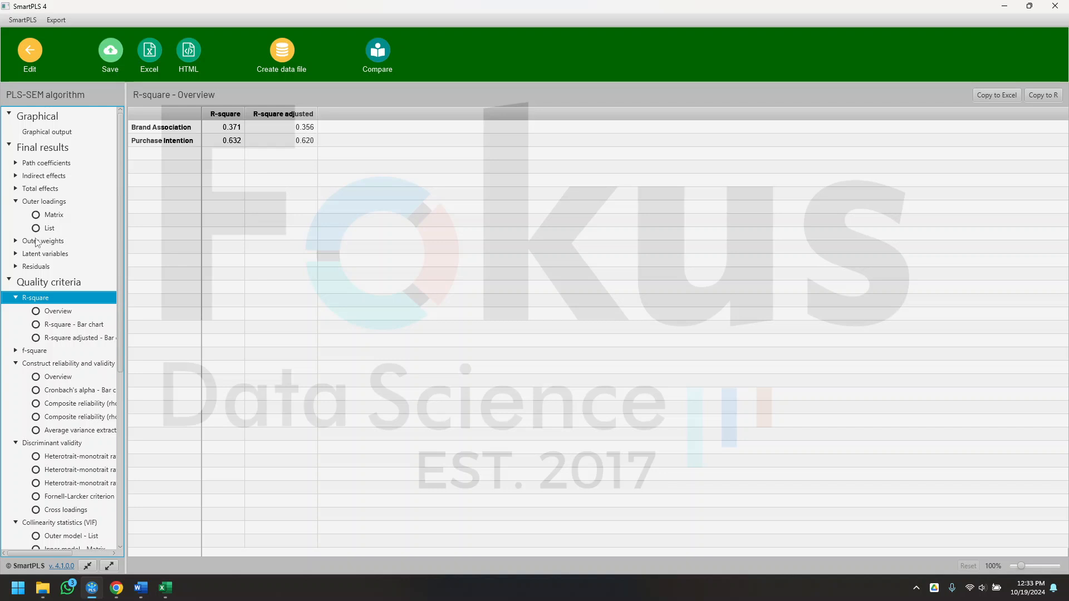
{"action": "left_click", "coordinate": [49, 134]}
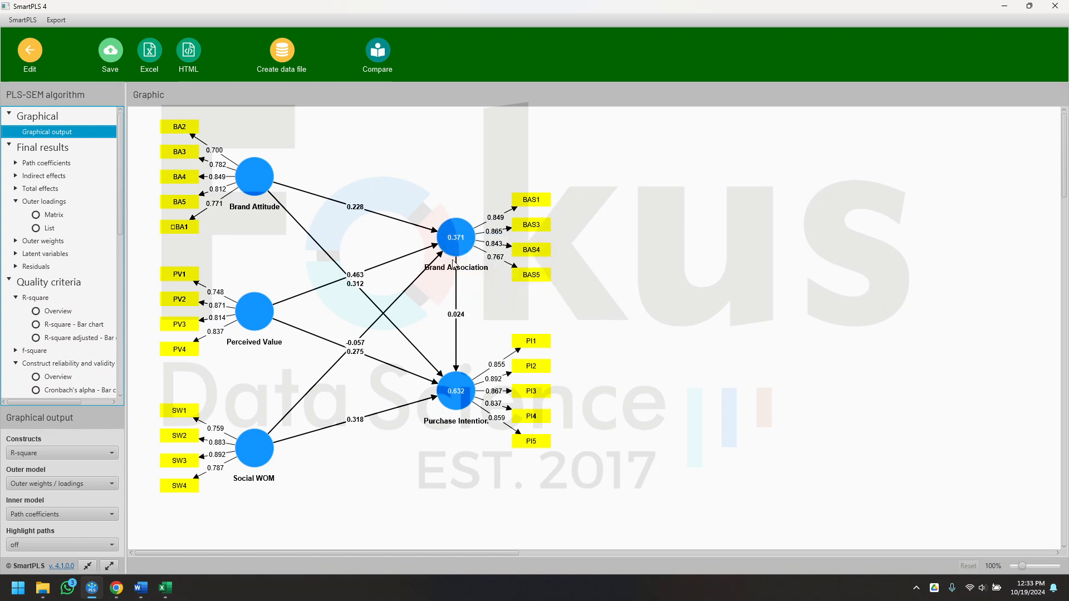
{"action": "mouse_move", "coordinate": [449, 250]}
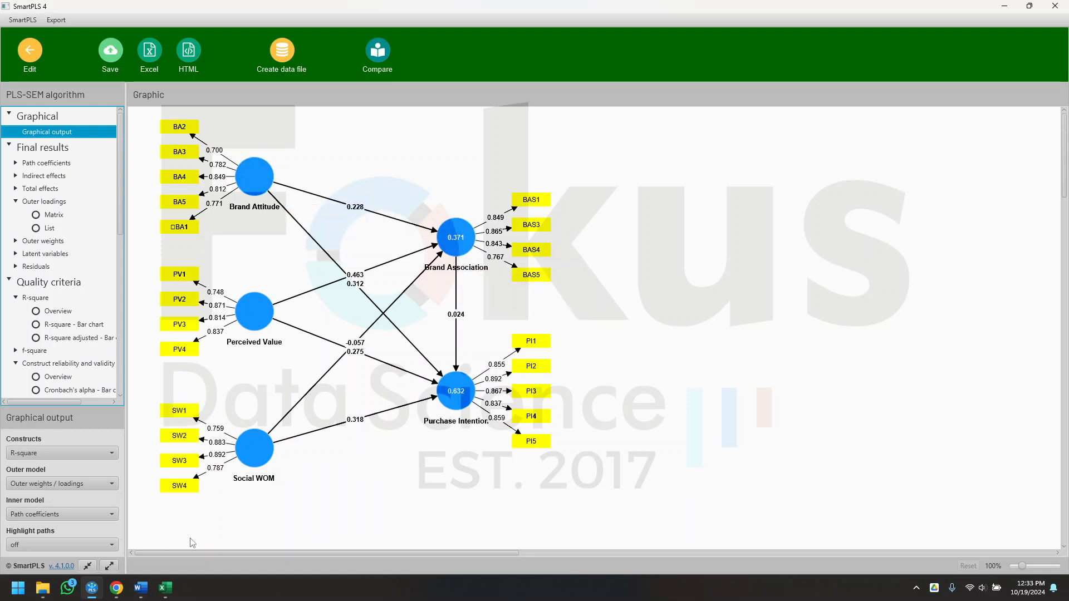
Step: Return to Word and review the R² interpretation for Purchase Intention against the Outer Model 2 path diagram
{"action": "left_click", "coordinate": [141, 596]}
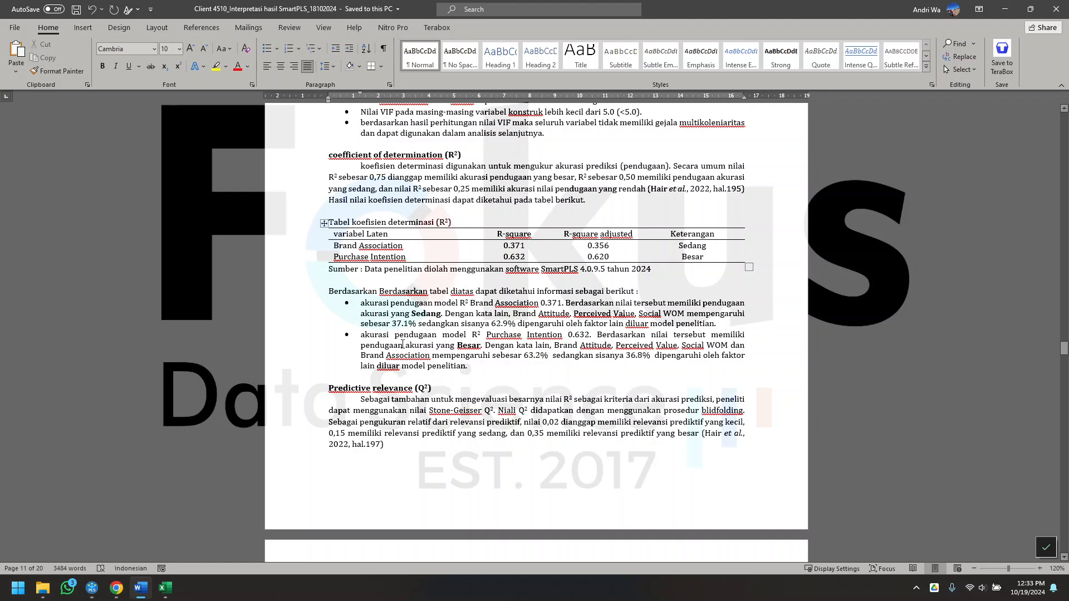
{"action": "left_click_drag", "start_coordinate": [492, 338], "coordinate": [566, 338]}
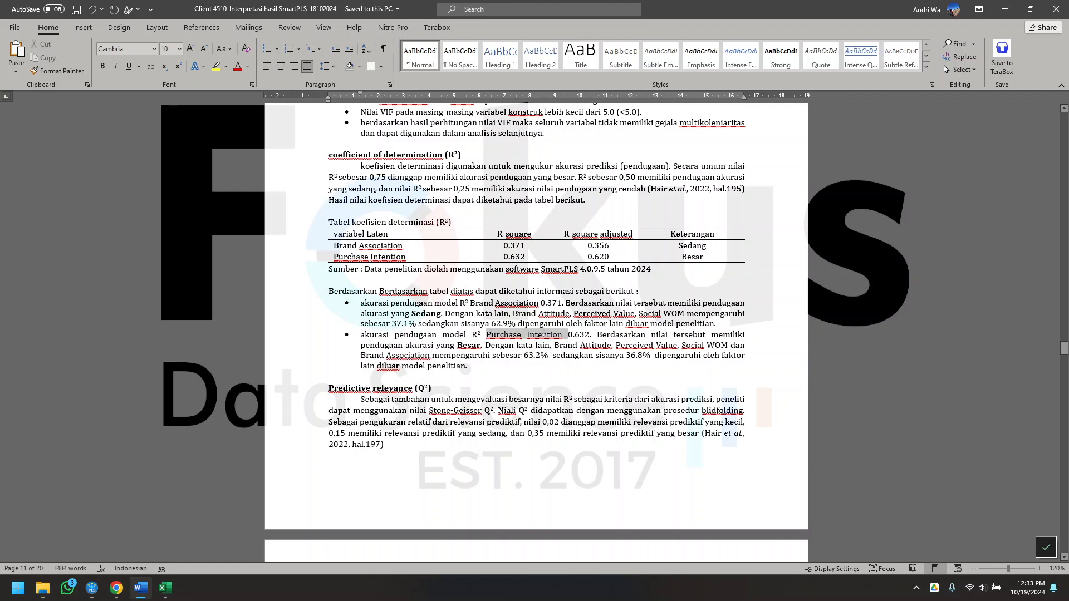
{"action": "scroll", "coordinate": [520, 389], "scroll_direction": "up", "scroll_amount": 12}
{"action": "scroll", "coordinate": [520, 389], "scroll_direction": "up", "scroll_amount": 15}
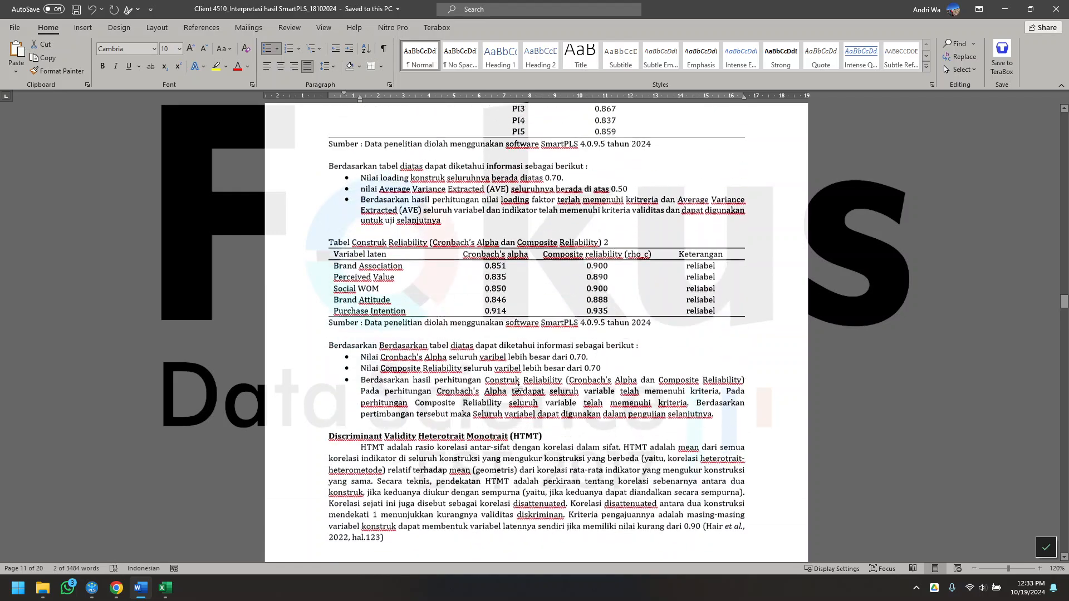
{"action": "scroll", "coordinate": [555, 431], "scroll_direction": "down", "scroll_amount": 1}
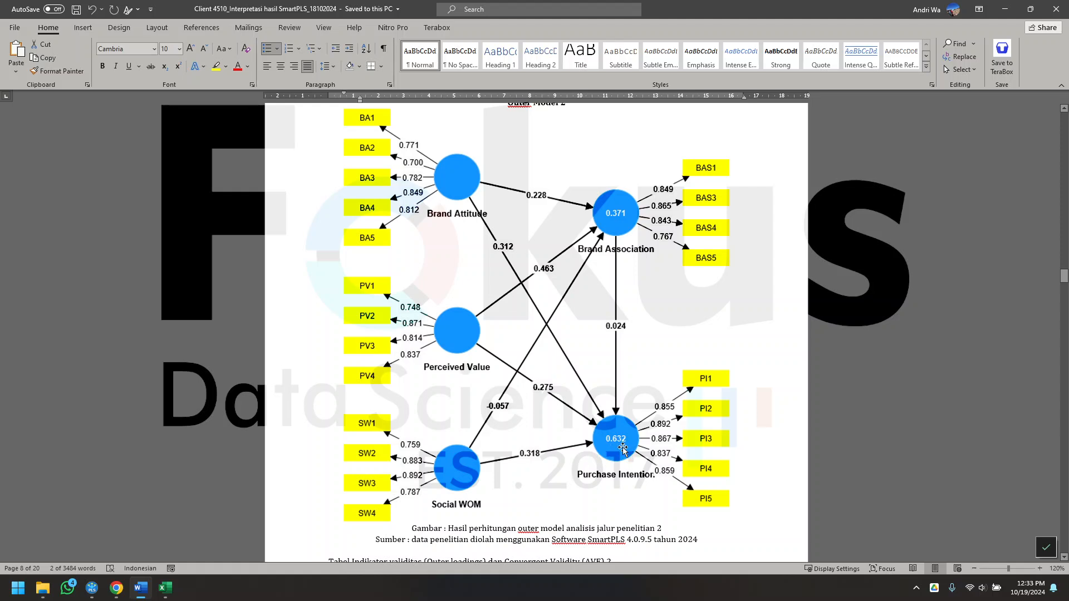
{"action": "scroll", "coordinate": [614, 462], "scroll_direction": "down", "scroll_amount": 15}
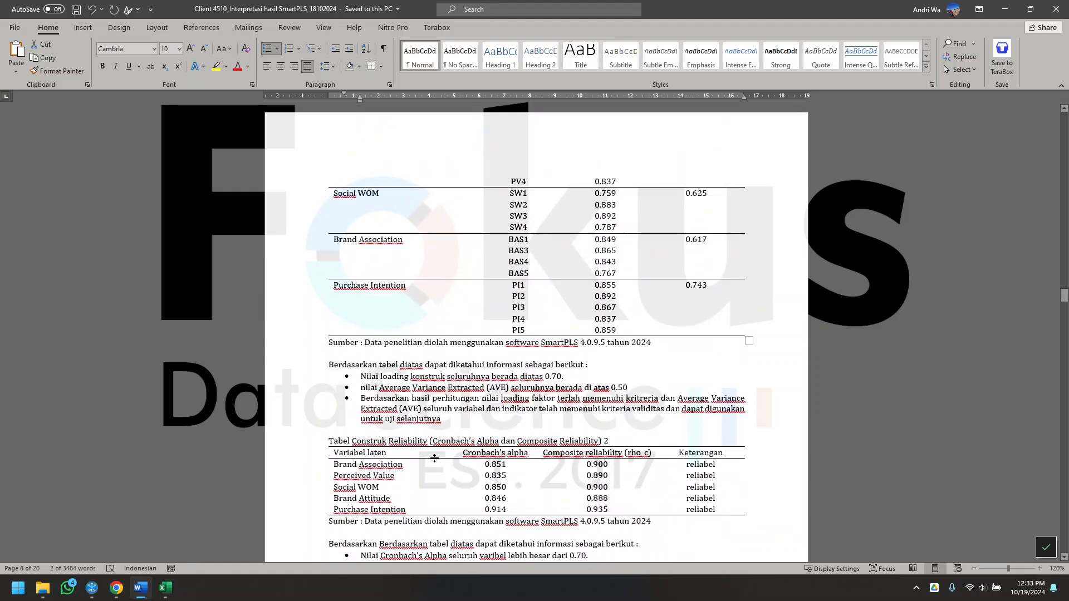
{"action": "scroll", "coordinate": [436, 458], "scroll_direction": "down", "scroll_amount": 15}
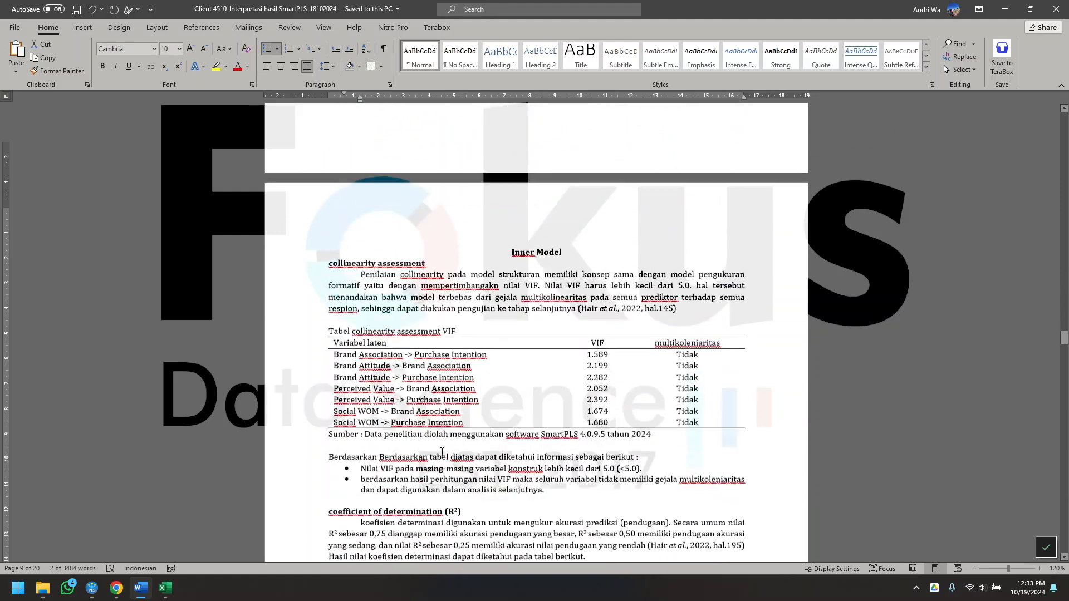
{"action": "scroll", "coordinate": [452, 467], "scroll_direction": "down", "scroll_amount": 6}
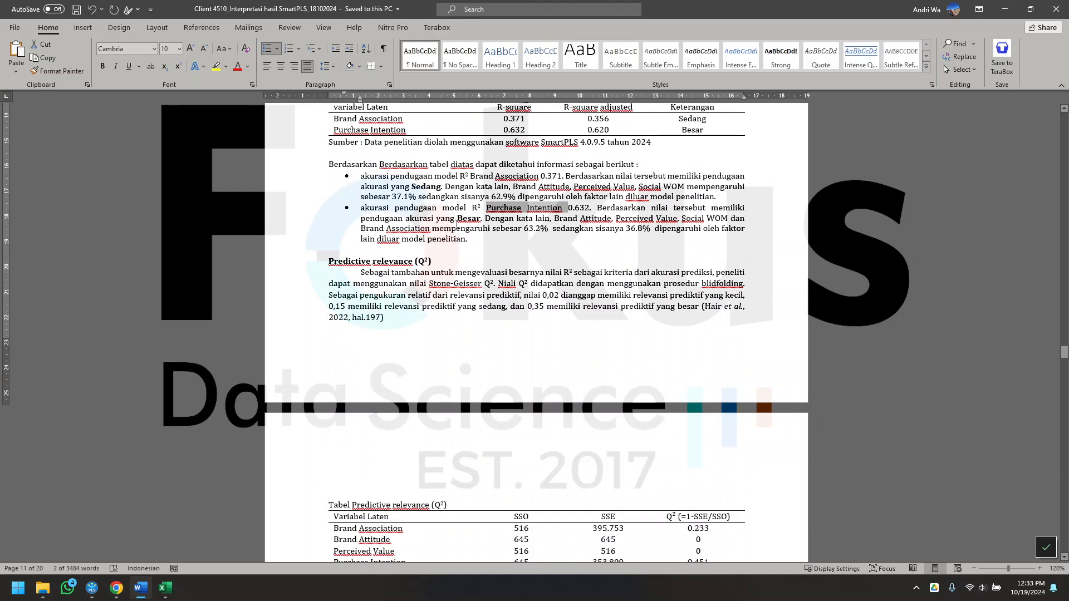
Step: Read the Predictive relevance (Q²) section and its table in the Word document, continuing to the effect size section
{"action": "scroll", "coordinate": [414, 328], "scroll_direction": "down", "scroll_amount": 4}
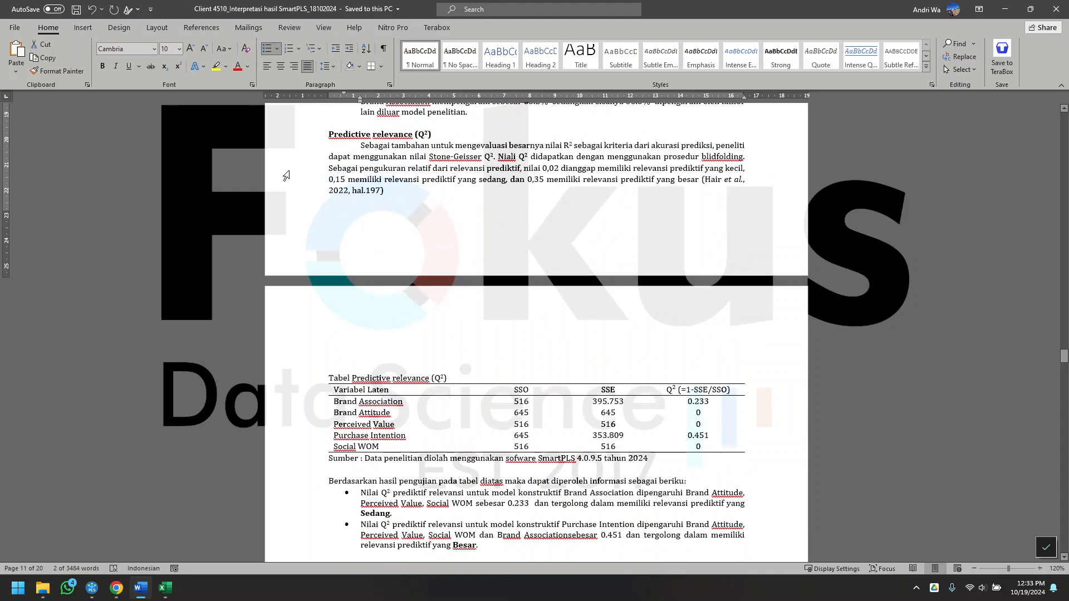
{"action": "left_click", "coordinate": [424, 133]}
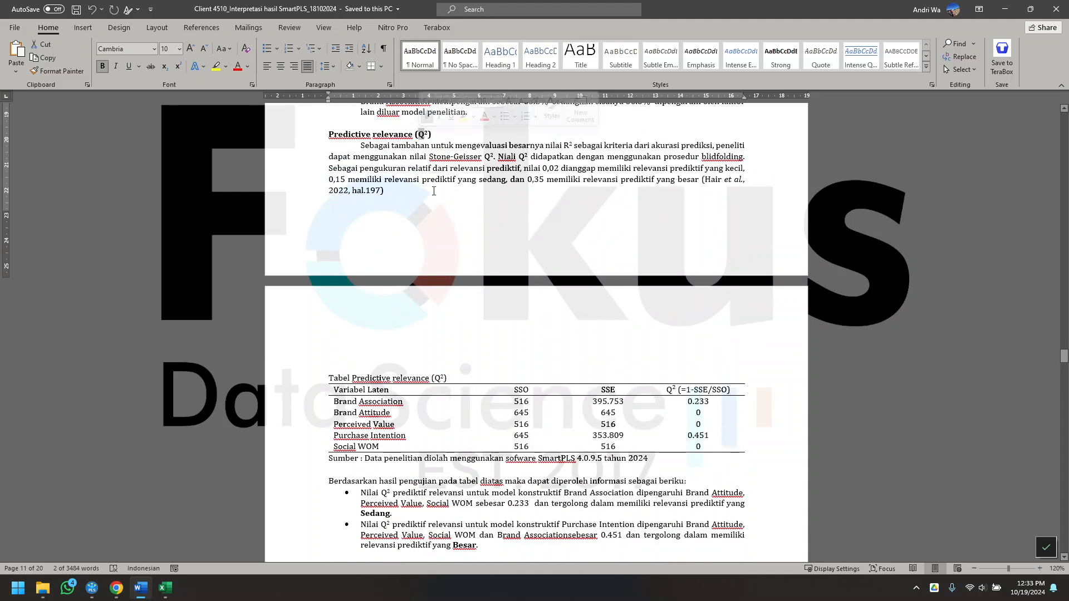
{"action": "scroll", "coordinate": [418, 460], "scroll_direction": "down", "scroll_amount": 6}
{"action": "scroll", "coordinate": [417, 460], "scroll_direction": "down", "scroll_amount": 5}
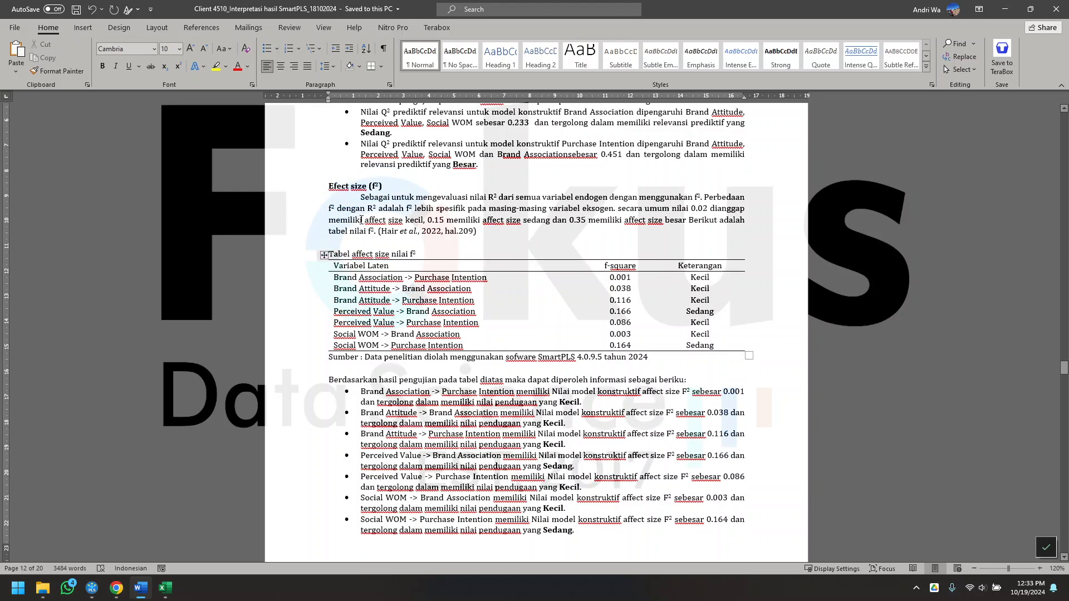
Step: Check the effect size criteria in Word and view the f-square values as a list in the SmartPLS report
{"action": "left_click", "coordinate": [361, 220]}
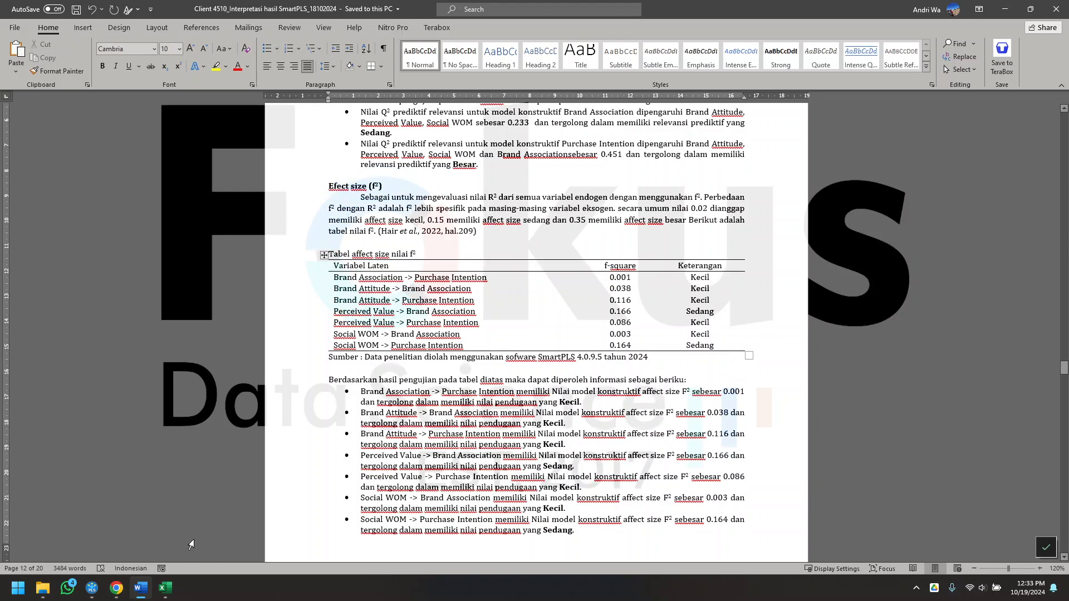
{"action": "left_click", "coordinate": [91, 588]}
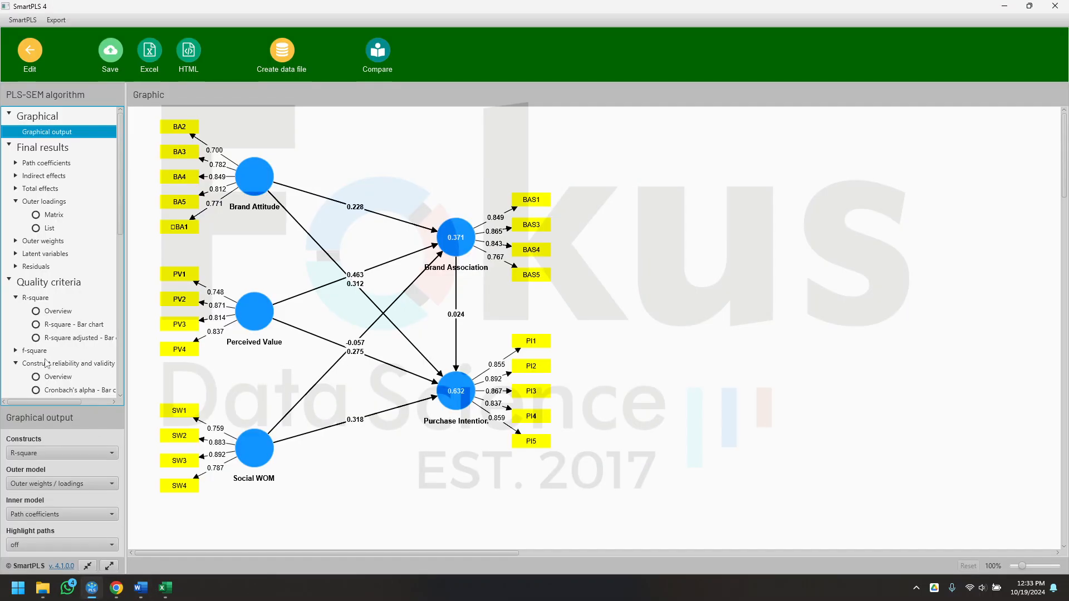
{"action": "left_click", "coordinate": [35, 350]}
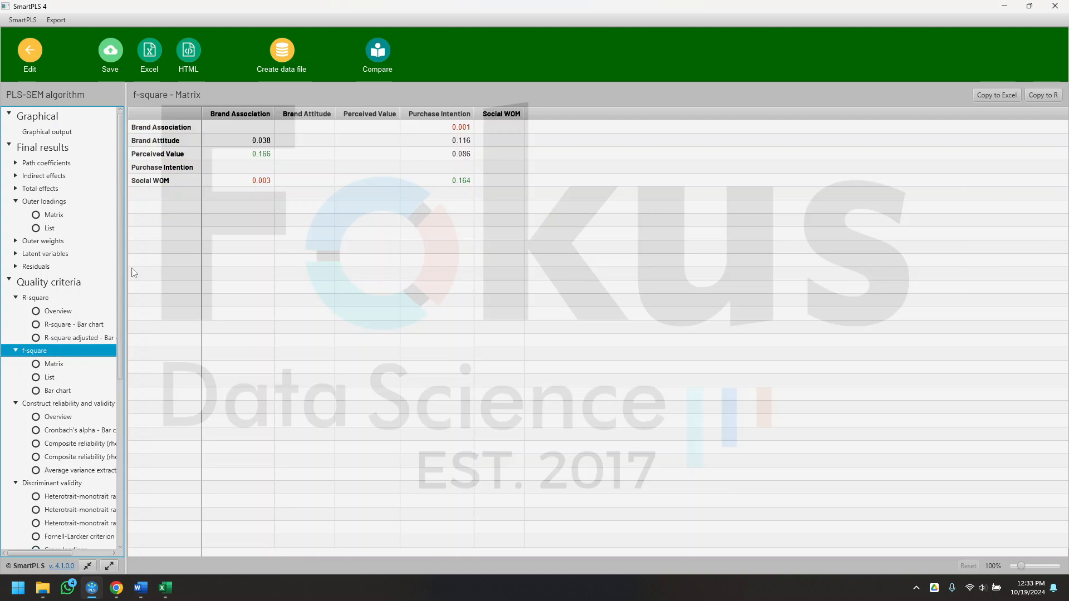
{"action": "left_click", "coordinate": [35, 379]}
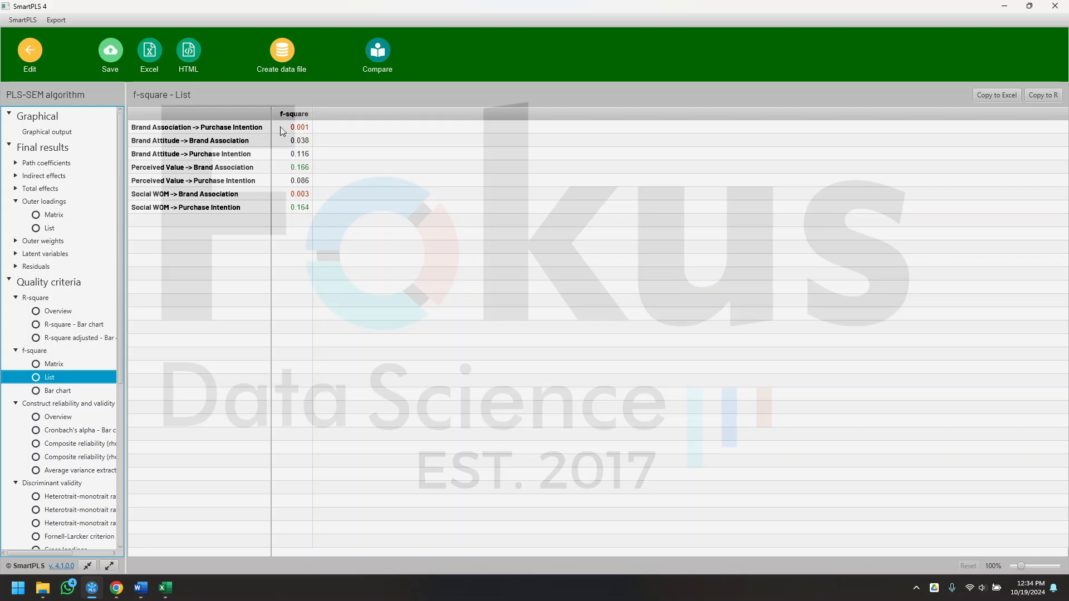
Step: Switch to Word and check the f² effect size criteria against the Brand Association -> Purchase Intention row of the effect size table
{"action": "left_click", "coordinate": [141, 588]}
{"action": "left_click", "coordinate": [482, 220]}
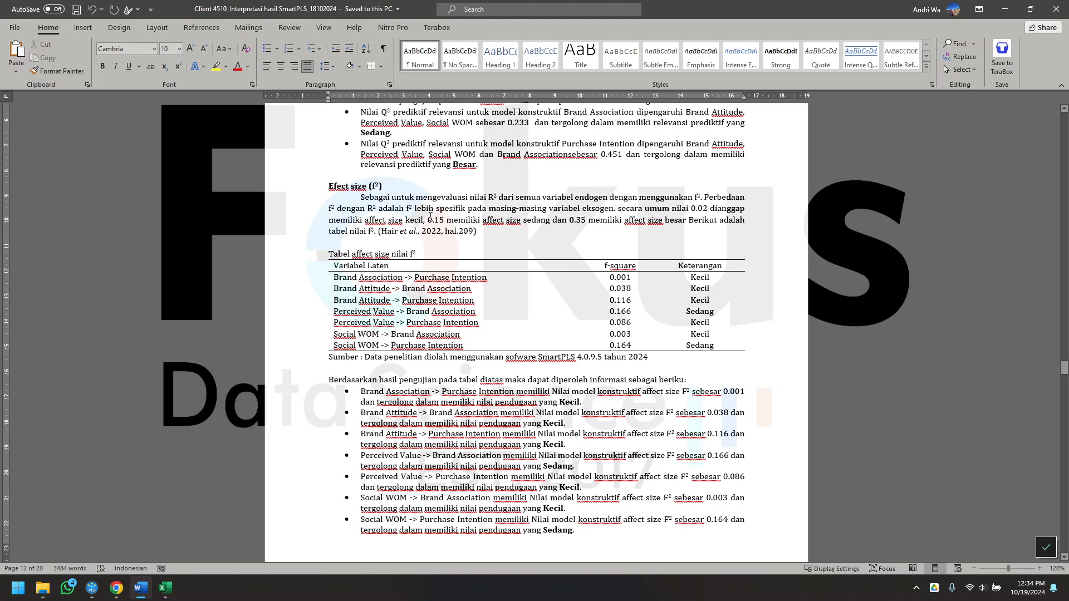
{"action": "left_click_drag", "start_coordinate": [424, 211], "coordinate": [441, 223]}
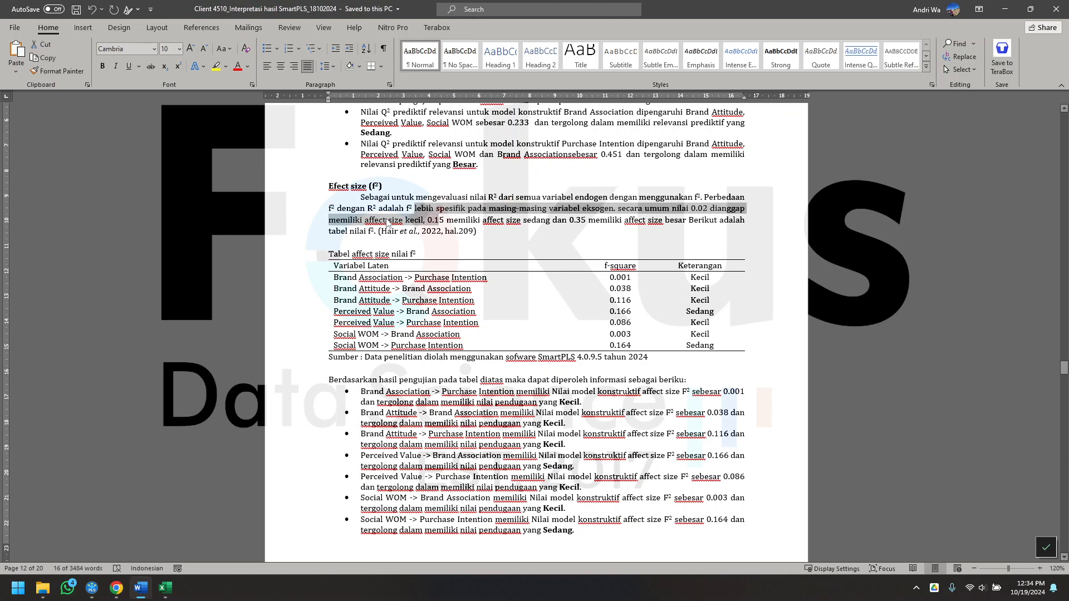
{"action": "left_click", "coordinate": [388, 221]}
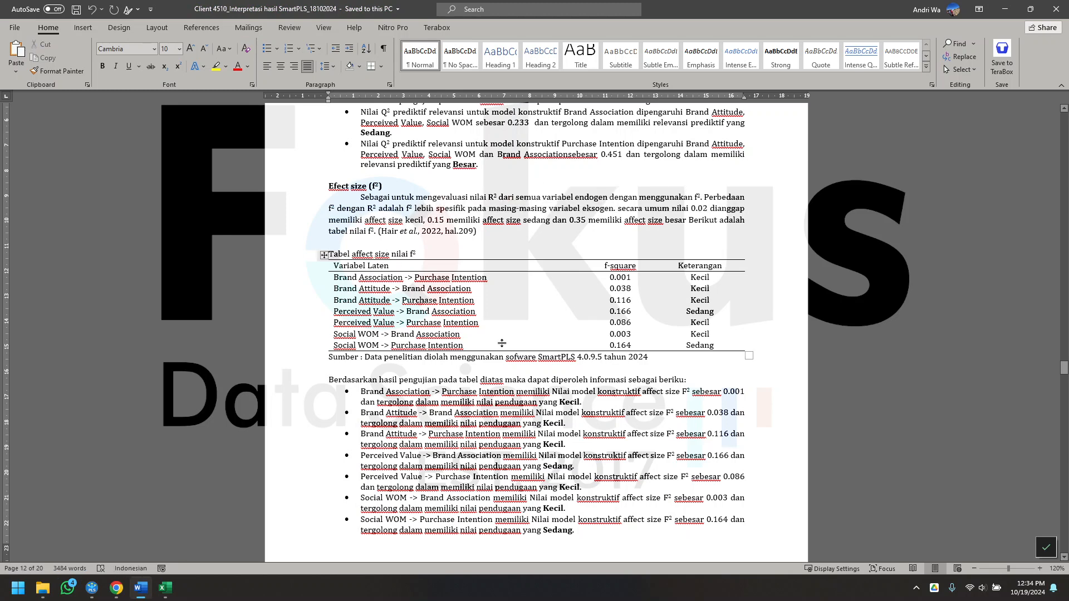
{"action": "left_click", "coordinate": [335, 278]}
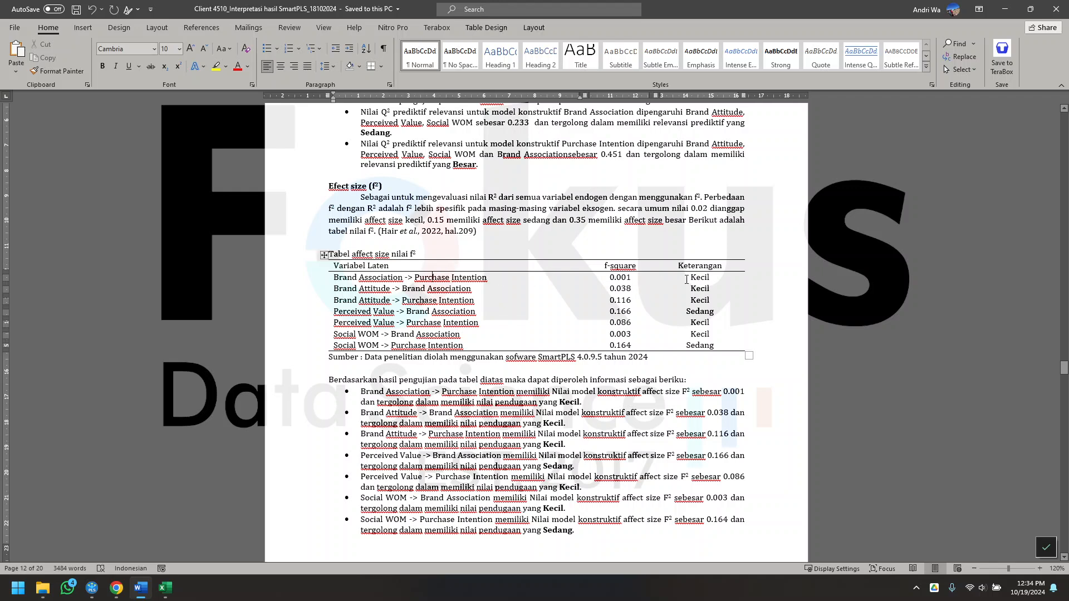
{"action": "left_click_drag", "start_coordinate": [734, 280], "coordinate": [613, 278]}
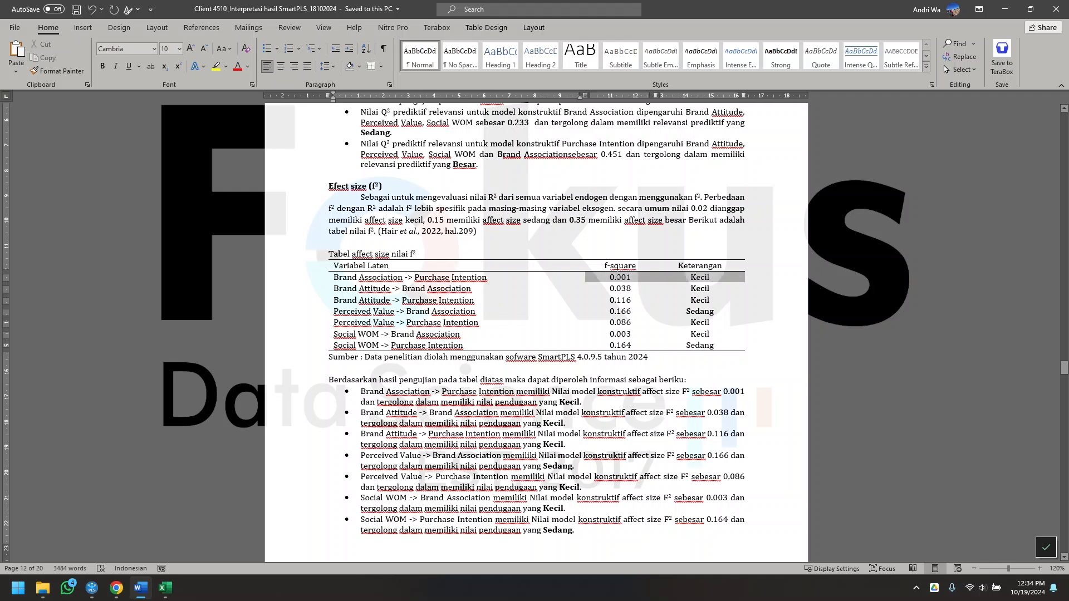
{"action": "left_click", "coordinate": [489, 199]}
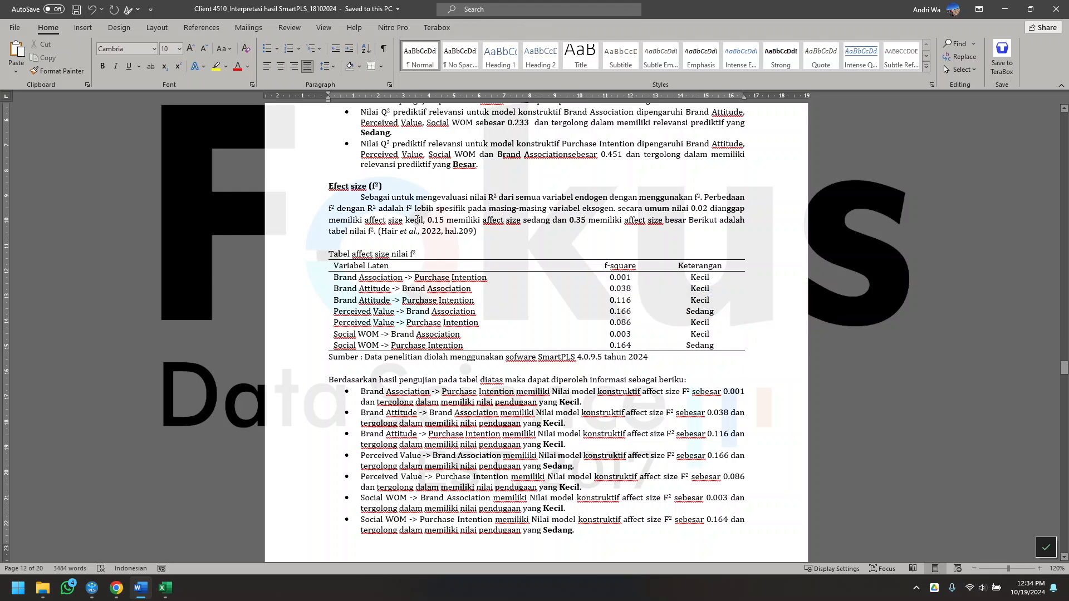
Step: Skim the f² interpretations and the hypothesis test path diagram in Word, and return to the Predictive relevance (Q²) section
{"action": "scroll", "coordinate": [488, 381], "scroll_direction": "down", "scroll_amount": 4}
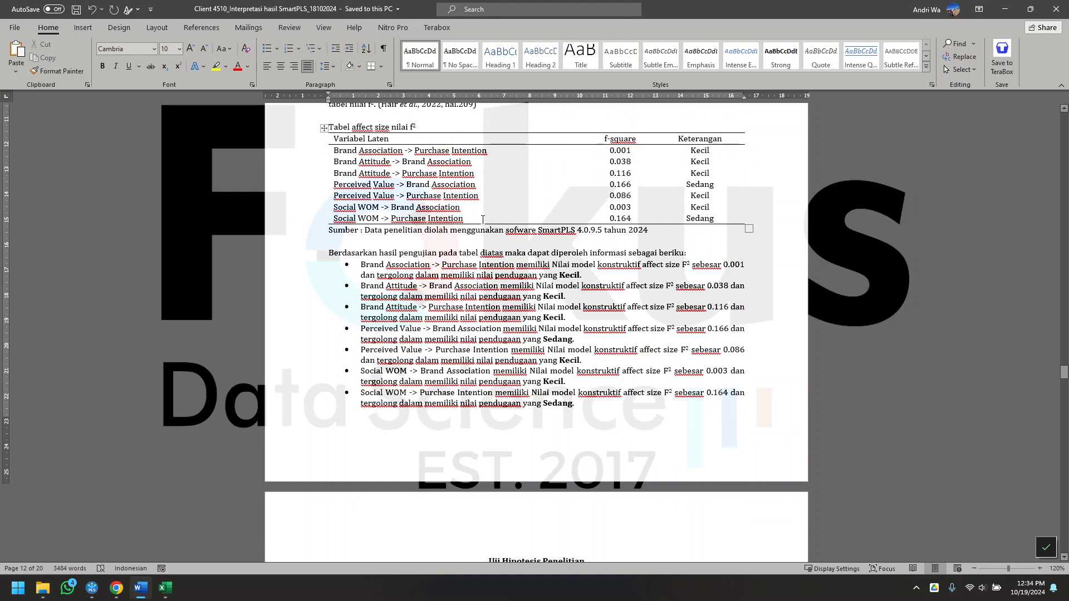
{"action": "left_click_drag", "start_coordinate": [483, 219], "coordinate": [401, 161]}
{"action": "scroll", "coordinate": [468, 369], "scroll_direction": "down", "scroll_amount": 8}
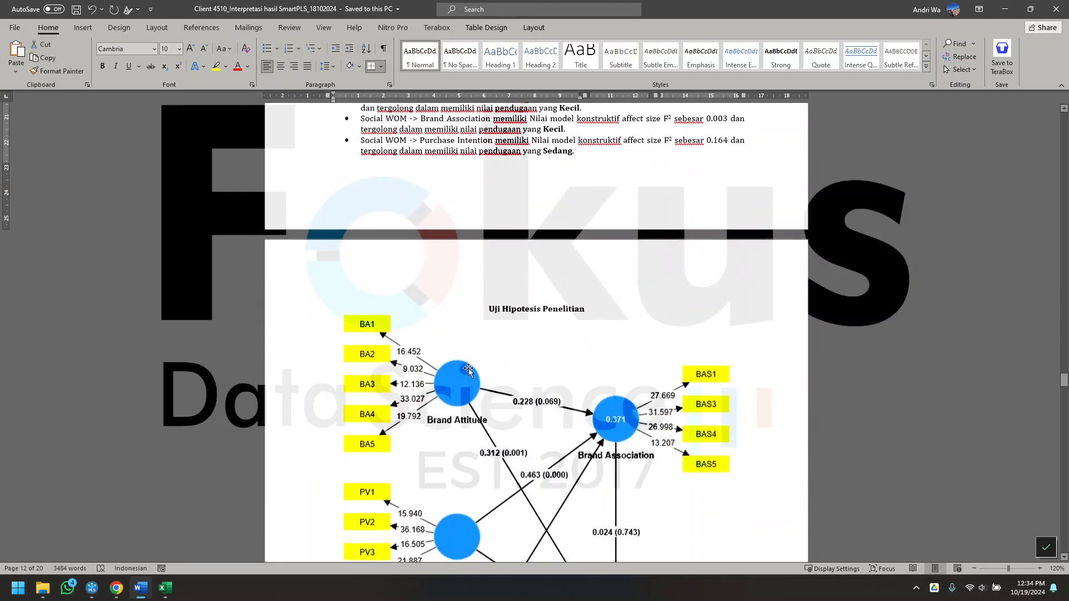
{"action": "scroll", "coordinate": [468, 370], "scroll_direction": "down", "scroll_amount": 6}
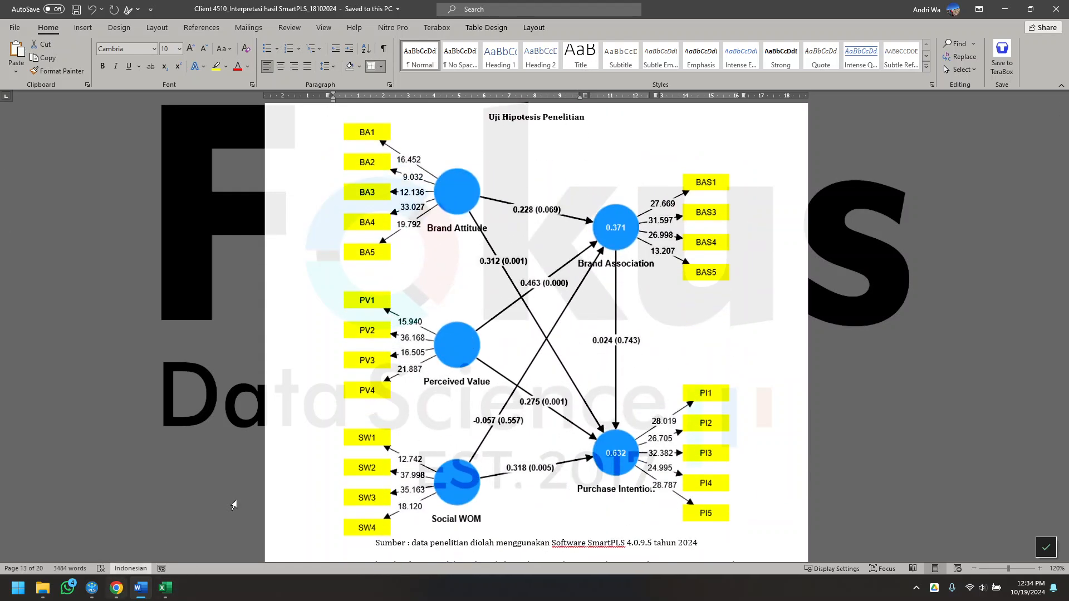
{"action": "scroll", "coordinate": [439, 402], "scroll_direction": "up", "scroll_amount": 20}
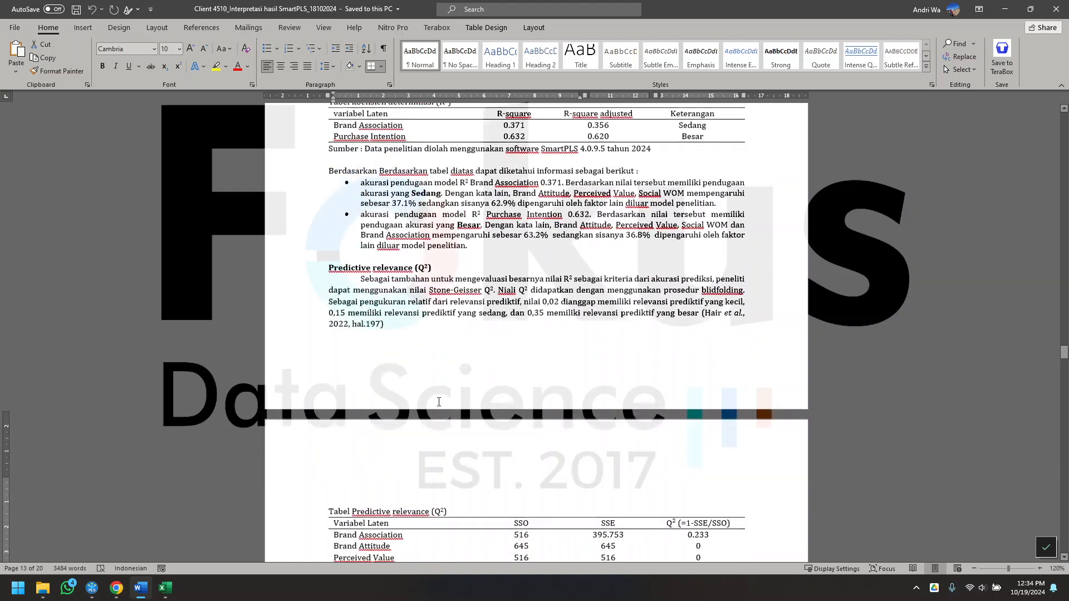
{"action": "scroll", "coordinate": [439, 402], "scroll_direction": "down", "scroll_amount": 2}
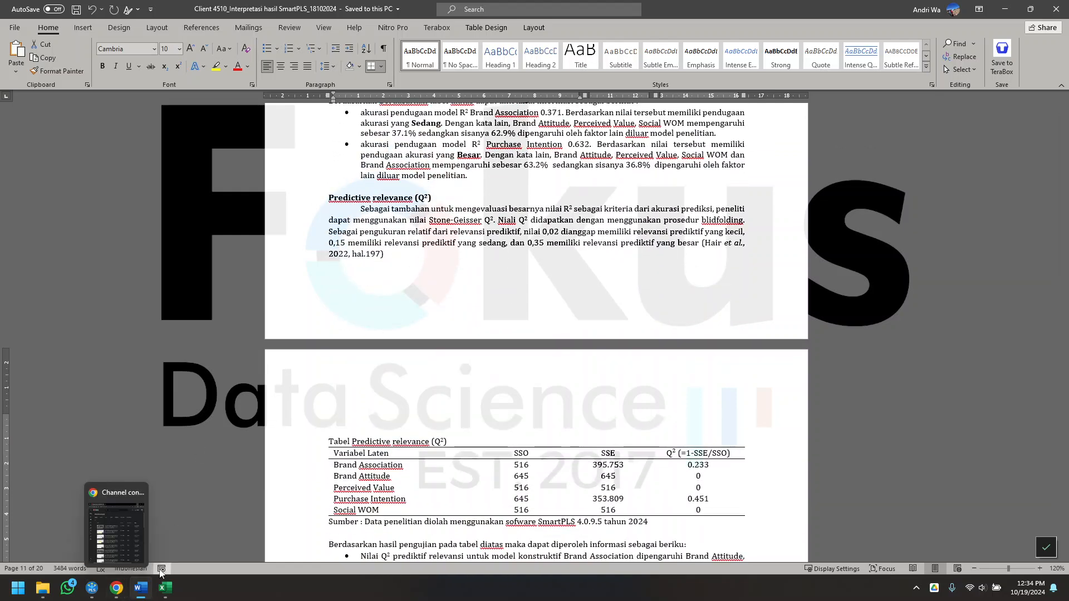
Step: Switch to SmartPLS and run the Blindfolding calculation on the model with an omission distance of 7 and the report opened
{"action": "left_click", "coordinate": [91, 589]}
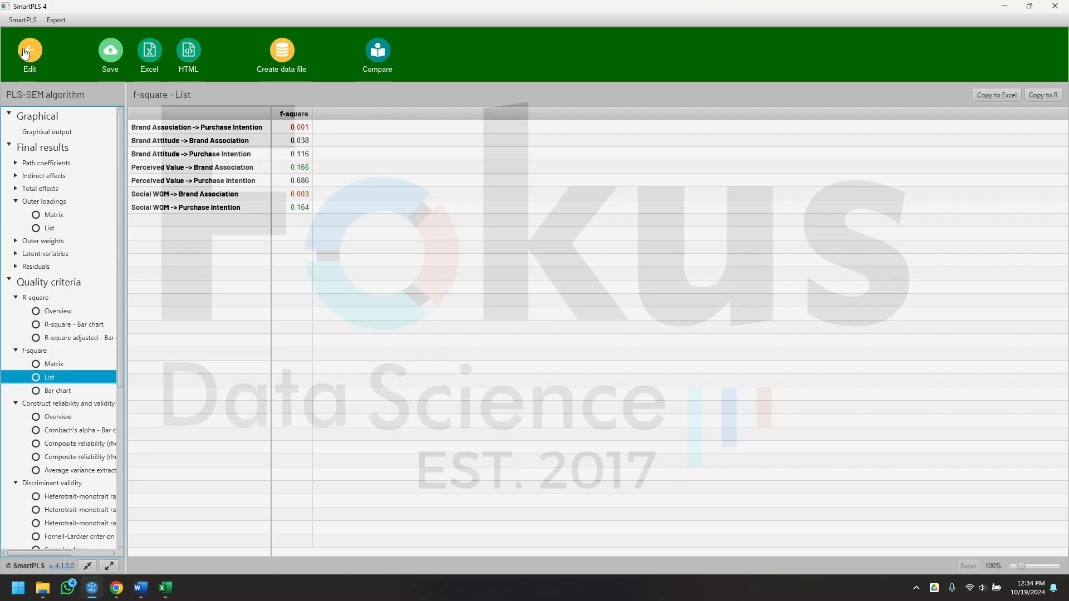
{"action": "left_click", "coordinate": [24, 53]}
{"action": "left_click", "coordinate": [149, 49]}
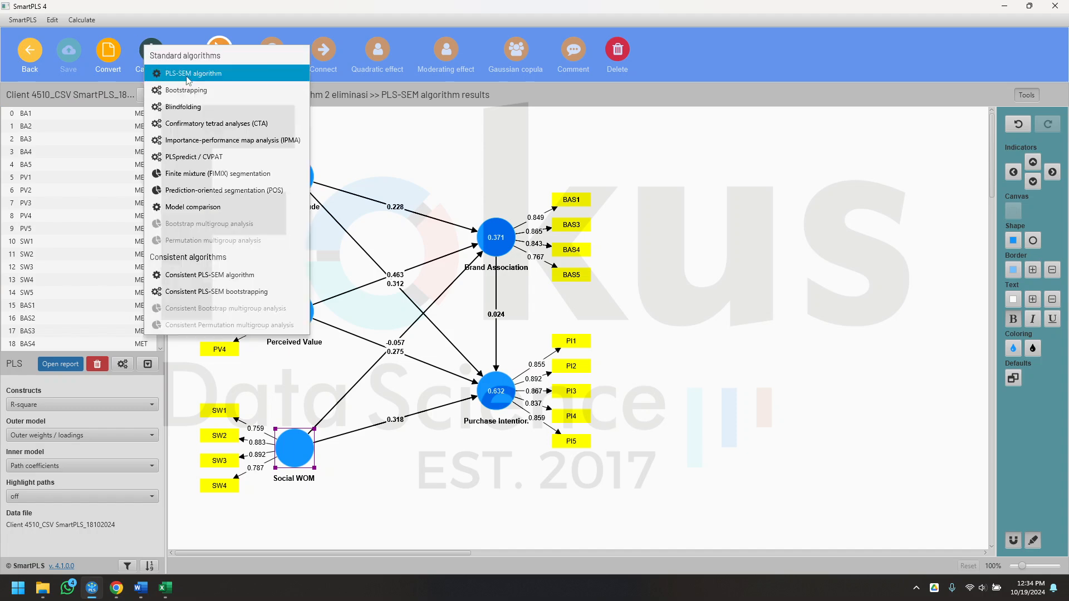
{"action": "left_click", "coordinate": [209, 111]}
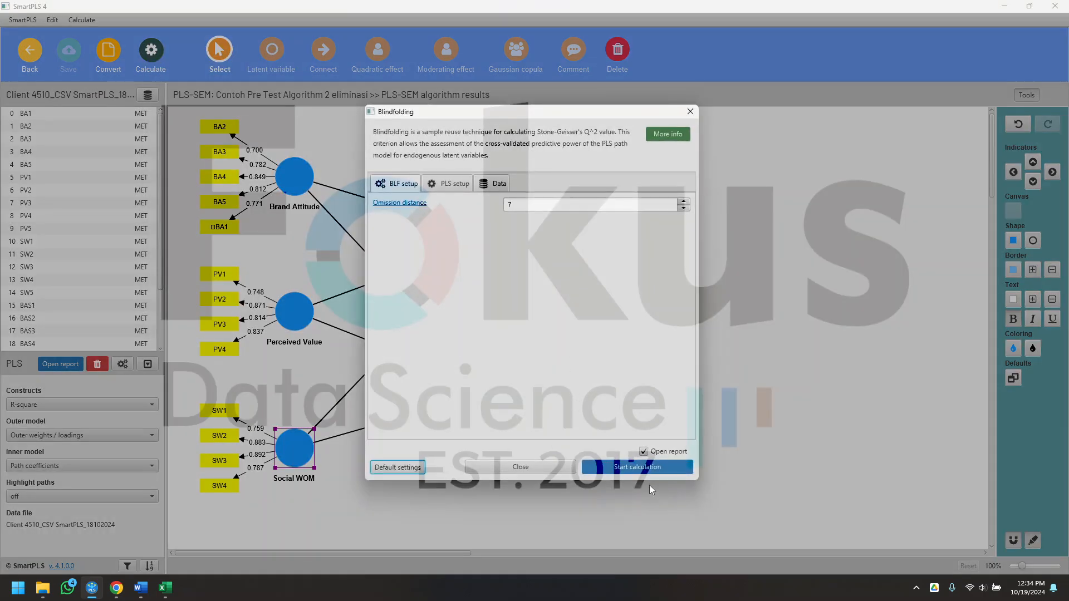
{"action": "left_click", "coordinate": [654, 471]}
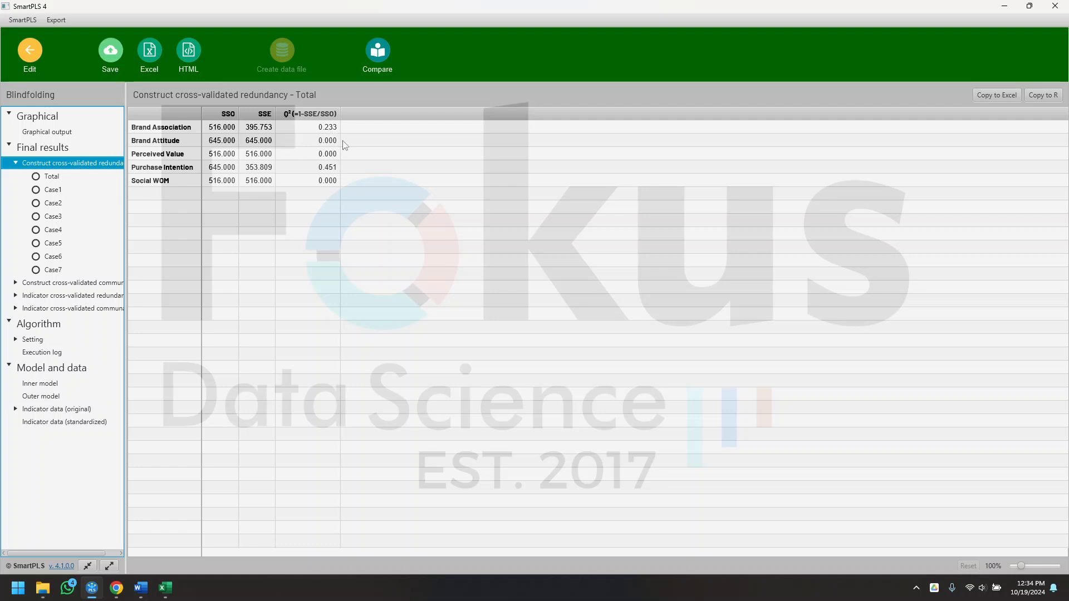
Step: Return to Word and review the Q² criteria, the predictive relevance table and the interpretation for Brand Association
{"action": "left_click", "coordinate": [136, 588]}
{"action": "scroll", "coordinate": [553, 294], "scroll_direction": "up", "scroll_amount": 10}
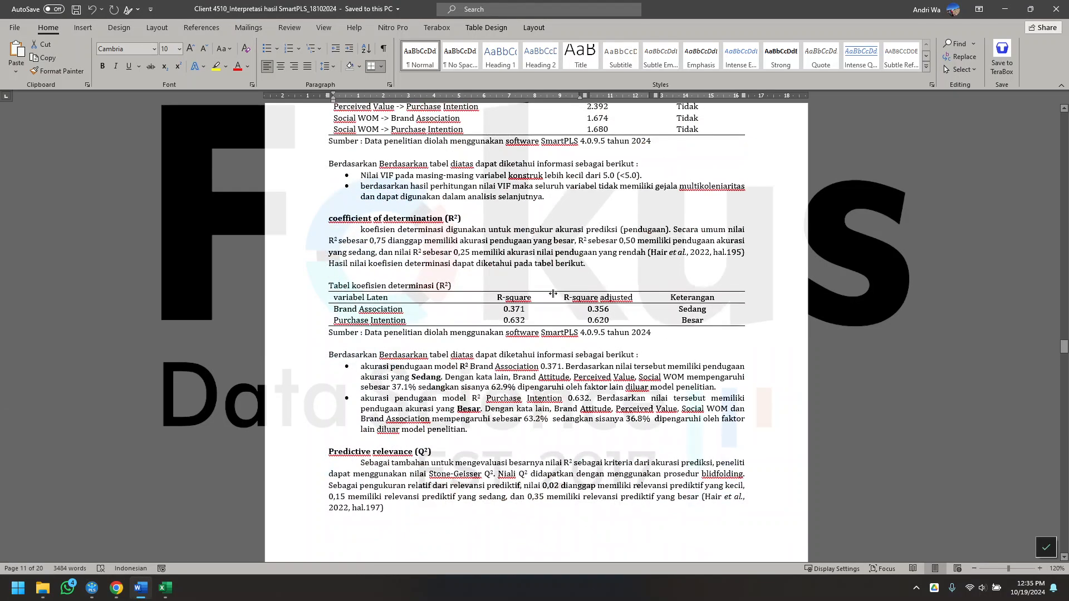
{"action": "scroll", "coordinate": [538, 289], "scroll_direction": "down", "scroll_amount": 10}
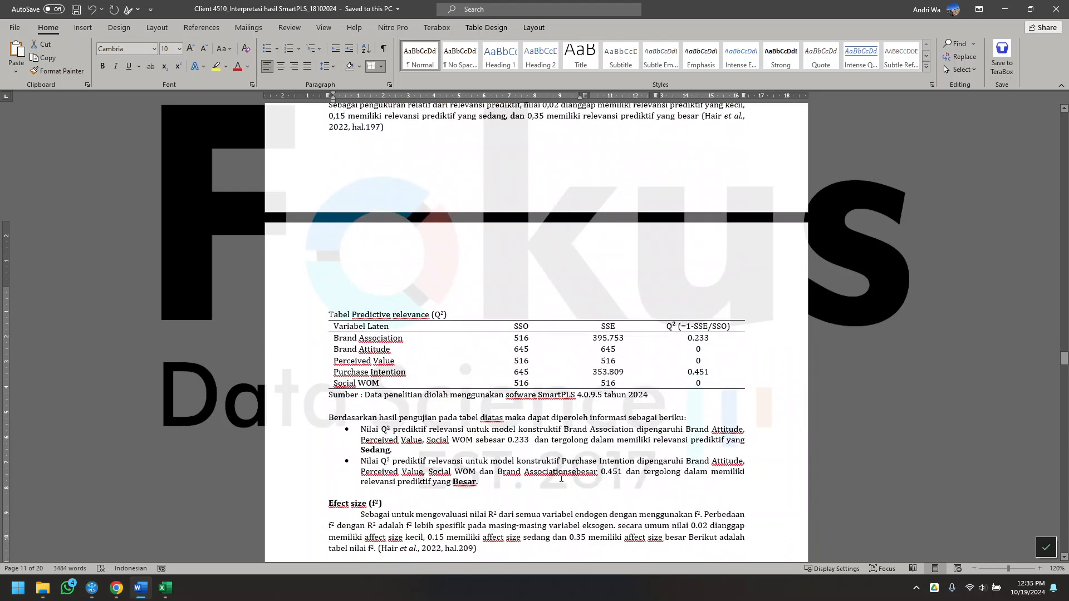
{"action": "scroll", "coordinate": [558, 479], "scroll_direction": "up", "scroll_amount": 4}
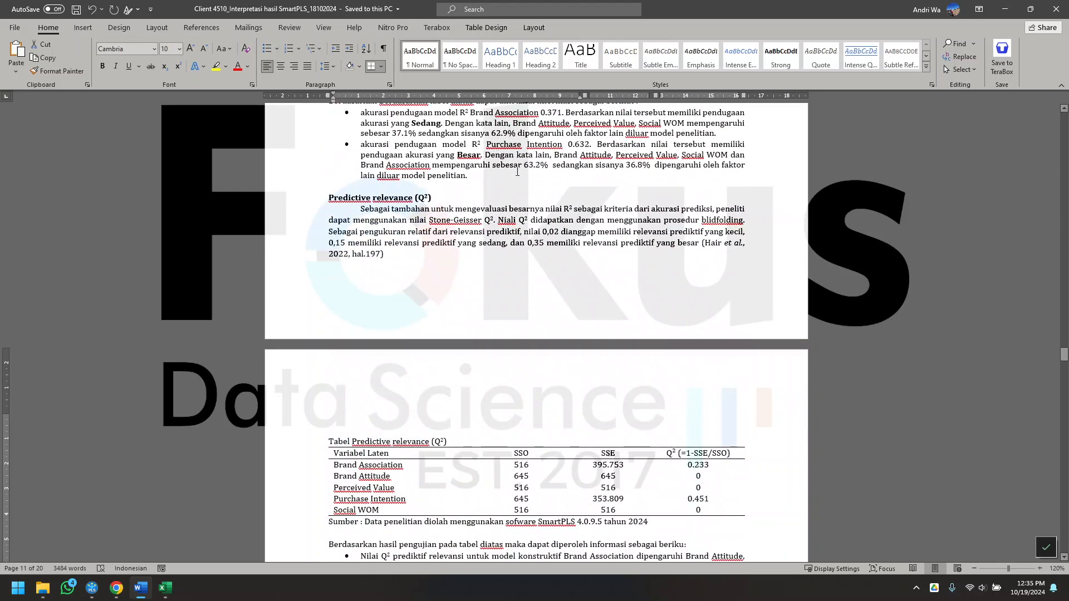
{"action": "scroll", "coordinate": [611, 419], "scroll_direction": "down", "scroll_amount": 3}
{"action": "left_click", "coordinate": [684, 441]}
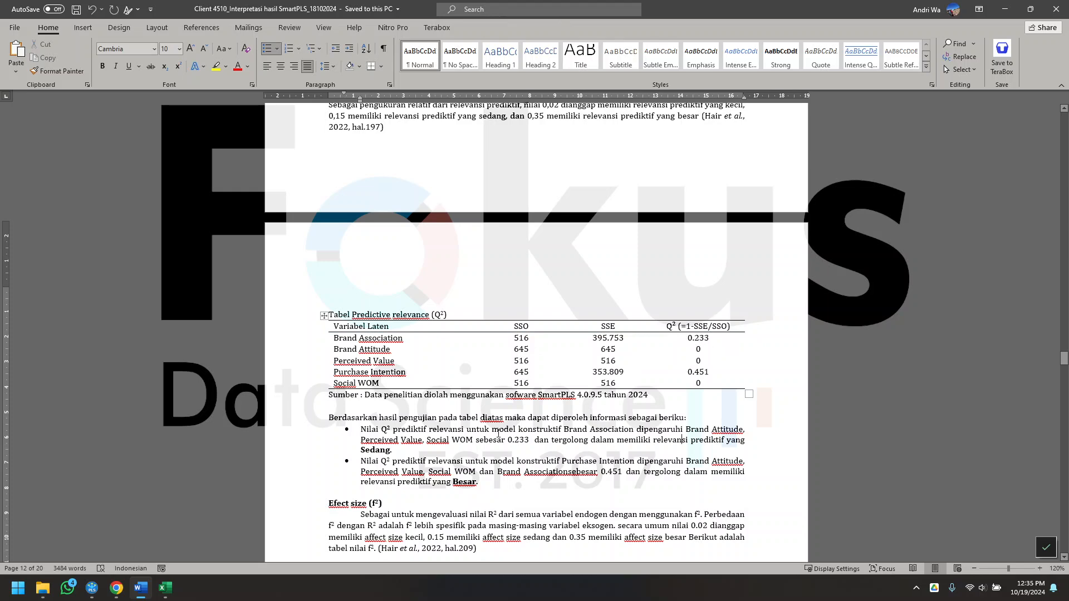
{"action": "left_click", "coordinate": [585, 451]}
{"action": "scroll", "coordinate": [596, 451], "scroll_direction": "up", "scroll_amount": 3}
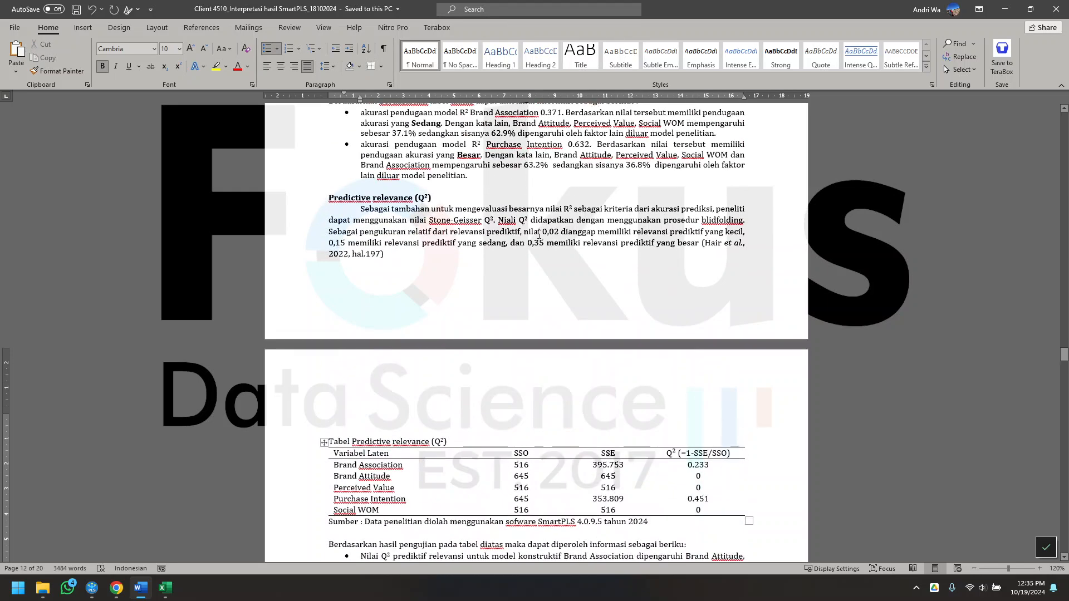
{"action": "scroll", "coordinate": [523, 249], "scroll_direction": "down", "scroll_amount": 5}
{"action": "scroll", "coordinate": [522, 248], "scroll_direction": "down", "scroll_amount": 1}
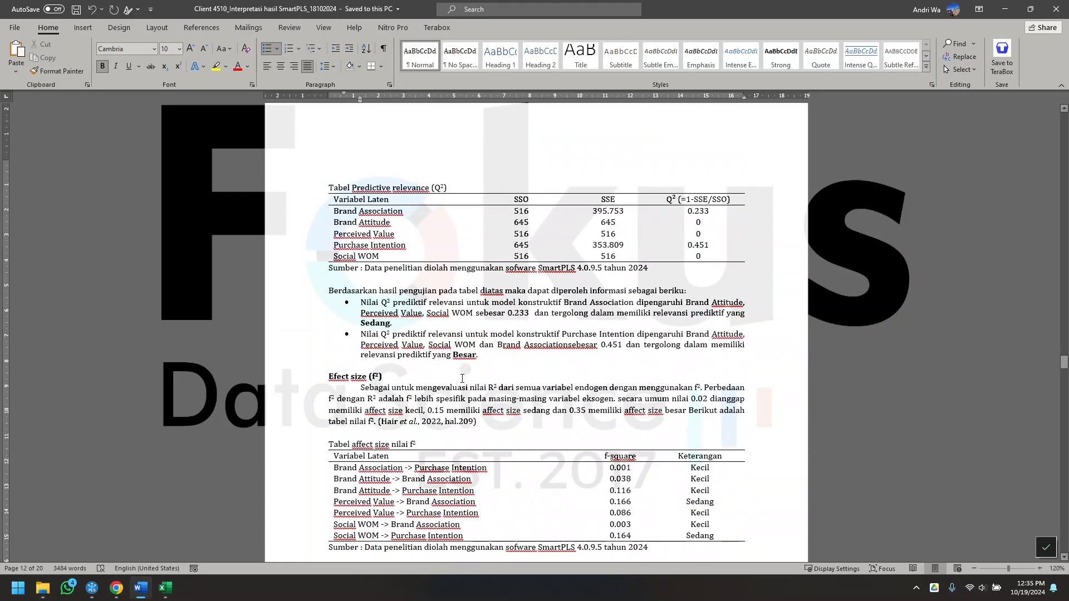
Step: Compare the R² section with the Q² table in Word, and examine the Purchase Intention row and its interpretation
{"action": "scroll", "coordinate": [462, 379], "scroll_direction": "up", "scroll_amount": 1}
{"action": "scroll", "coordinate": [583, 284], "scroll_direction": "up", "scroll_amount": 8}
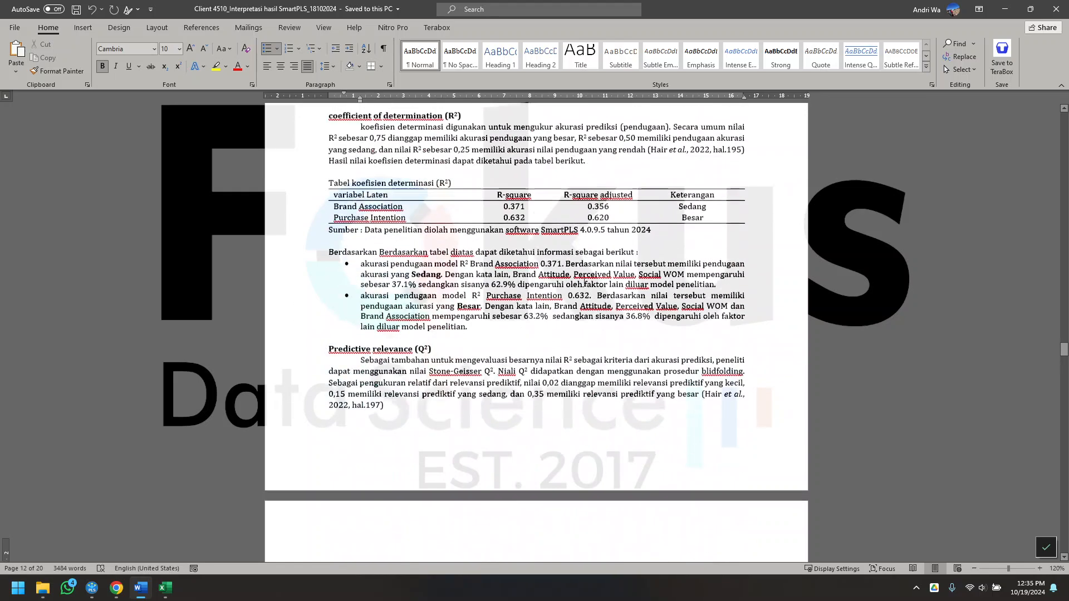
{"action": "scroll", "coordinate": [583, 284], "scroll_direction": "up", "scroll_amount": 4}
{"action": "scroll", "coordinate": [678, 321], "scroll_direction": "down", "scroll_amount": 8}
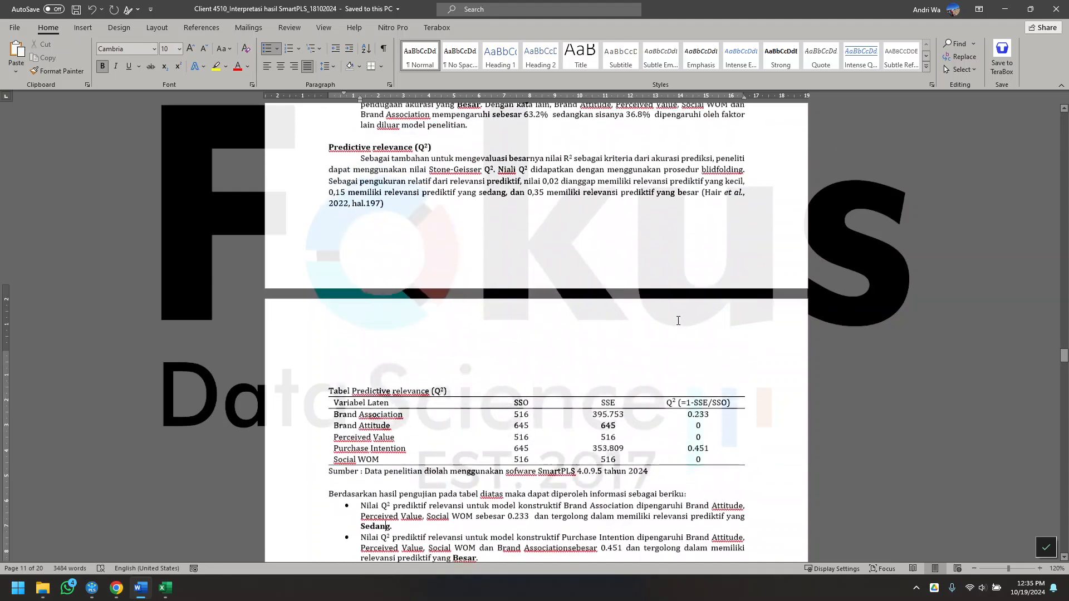
{"action": "scroll", "coordinate": [678, 321], "scroll_direction": "down", "scroll_amount": 1}
{"action": "scroll", "coordinate": [655, 407], "scroll_direction": "down", "scroll_amount": 5}
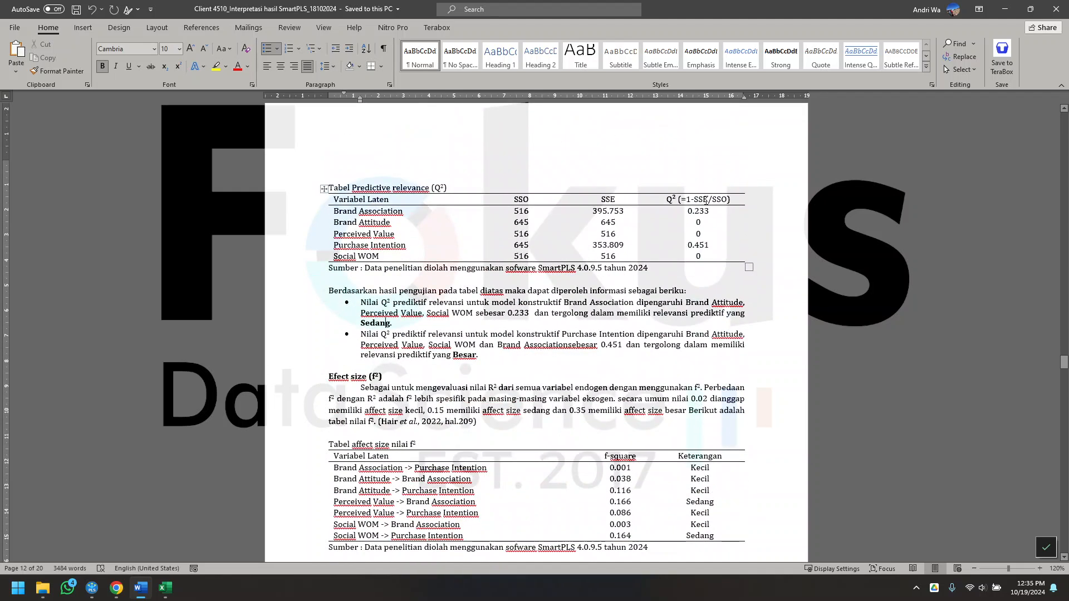
{"action": "left_click", "coordinate": [466, 329]}
{"action": "left_click_drag", "start_coordinate": [335, 241], "coordinate": [406, 246]}
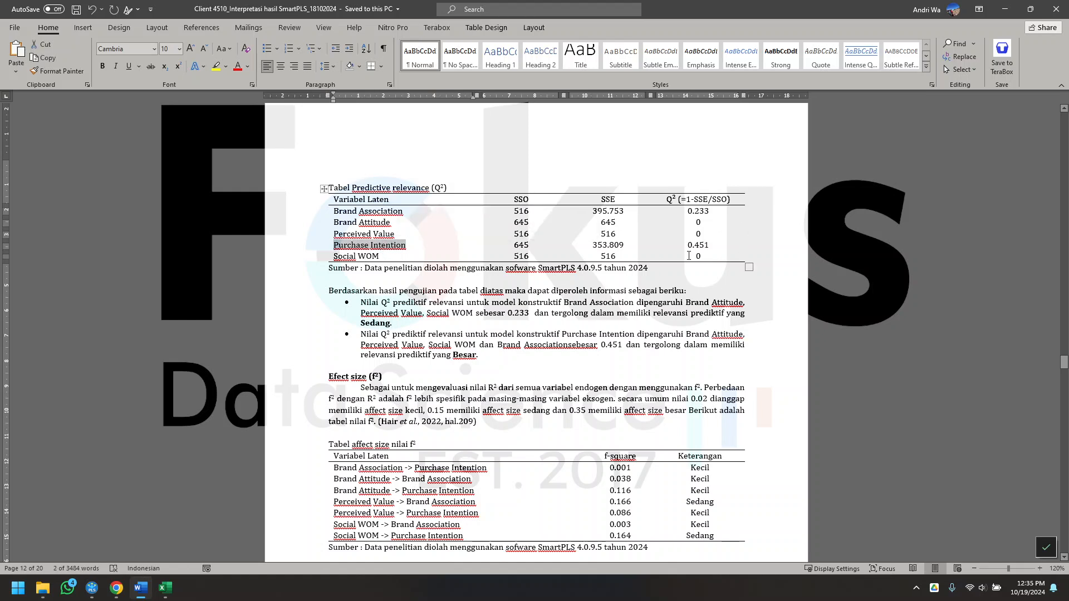
{"action": "left_click", "coordinate": [581, 354]}
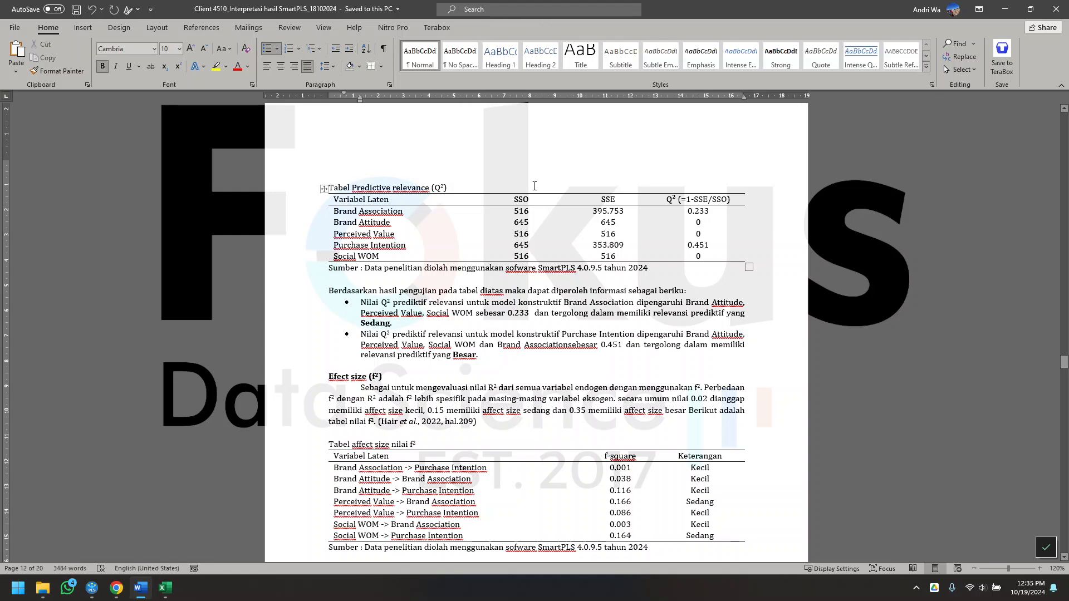
Step: Reread the R² results and Q² criteria in Word, ending at the two Q² interpretation bullets
{"action": "scroll", "coordinate": [424, 309], "scroll_direction": "up", "scroll_amount": 15}
{"action": "scroll", "coordinate": [424, 309], "scroll_direction": "down", "scroll_amount": 4}
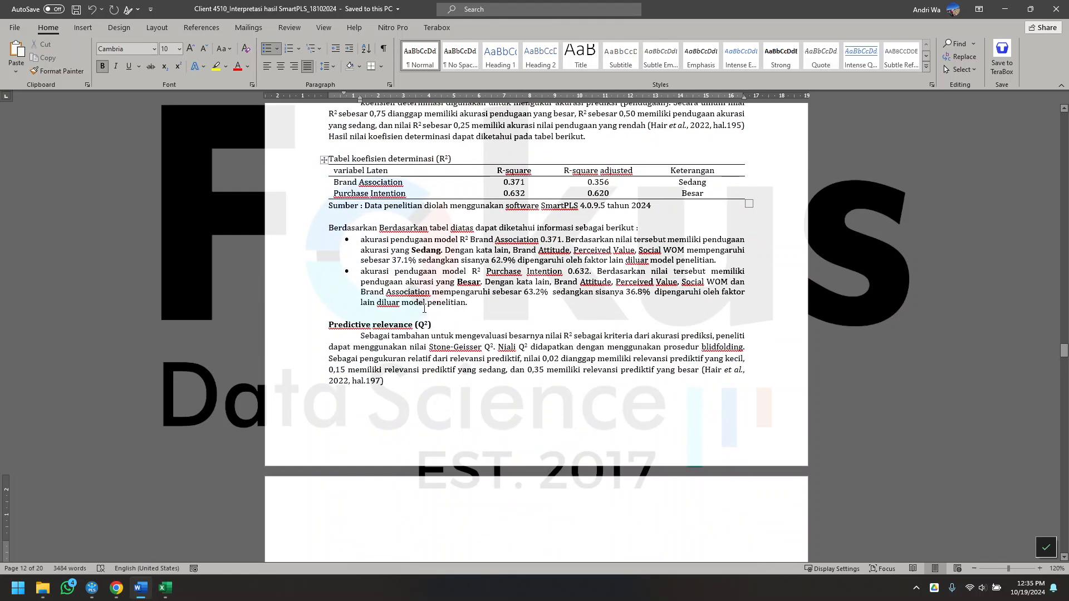
{"action": "scroll", "coordinate": [426, 308], "scroll_direction": "down", "scroll_amount": 6}
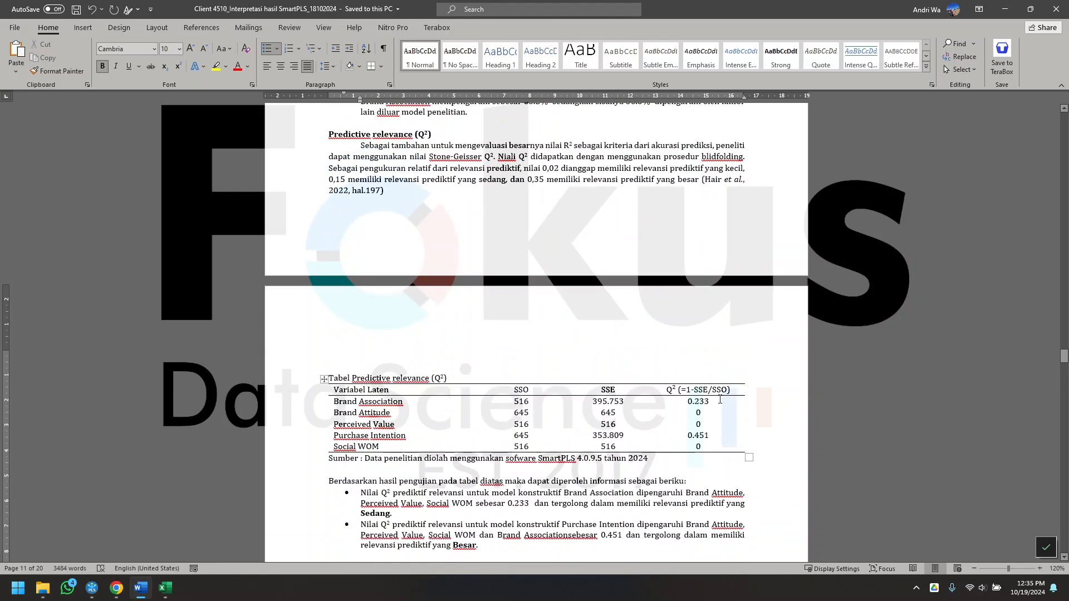
{"action": "scroll", "coordinate": [535, 392], "scroll_direction": "down", "scroll_amount": 4}
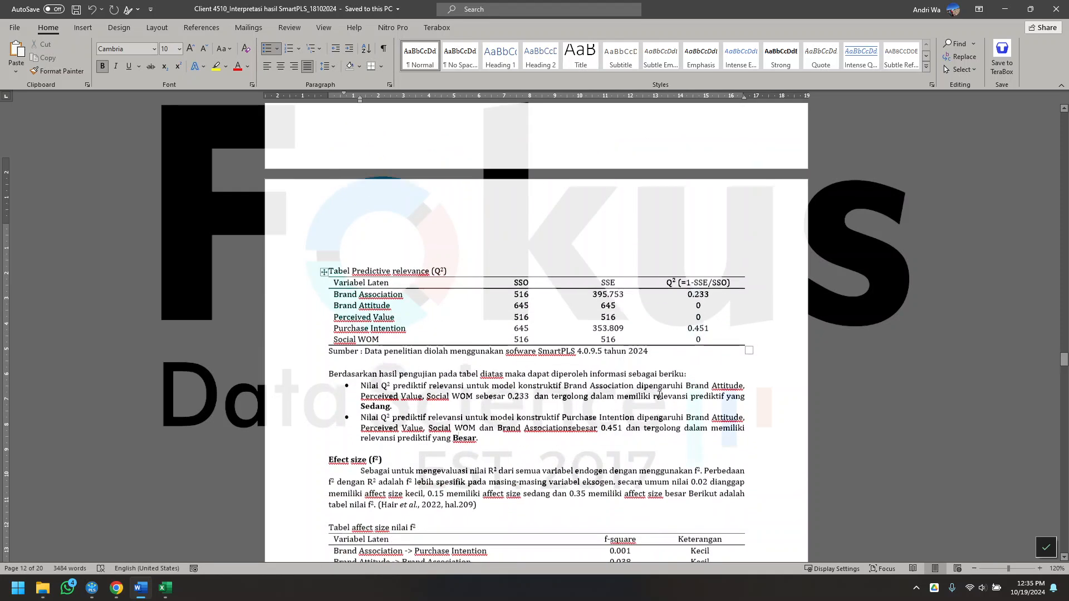
{"action": "left_click", "coordinate": [514, 407]}
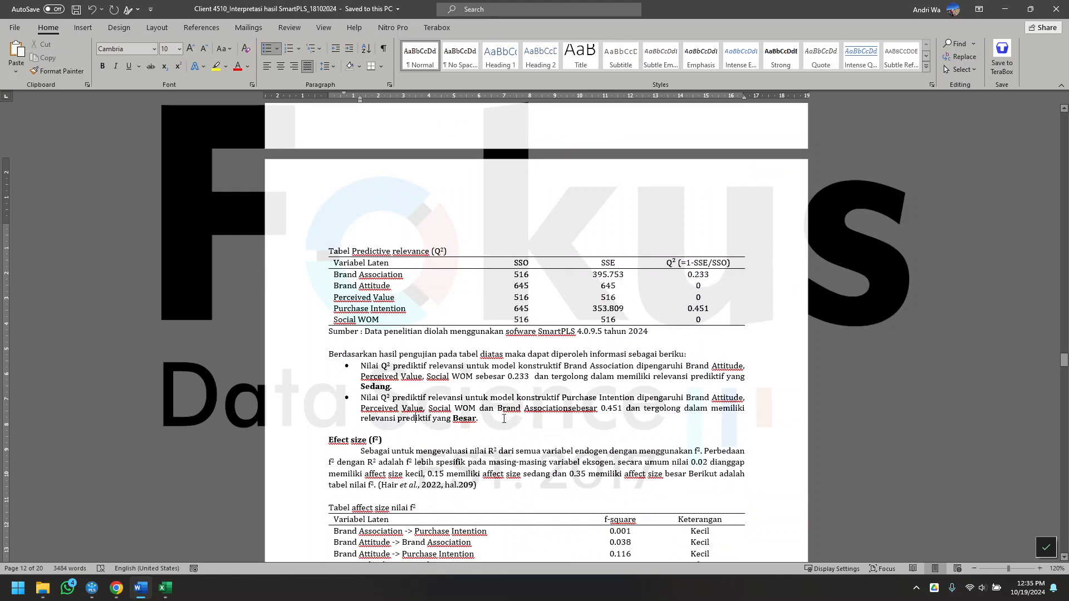
Step: View the Uji Hipotesis Penelitian path diagram and the significance criteria below it in the Word document
{"action": "scroll", "coordinate": [486, 419], "scroll_direction": "down", "scroll_amount": 20}
{"action": "scroll", "coordinate": [483, 423], "scroll_direction": "up", "scroll_amount": 5}
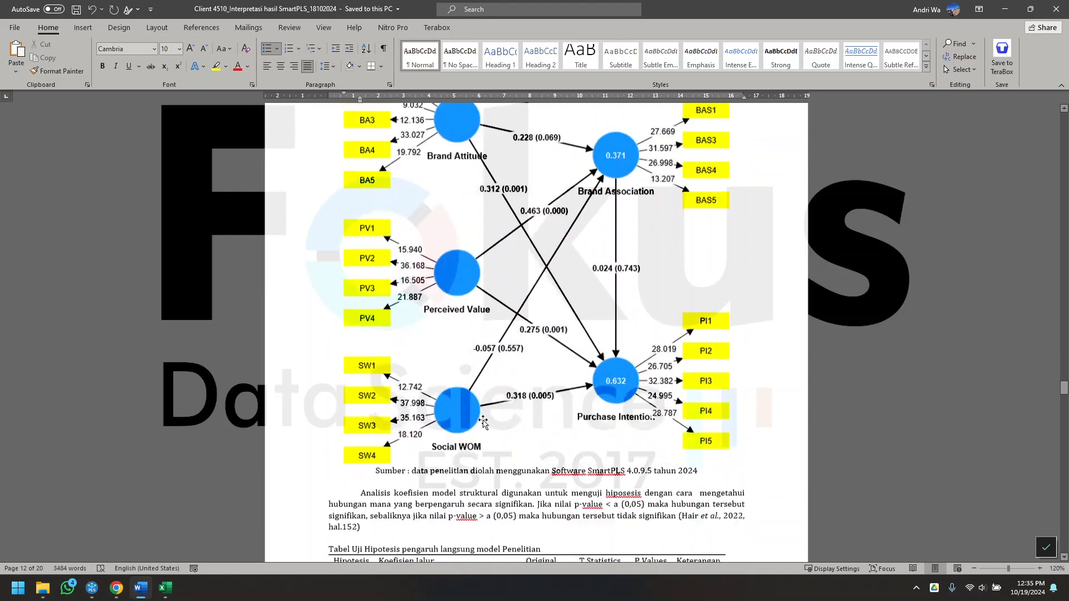
{"action": "scroll", "coordinate": [483, 423], "scroll_direction": "down", "scroll_amount": 7}
{"action": "scroll", "coordinate": [484, 424], "scroll_direction": "up", "scroll_amount": 3}
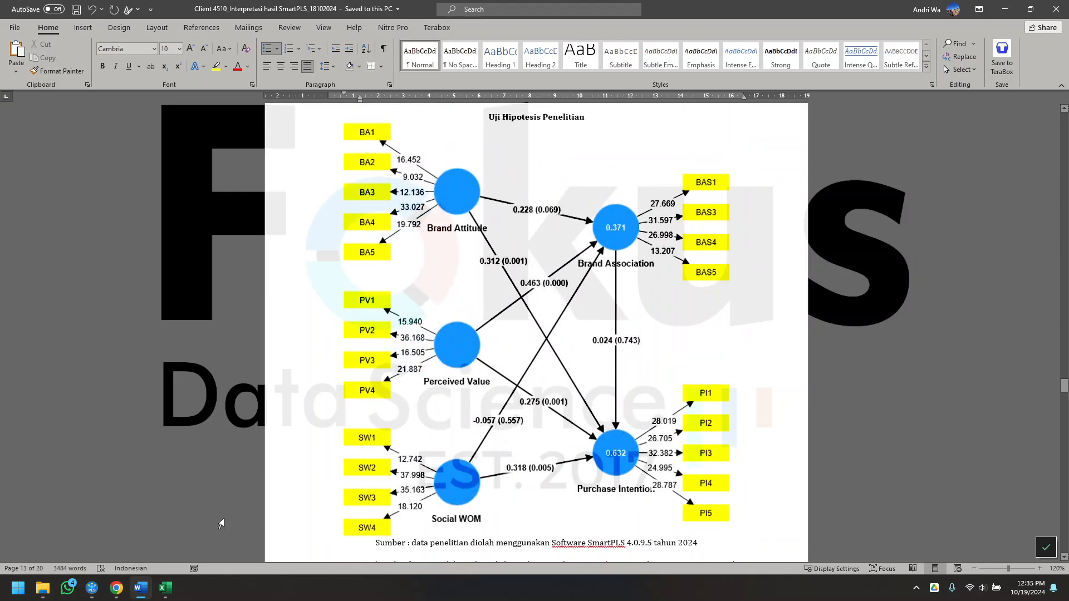
Step: Switch to SmartPLS, return to the model and run two-tailed percentile bootstrapping with 5000 subsamples at significance level 0.05, opening the report
{"action": "left_click", "coordinate": [92, 588]}
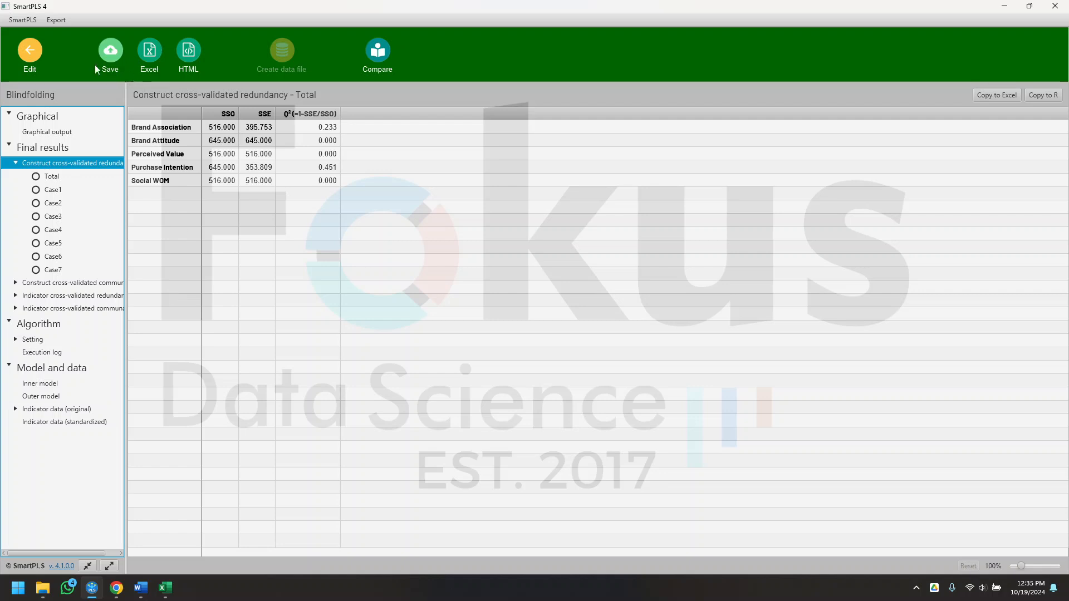
{"action": "left_click", "coordinate": [30, 50]}
{"action": "left_click", "coordinate": [156, 59]}
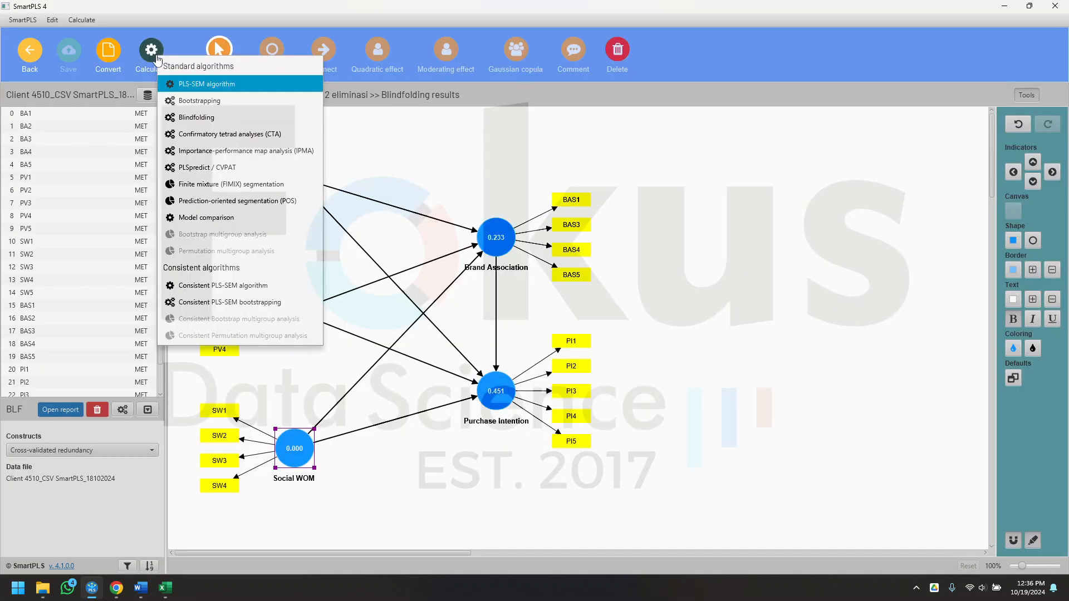
{"action": "left_click", "coordinate": [203, 104]}
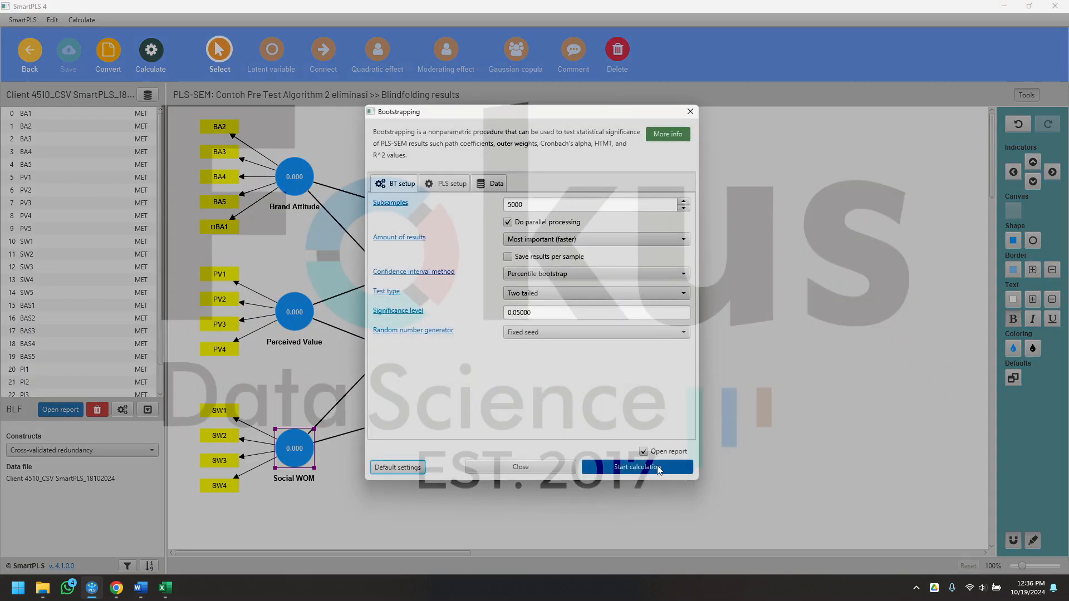
{"action": "left_click", "coordinate": [652, 468]}
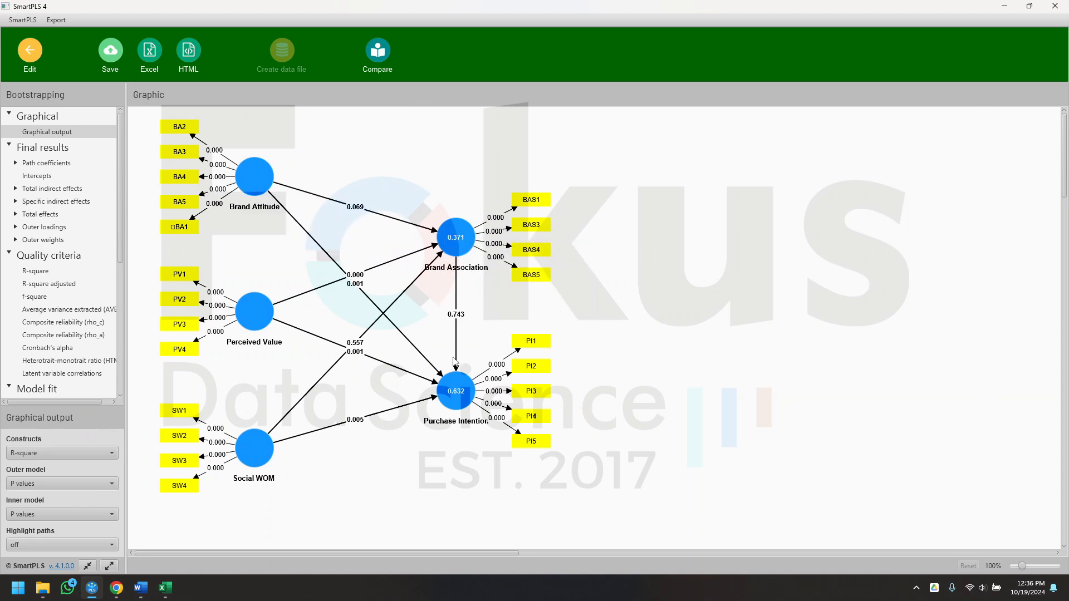
Step: Examine the bootstrapping path diagram, the path coefficients table and the specific indirect effects table with their T and P values
{"action": "mouse_move", "coordinate": [457, 367]}
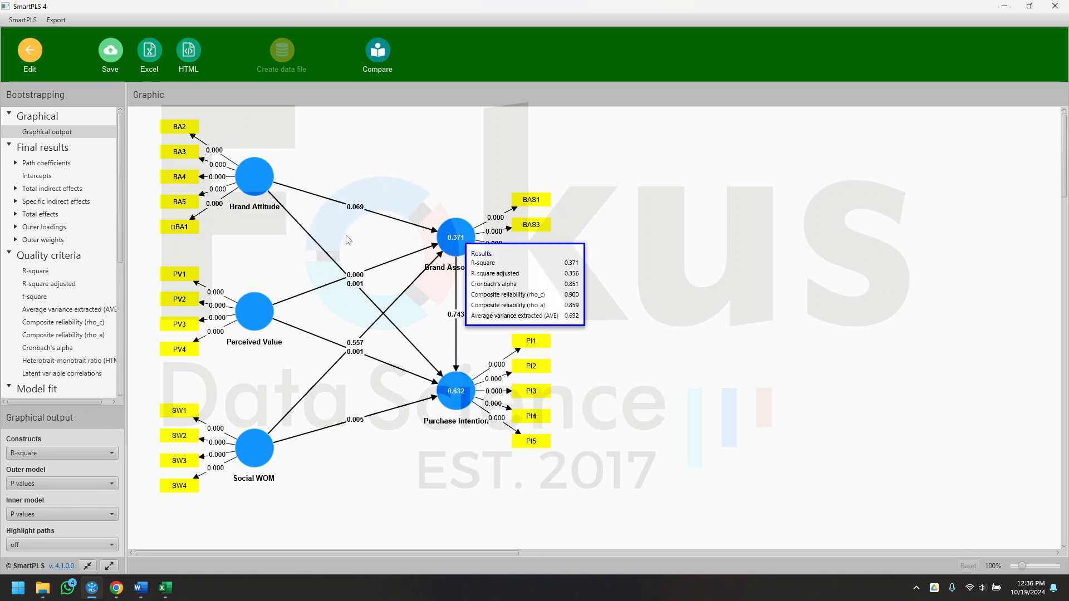
{"action": "left_click", "coordinate": [49, 163]}
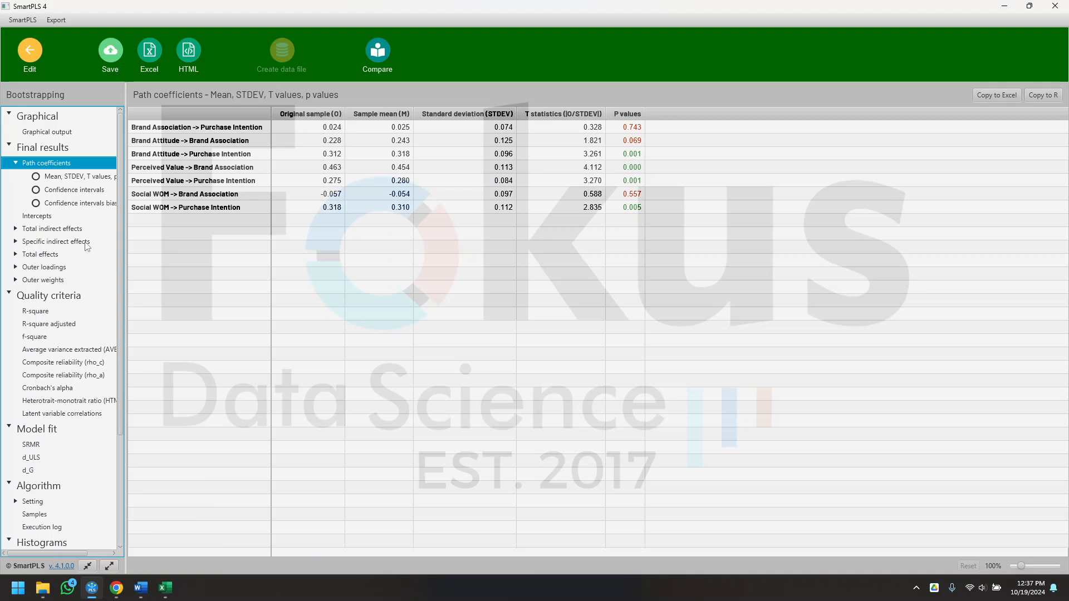
{"action": "left_click", "coordinate": [55, 242]}
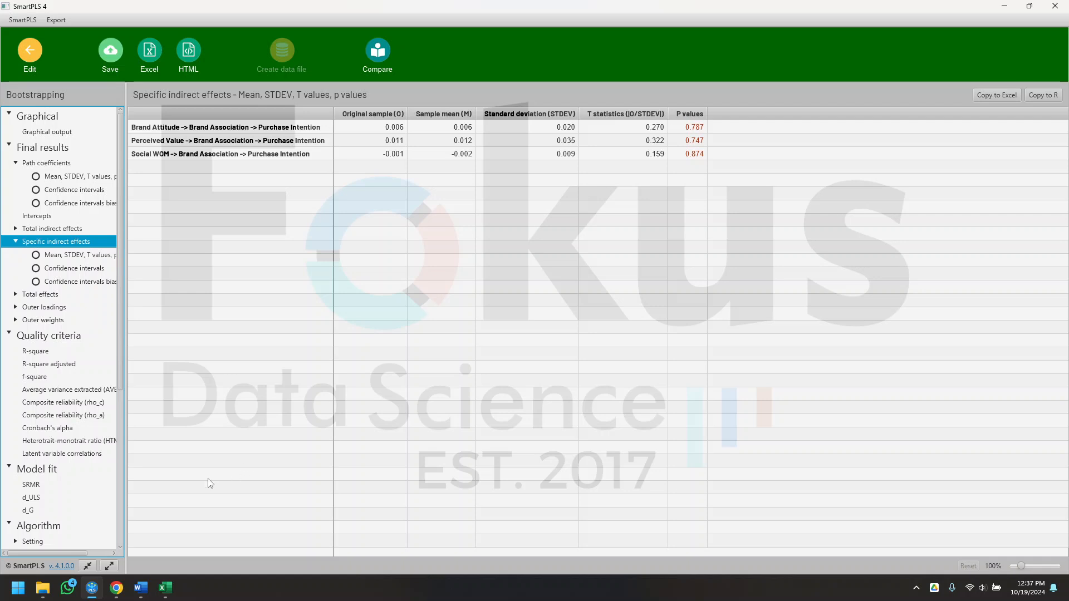
Step: Switch to Word and view the Model Penelitian diagram with its hypothesis labels H1 to H4c at the document's beginning
{"action": "left_click", "coordinate": [141, 588]}
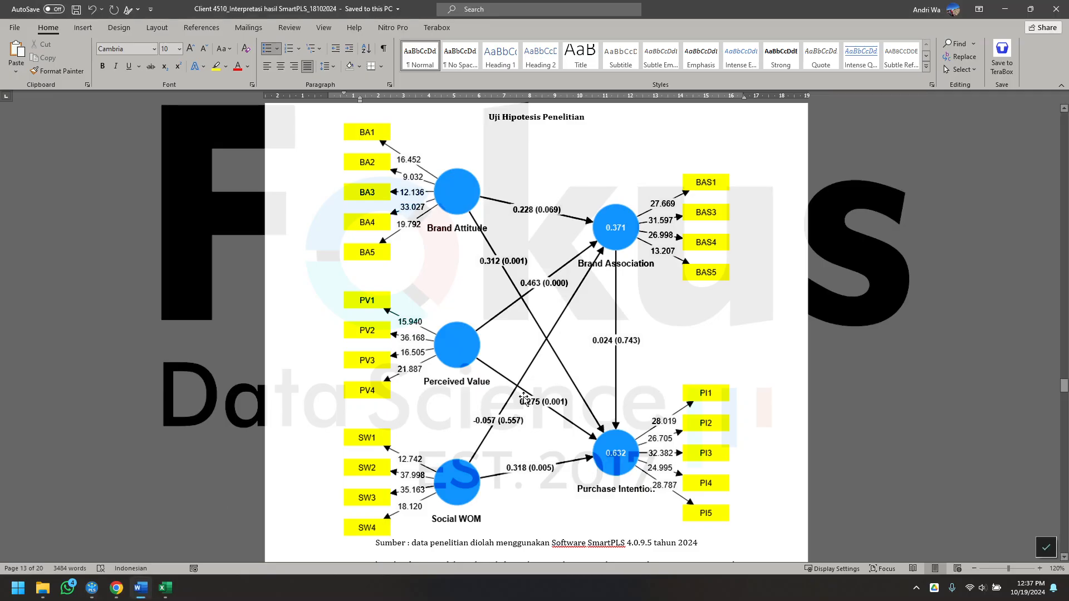
{"action": "scroll", "coordinate": [534, 444], "scroll_direction": "down", "scroll_amount": 8}
{"action": "scroll", "coordinate": [534, 444], "scroll_direction": "up", "scroll_amount": 20}
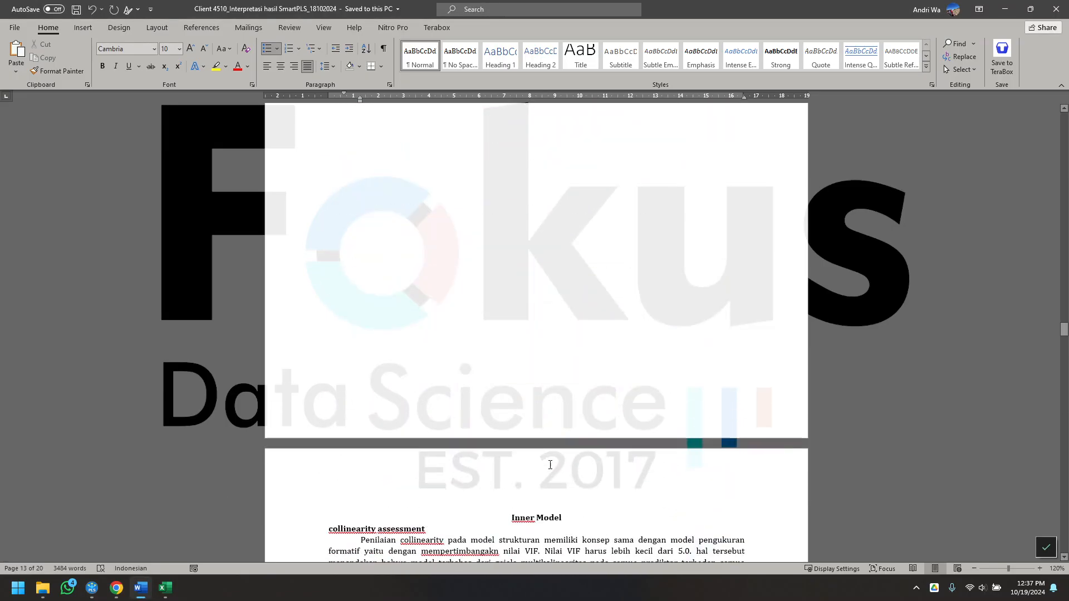
{"action": "scroll", "coordinate": [546, 463], "scroll_direction": "up", "scroll_amount": 15}
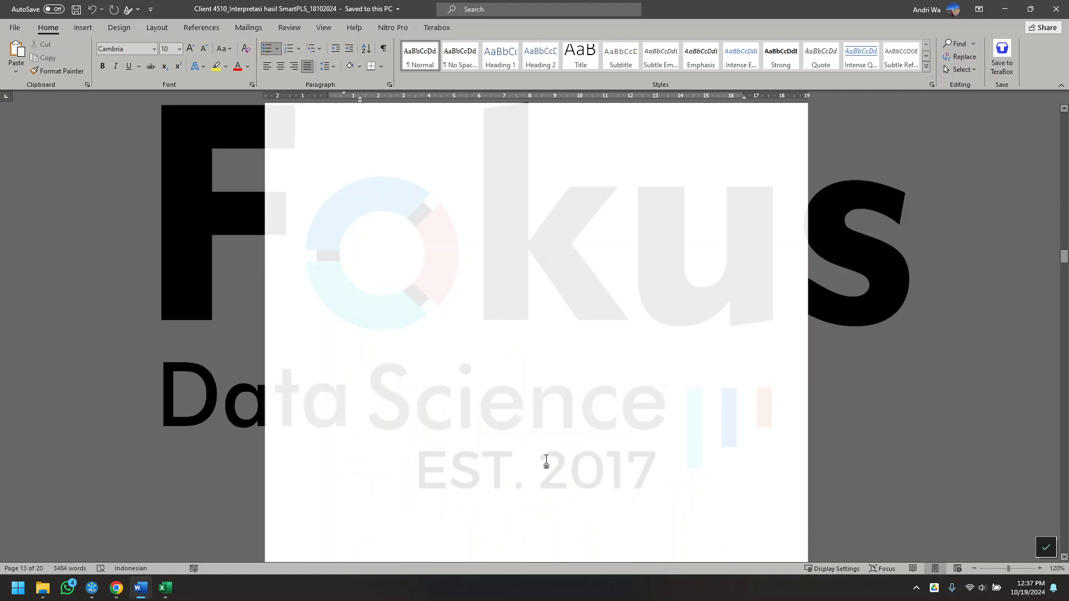
{"action": "scroll", "coordinate": [543, 458], "scroll_direction": "up", "scroll_amount": 10}
{"action": "scroll", "coordinate": [602, 238], "scroll_direction": "up", "scroll_amount": 12}
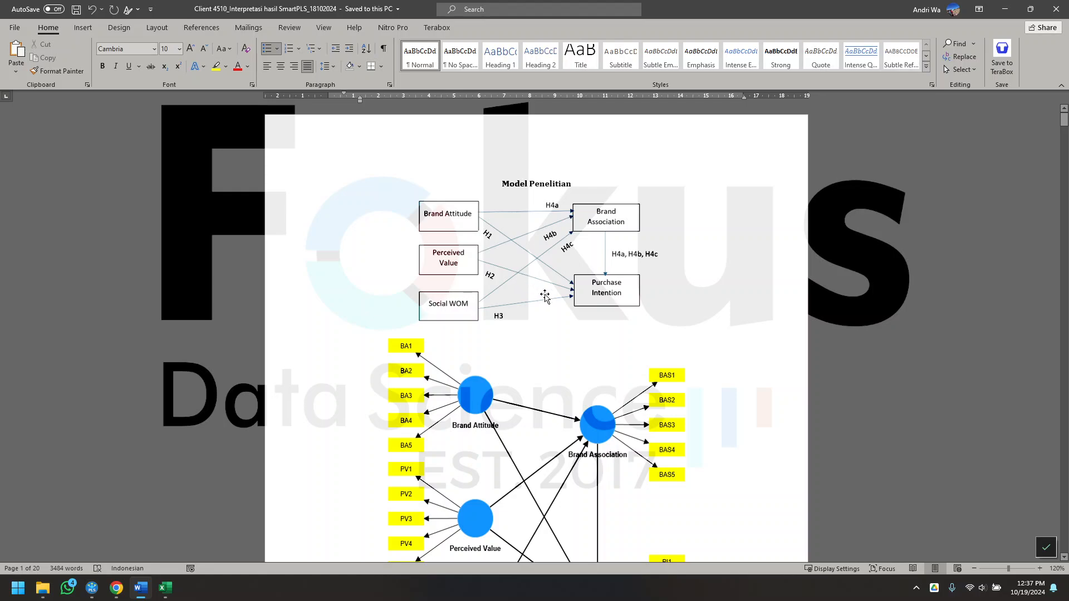
Step: Examine the hypothesis test tables, highlighting rows H1 to H3 of the direct effects and rows H4a to H4c of the mediation effects
{"action": "scroll", "coordinate": [549, 453], "scroll_direction": "down", "scroll_amount": 20}
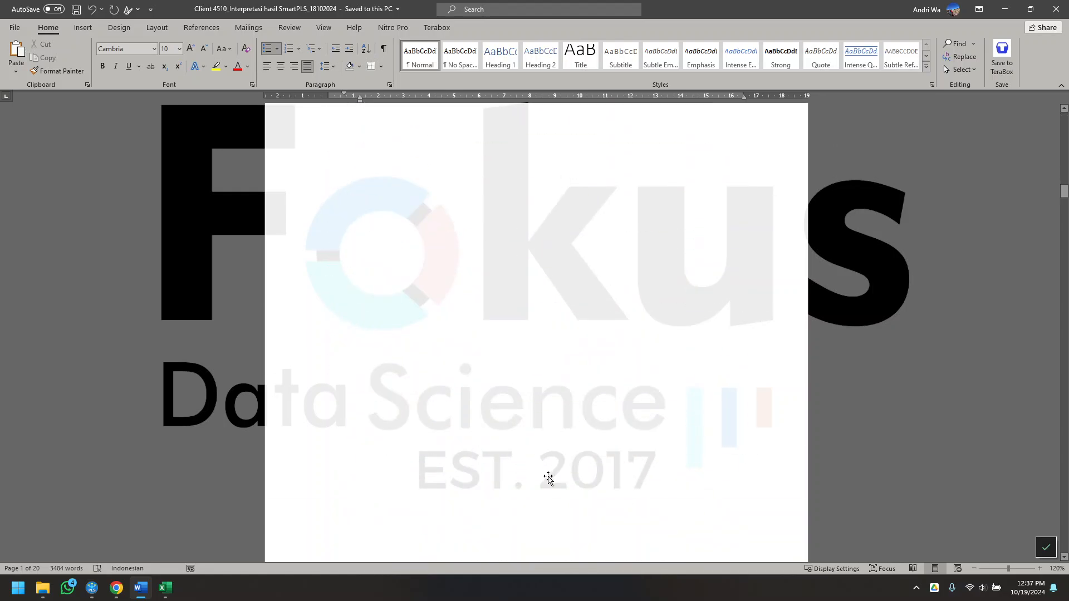
{"action": "scroll", "coordinate": [549, 485], "scroll_direction": "down", "scroll_amount": 20}
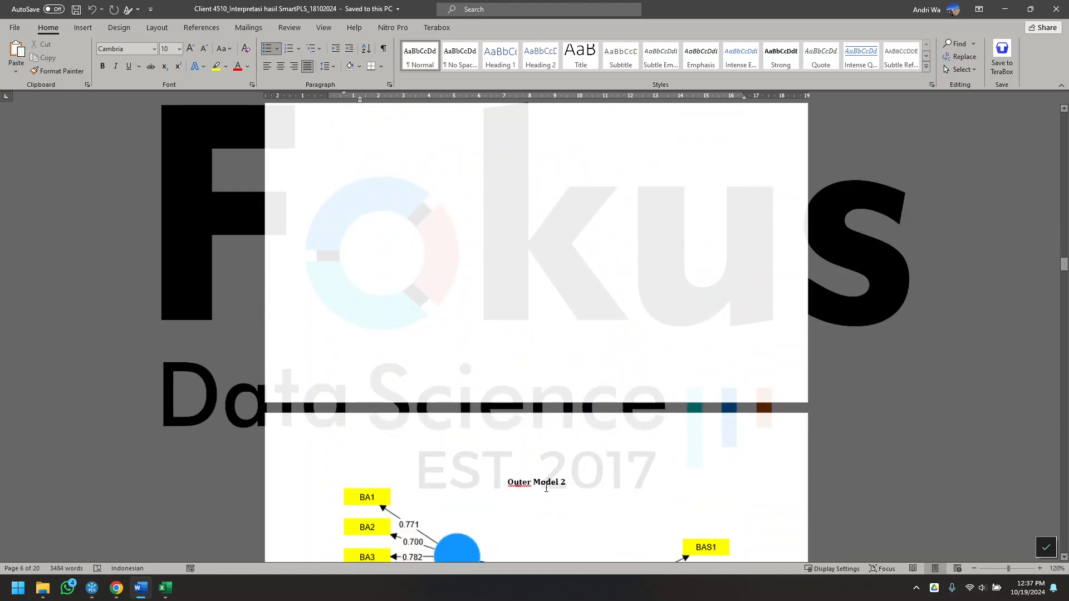
{"action": "scroll", "coordinate": [545, 489], "scroll_direction": "down", "scroll_amount": 20}
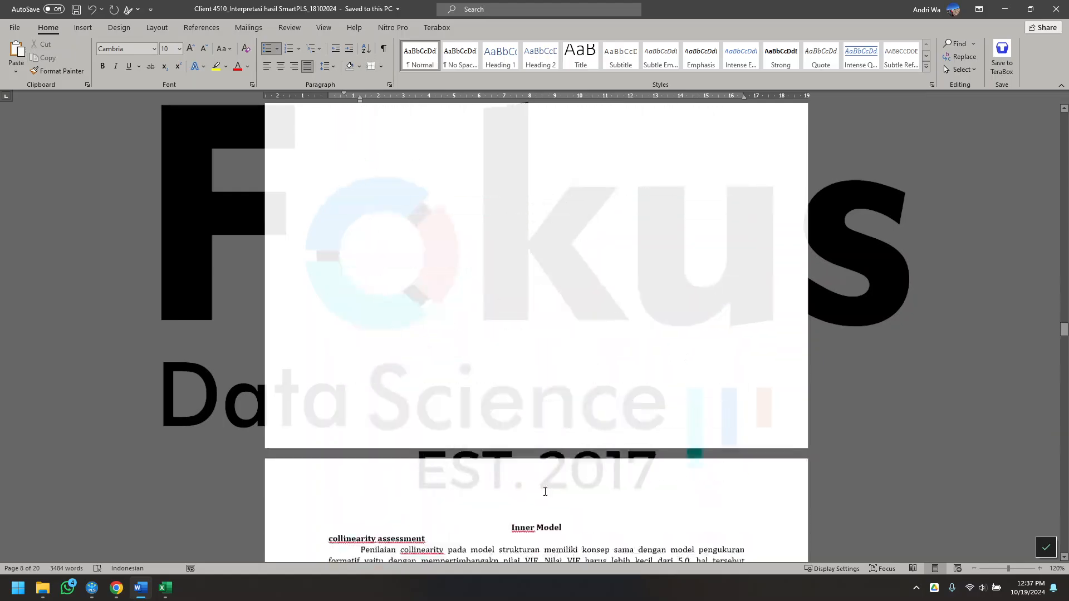
{"action": "scroll", "coordinate": [545, 490], "scroll_direction": "down", "scroll_amount": 20}
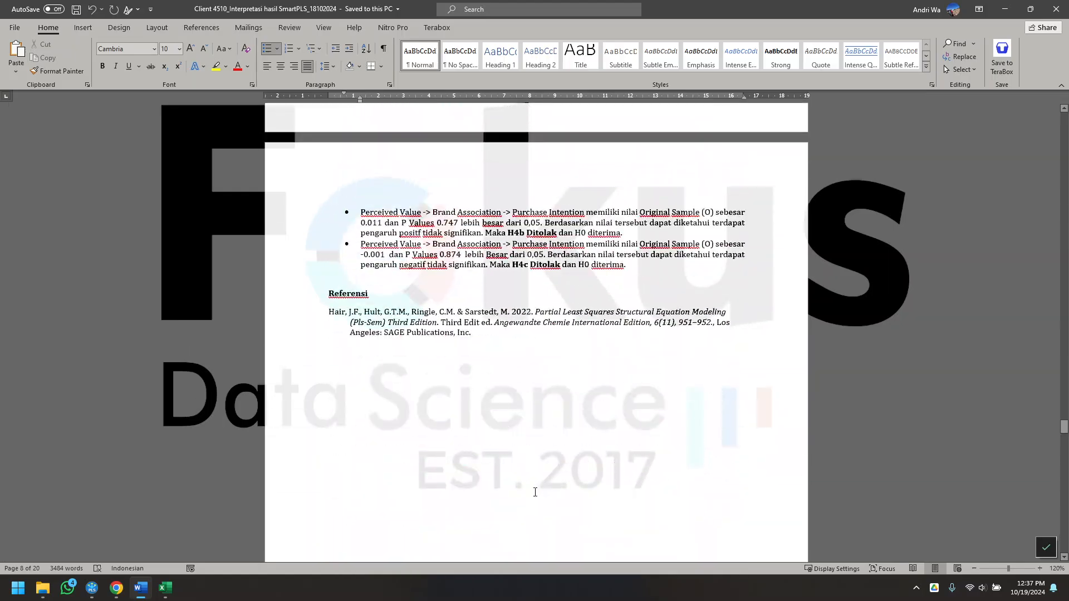
{"action": "scroll", "coordinate": [536, 495], "scroll_direction": "up", "scroll_amount": 10}
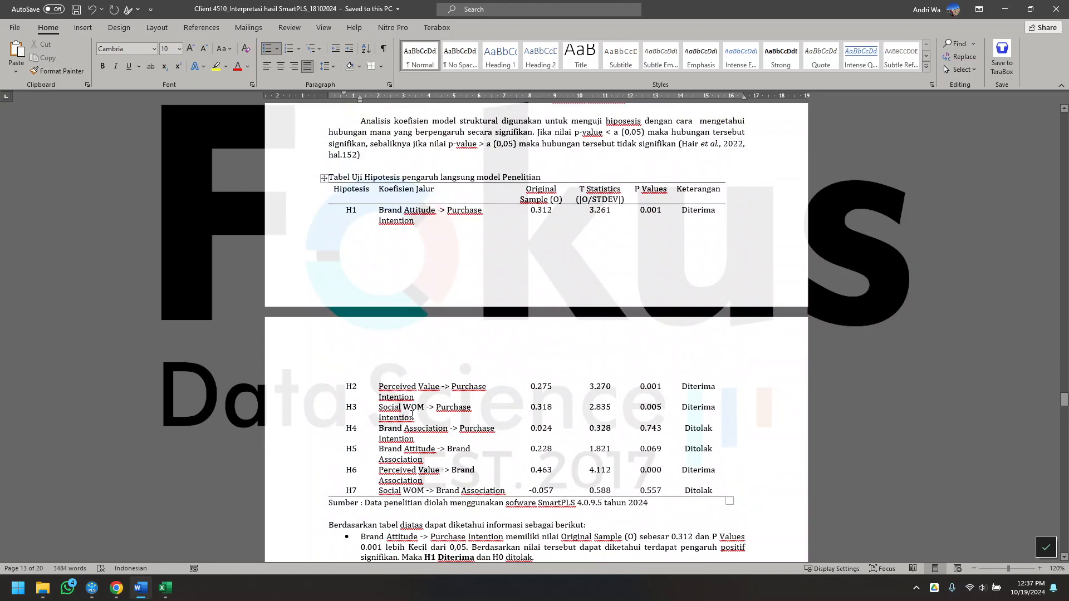
{"action": "left_click_drag", "start_coordinate": [412, 414], "coordinate": [342, 222]}
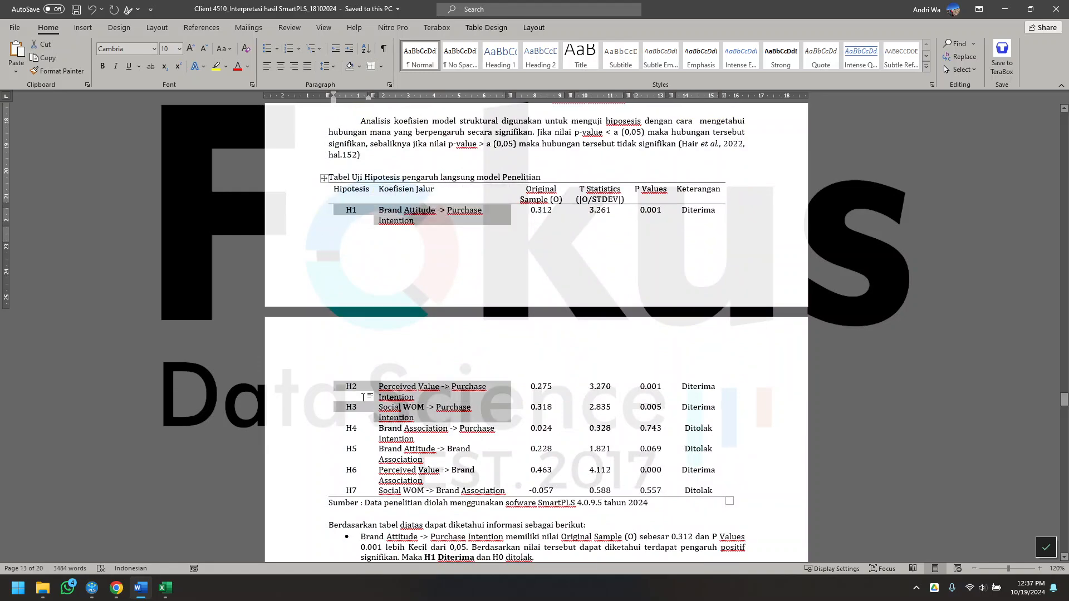
{"action": "scroll", "coordinate": [365, 405], "scroll_direction": "down", "scroll_amount": 10}
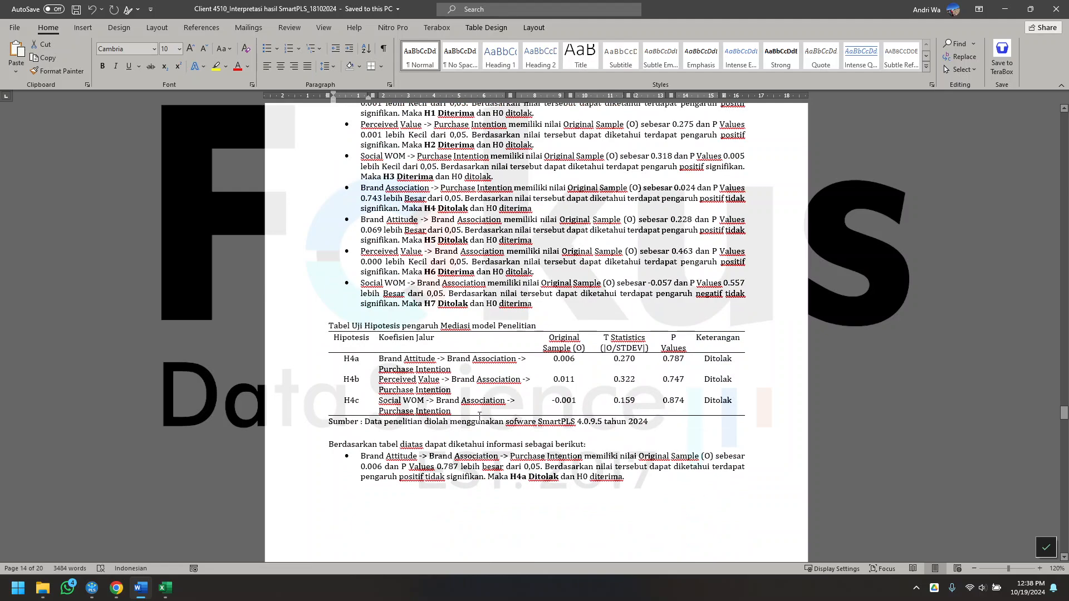
{"action": "left_click_drag", "start_coordinate": [480, 416], "coordinate": [356, 342]}
Step: Highlight rows H4 to H7 of the direct-effect hypothesis table and compare the table with the path diagram above it
{"action": "scroll", "coordinate": [360, 375], "scroll_direction": "up", "scroll_amount": 5}
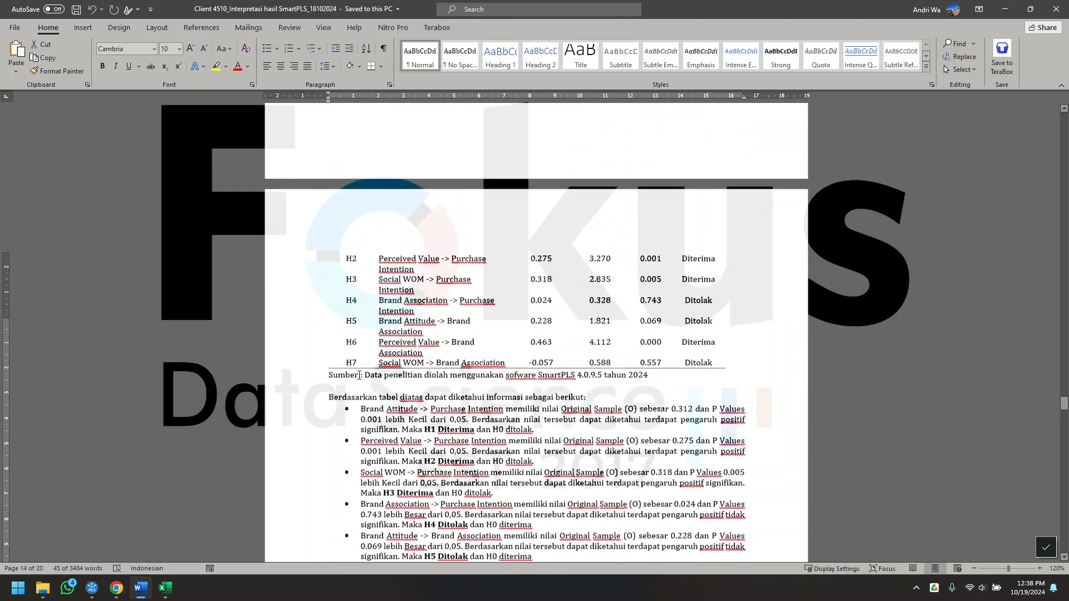
{"action": "scroll", "coordinate": [368, 390], "scroll_direction": "up", "scroll_amount": 4}
{"action": "left_click_drag", "start_coordinate": [381, 430], "coordinate": [652, 504]}
{"action": "scroll", "coordinate": [546, 464], "scroll_direction": "up", "scroll_amount": 10}
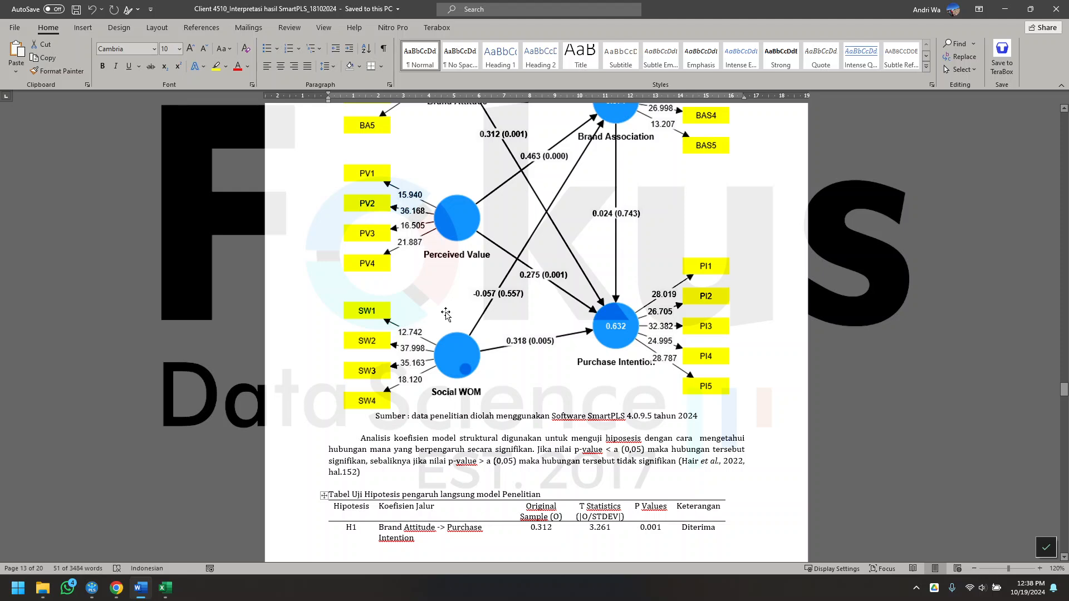
{"action": "scroll", "coordinate": [393, 353], "scroll_direction": "down", "scroll_amount": 10}
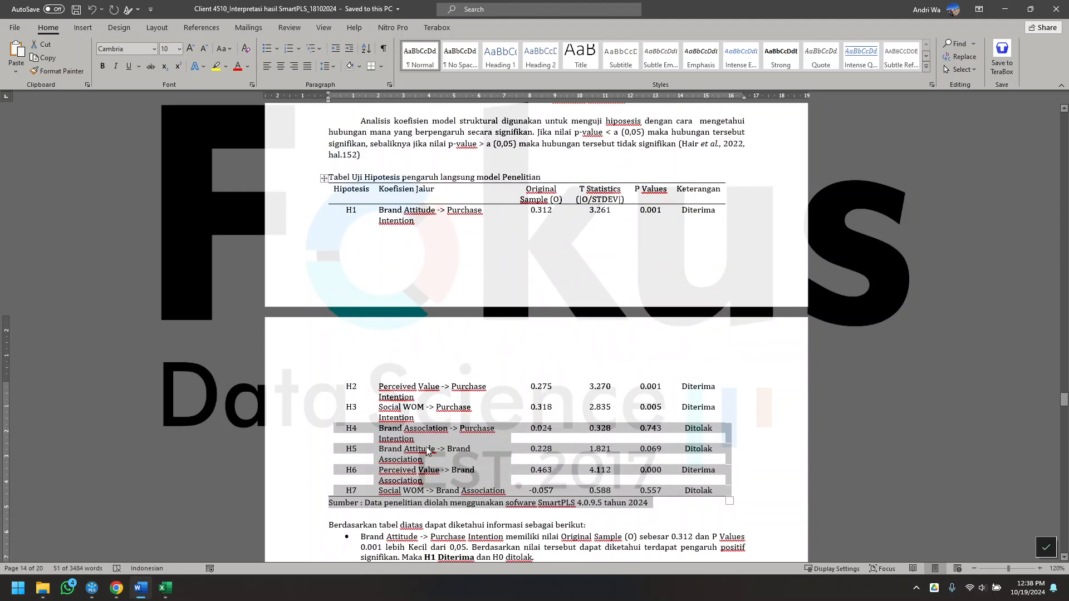
Step: Review the mediation interpretation, the references and the appended outer loadings and construct reliability tables through PLSAlgorithm 2
{"action": "scroll", "coordinate": [391, 461], "scroll_direction": "down", "scroll_amount": 15}
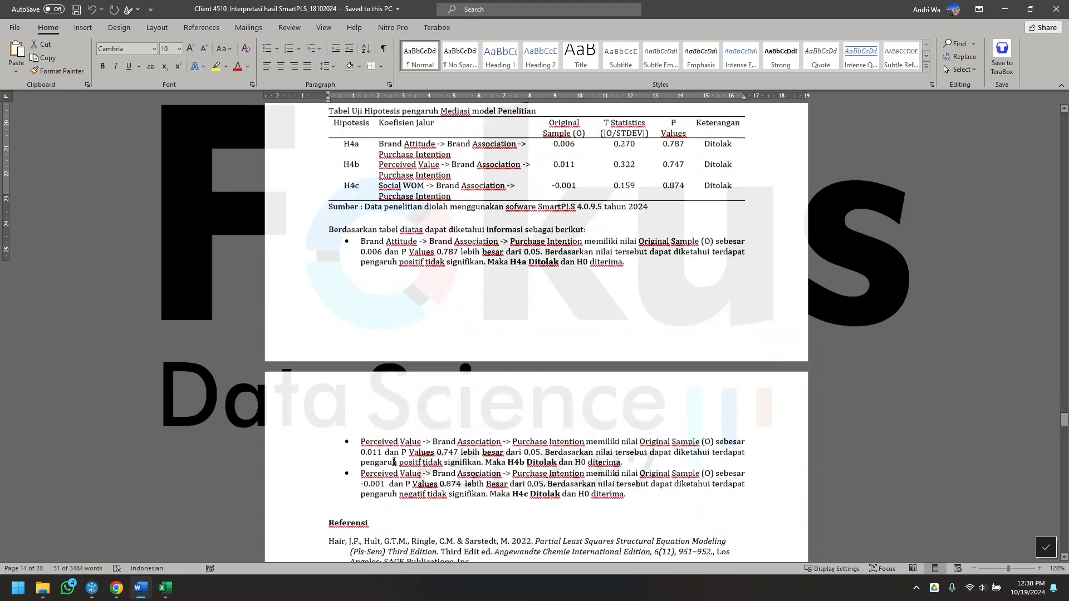
{"action": "scroll", "coordinate": [388, 468], "scroll_direction": "down", "scroll_amount": 20}
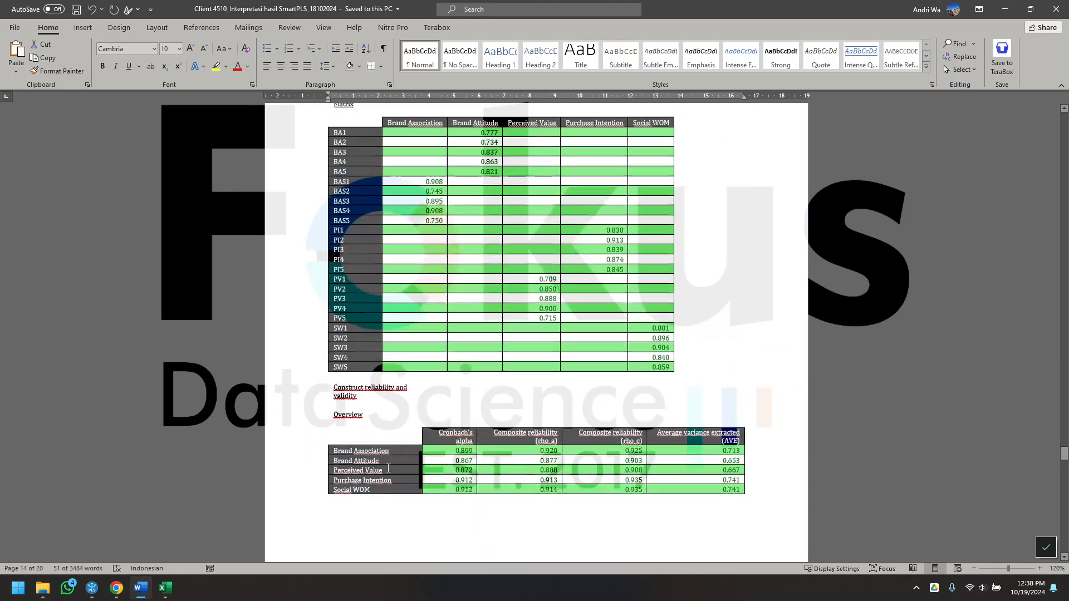
{"action": "scroll", "coordinate": [390, 469], "scroll_direction": "down", "scroll_amount": 10}
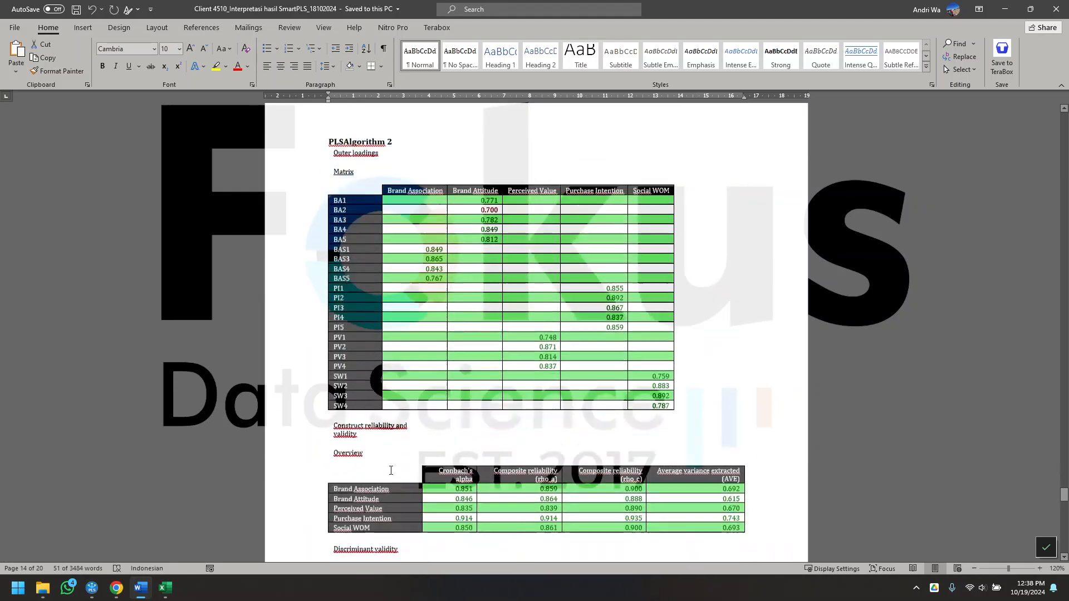